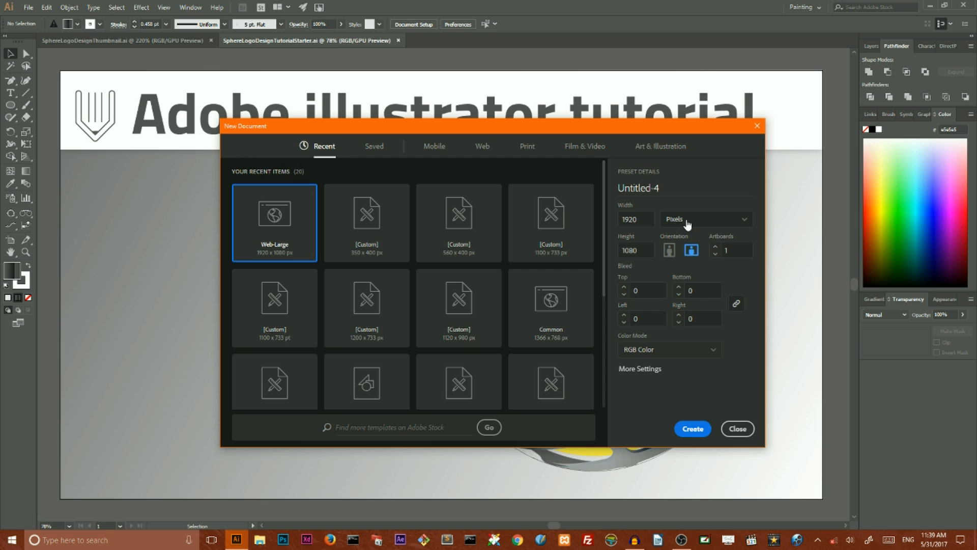
Step: Create a new 1920 x 1080 px web document in RGB color with one artboard
click(693, 429)
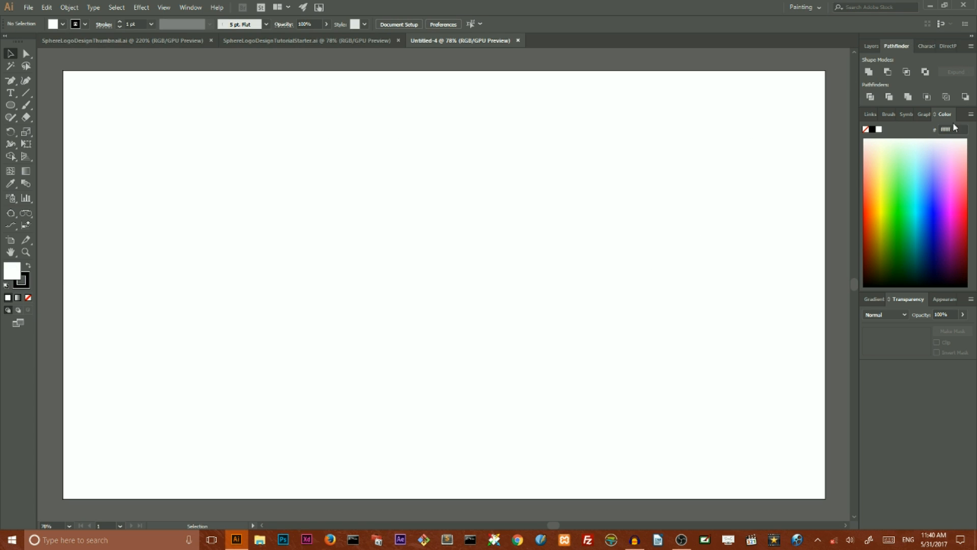
Step: Enlarge the thumbnails in the Layers list by setting a custom row size of 70 pixels
click(871, 47)
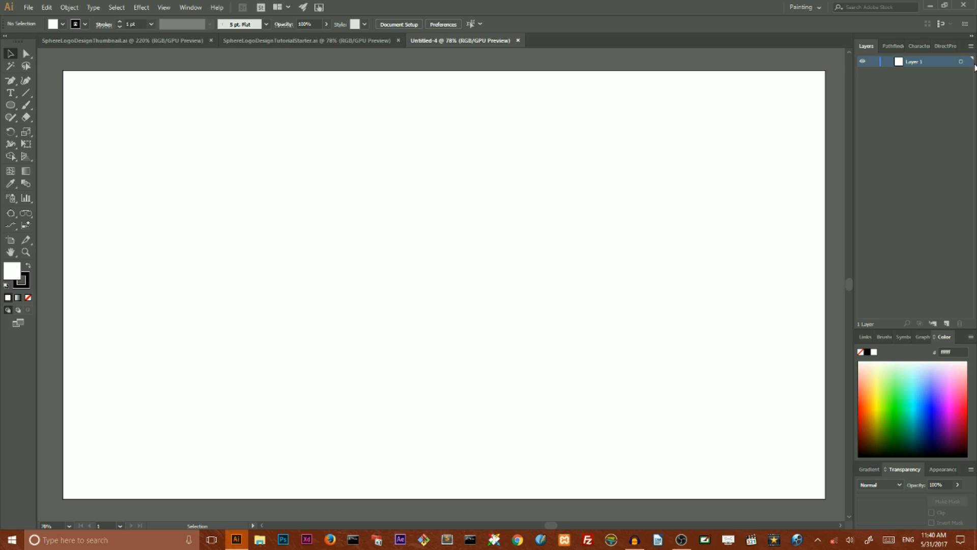
click(971, 46)
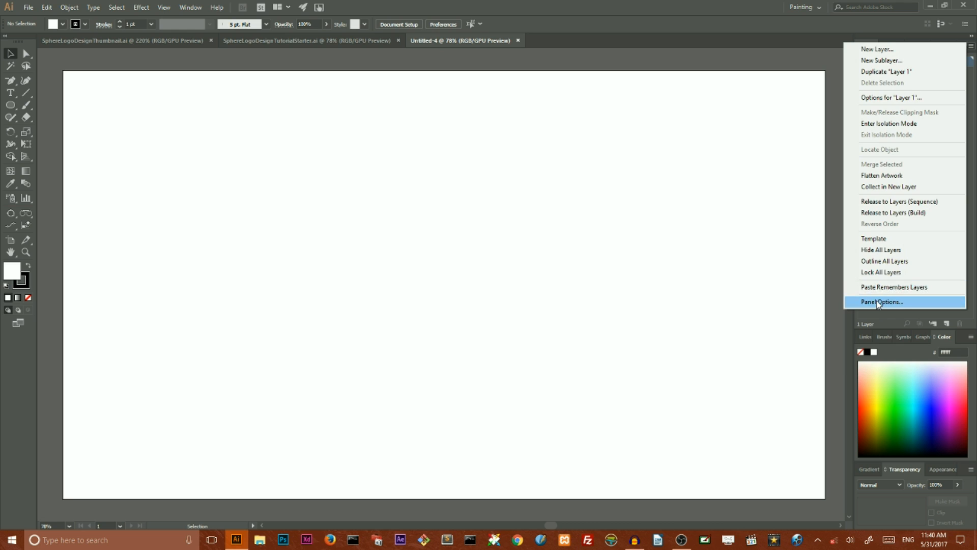
click(901, 301)
click(429, 250)
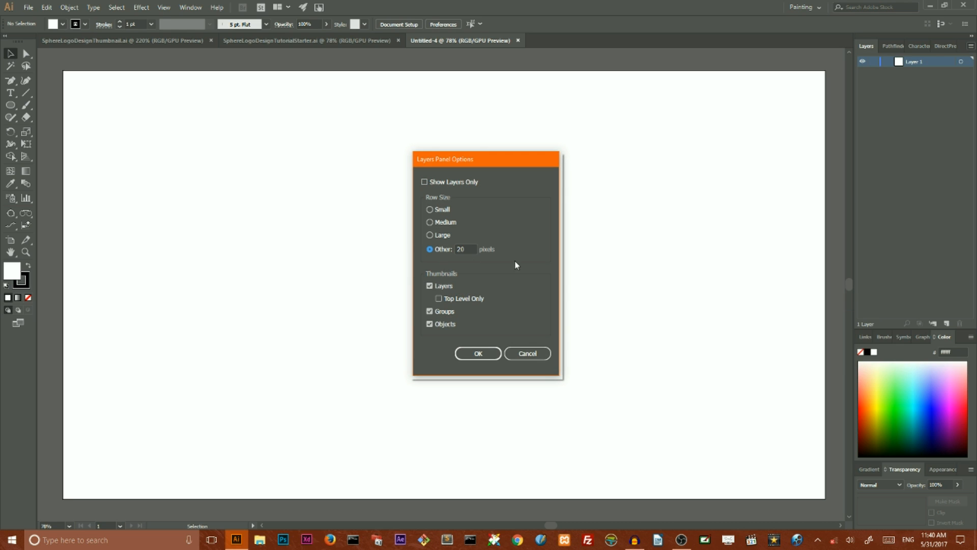
drag(462, 250, 447, 249)
key(BackSpace)
text(7)
click(480, 353)
Step: Create a rectangle 1025 px wide and 950 px high with the Rectangle tool
drag(10, 104, 67, 106)
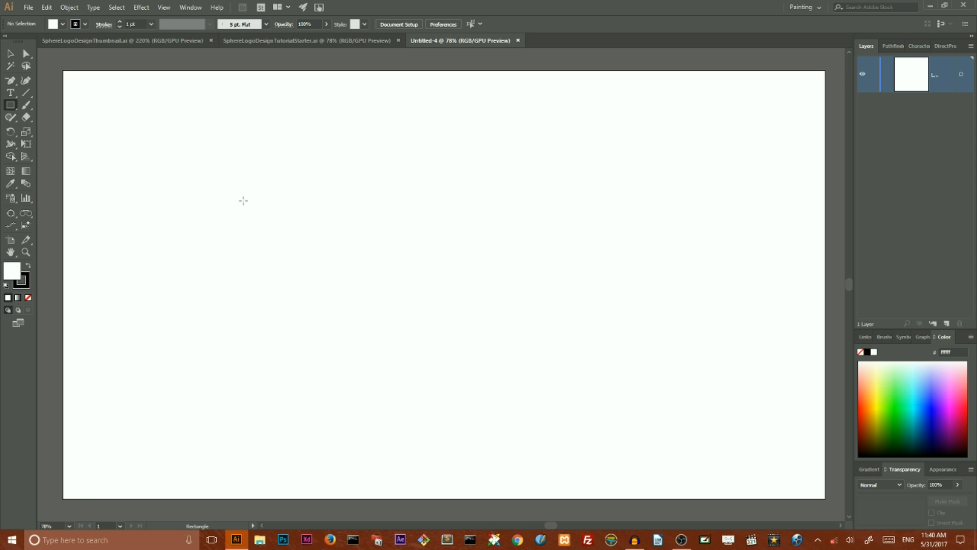
click(399, 279)
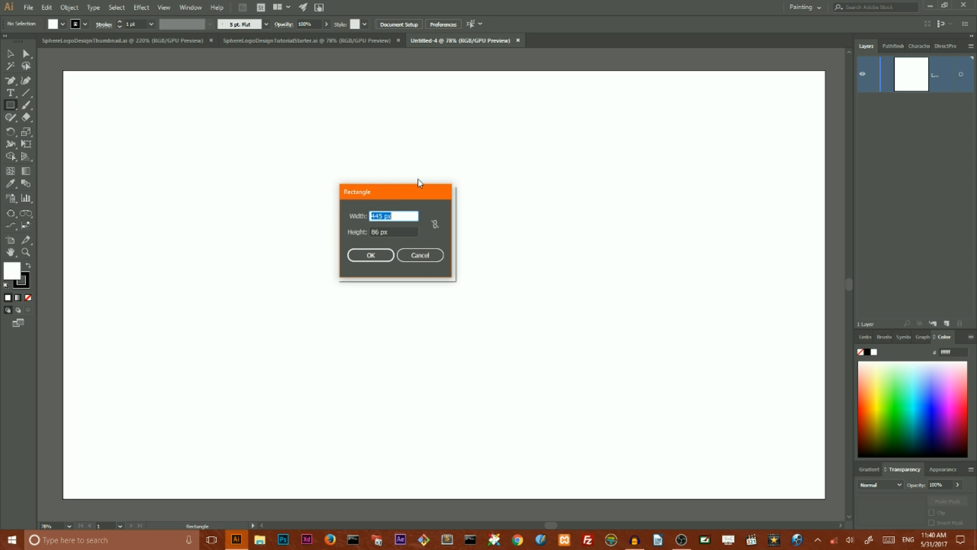
drag(383, 215, 362, 217)
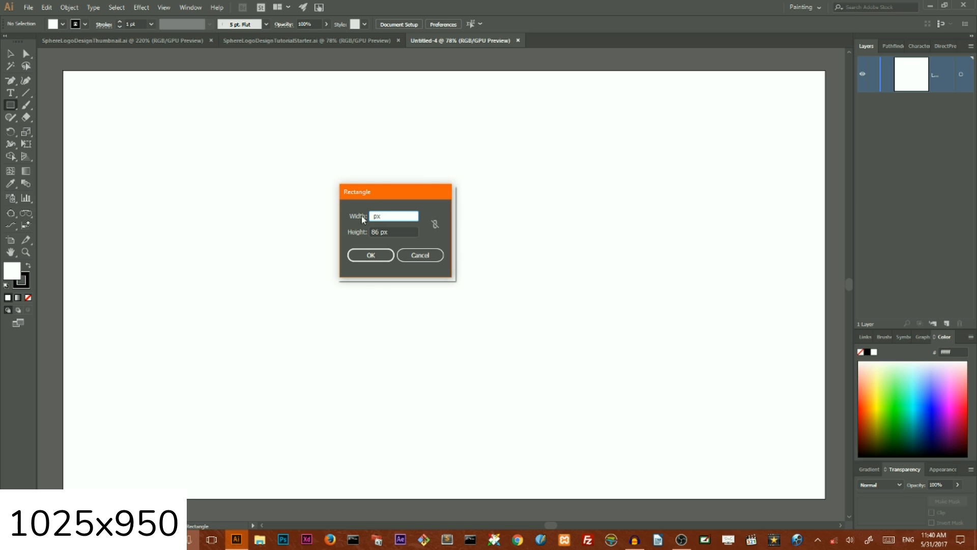
text(1025)
drag(380, 231, 368, 234)
key(BackSpace)
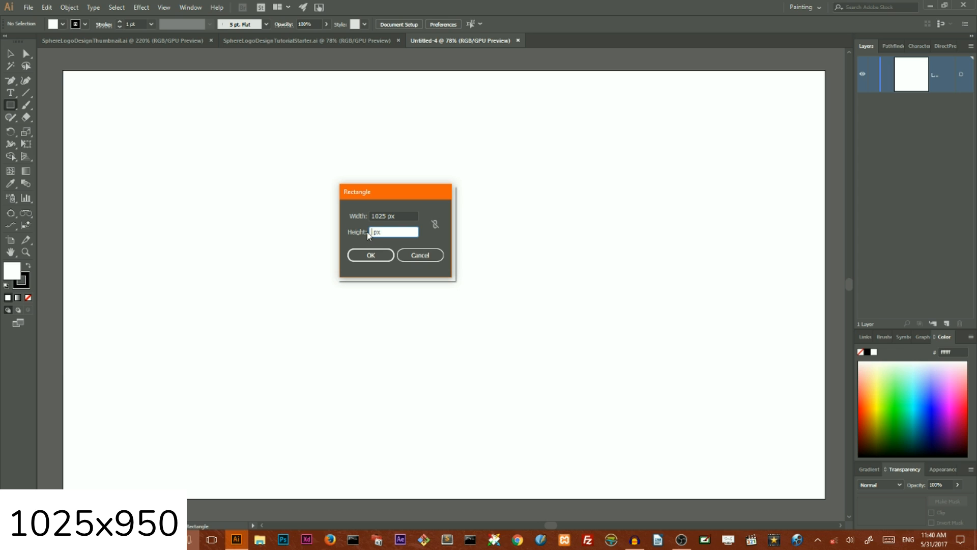
text(950)
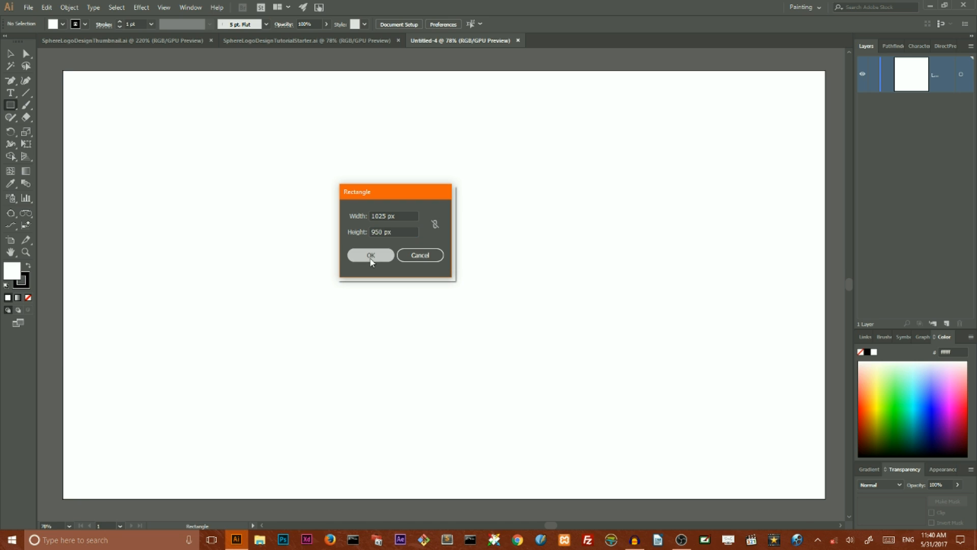
click(370, 254)
Step: Center the large rectangle horizontally and vertically on the artboard
click(10, 53)
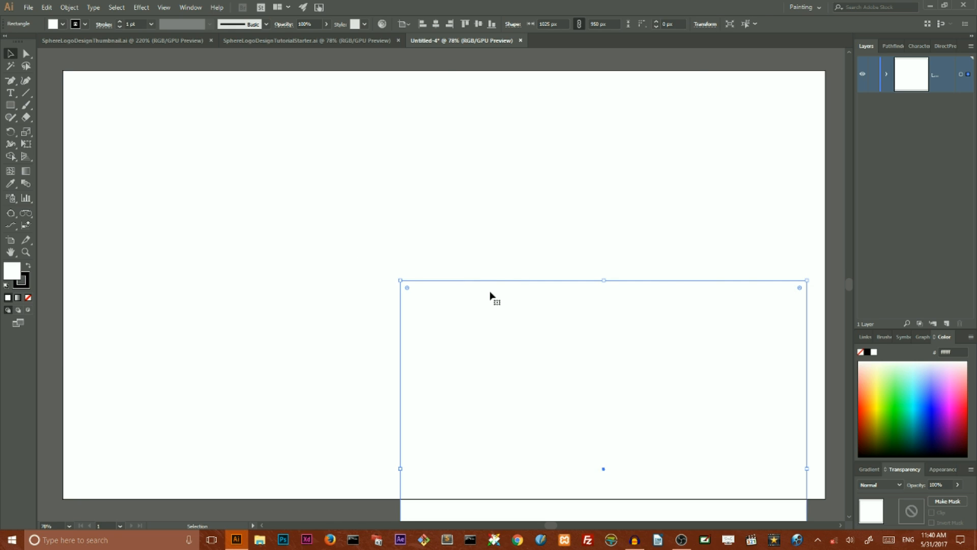
click(435, 24)
click(478, 24)
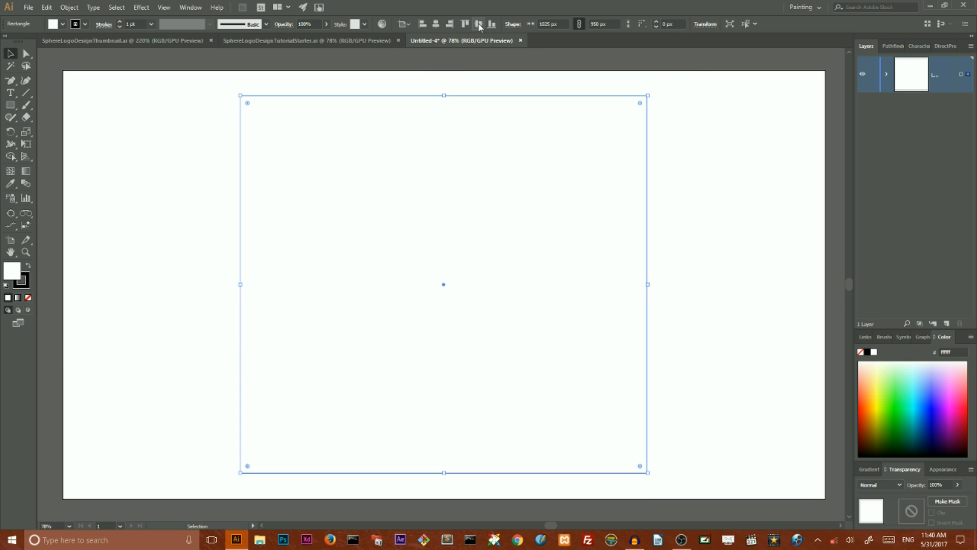
click(405, 24)
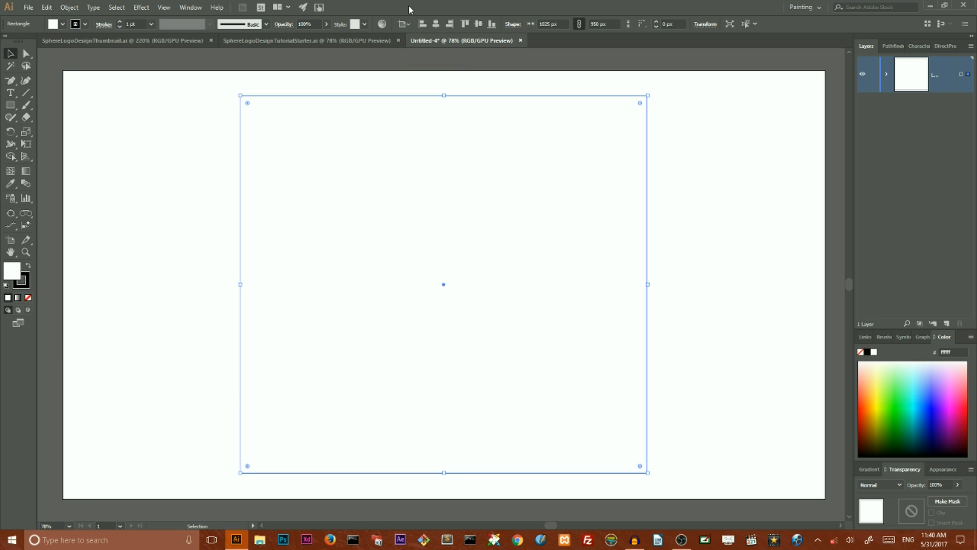
Step: Give the large rectangle a black fill, remove its stroke and deselect it
click(28, 266)
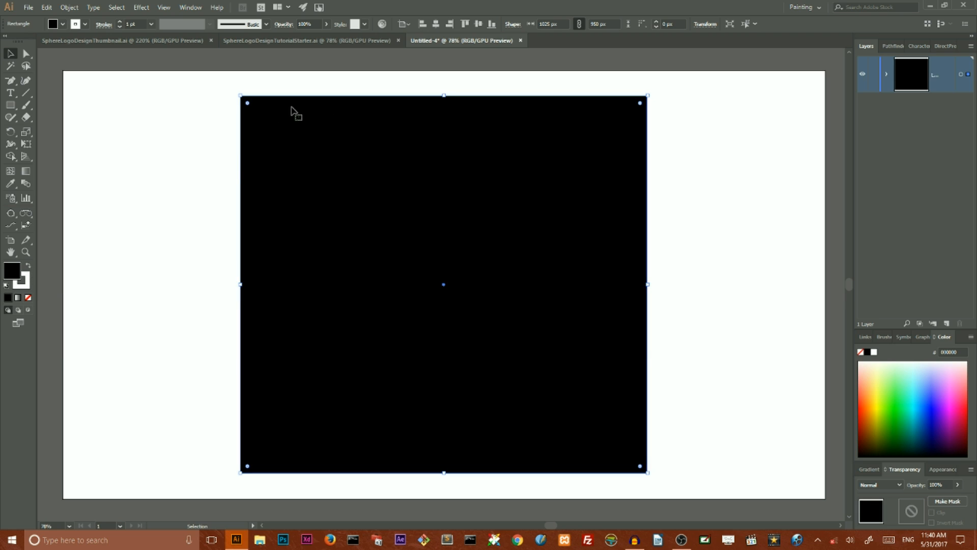
click(20, 286)
click(29, 299)
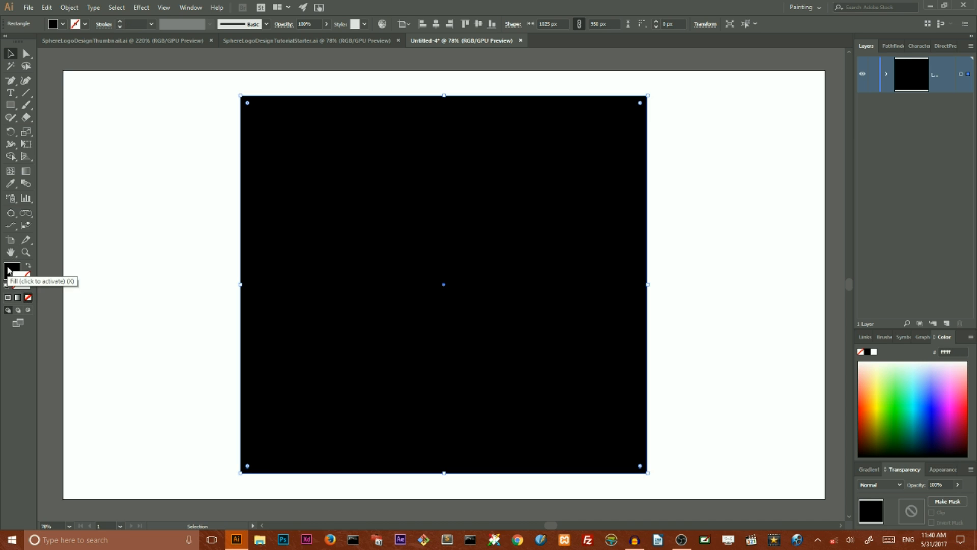
click(11, 269)
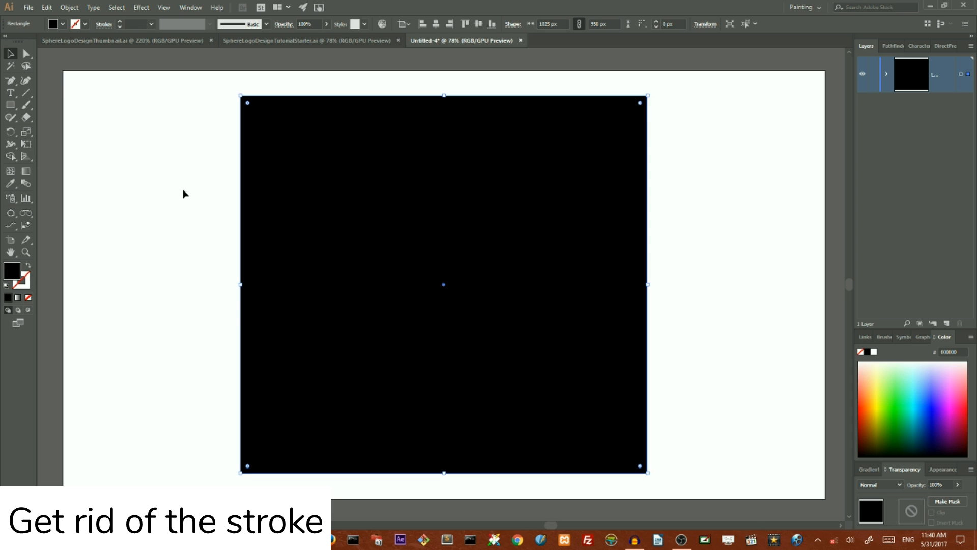
click(156, 119)
Step: Create a rounded rectangle 445 px wide and 86 px high with a 42 px corner radius
click(10, 106)
drag(10, 108, 49, 121)
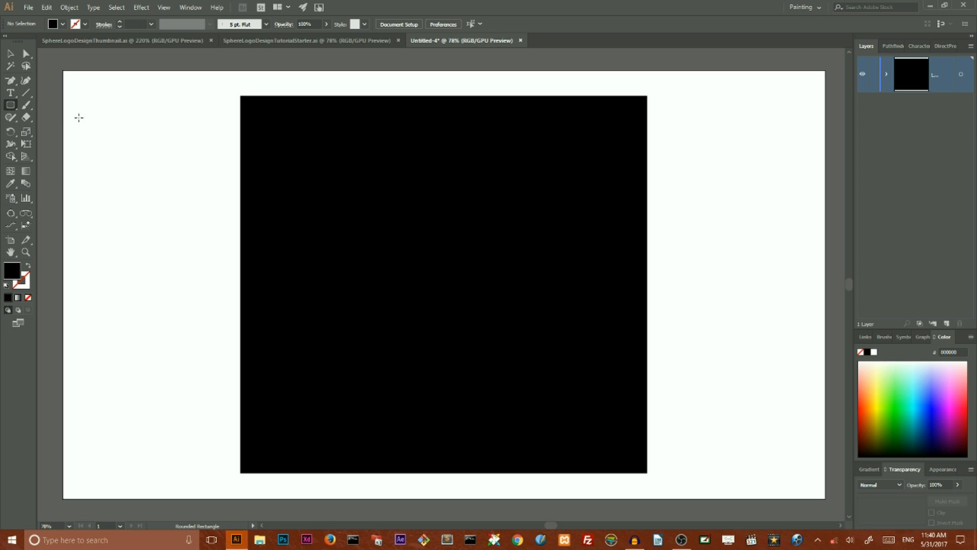
click(169, 171)
drag(192, 188, 207, 164)
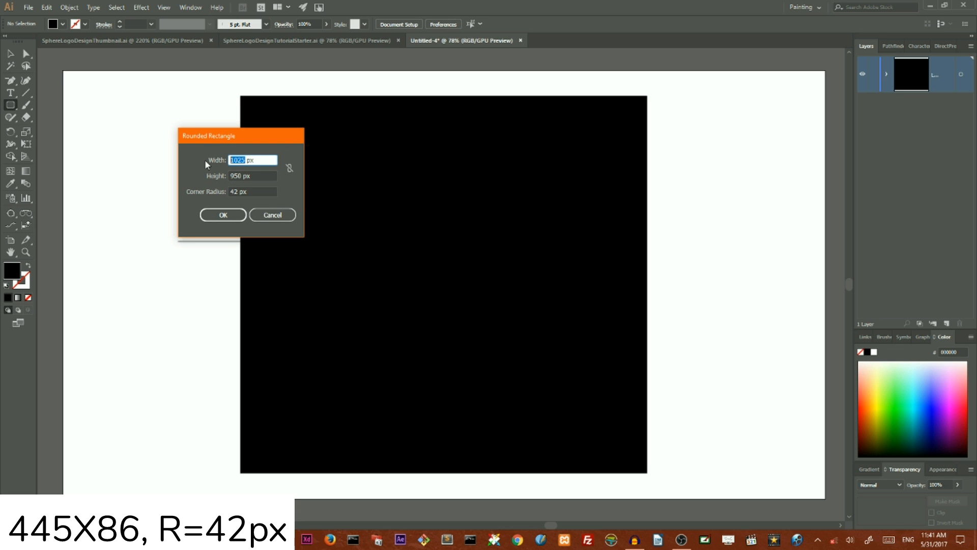
key(BackSpace)
text(428)
key(BackSpace)
key(BackSpace)
text(45)
key(Tab)
key(BackSpace)
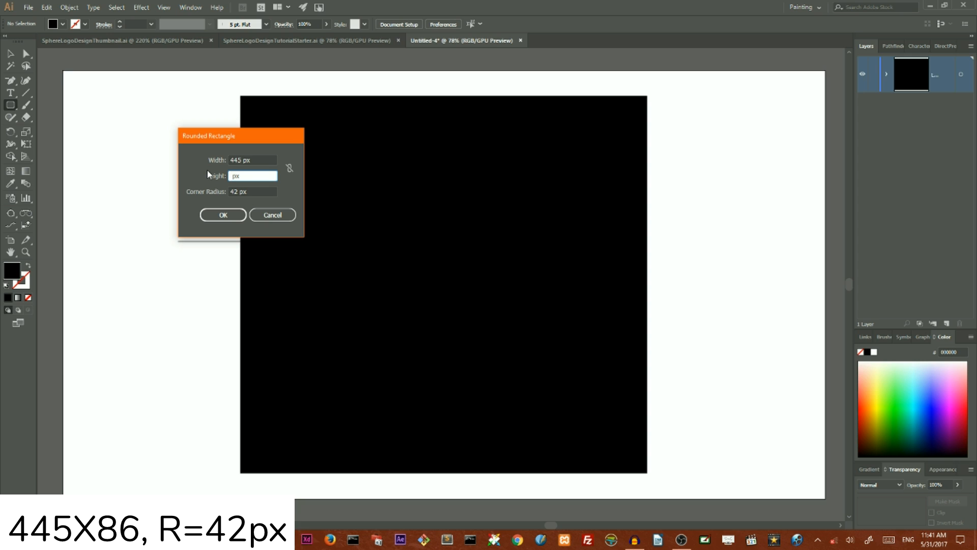
text(86)
click(249, 192)
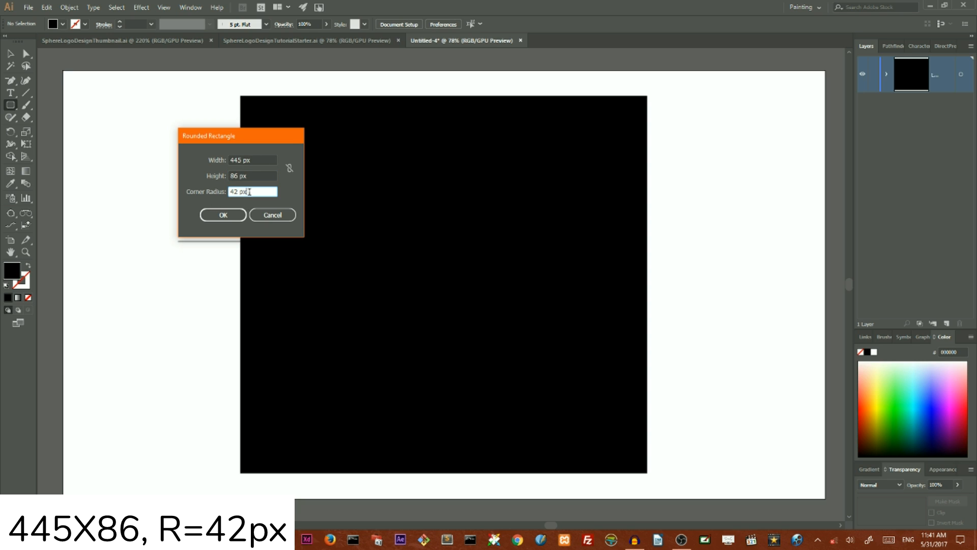
click(235, 215)
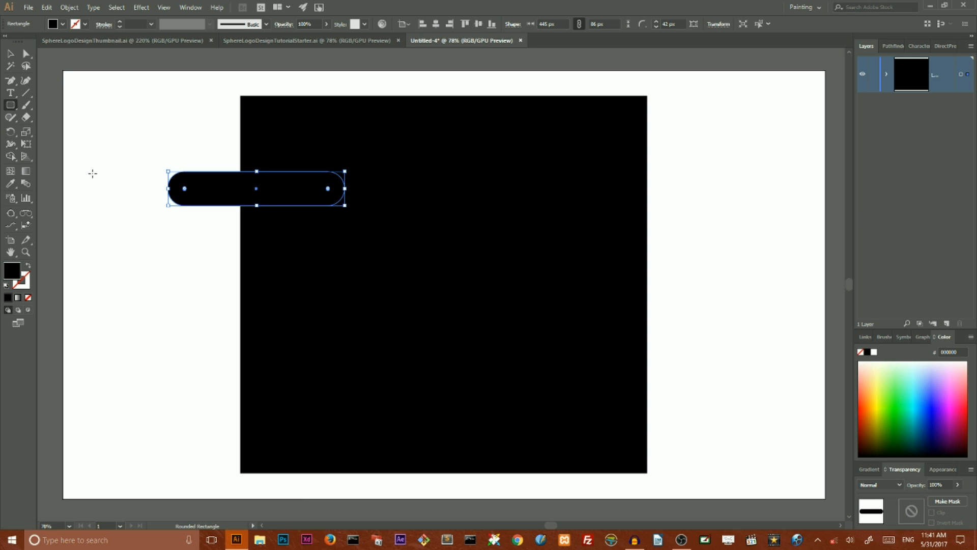
Step: Fill the rounded bar with yellow-orange (#ffbe3b) and place it inside the black rectangle's upper-left corner
click(10, 54)
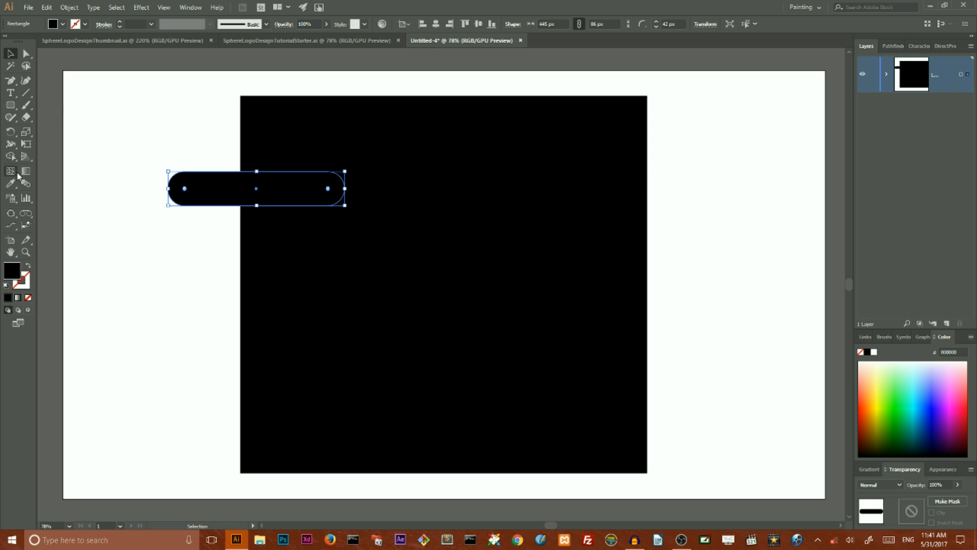
double_click(11, 279)
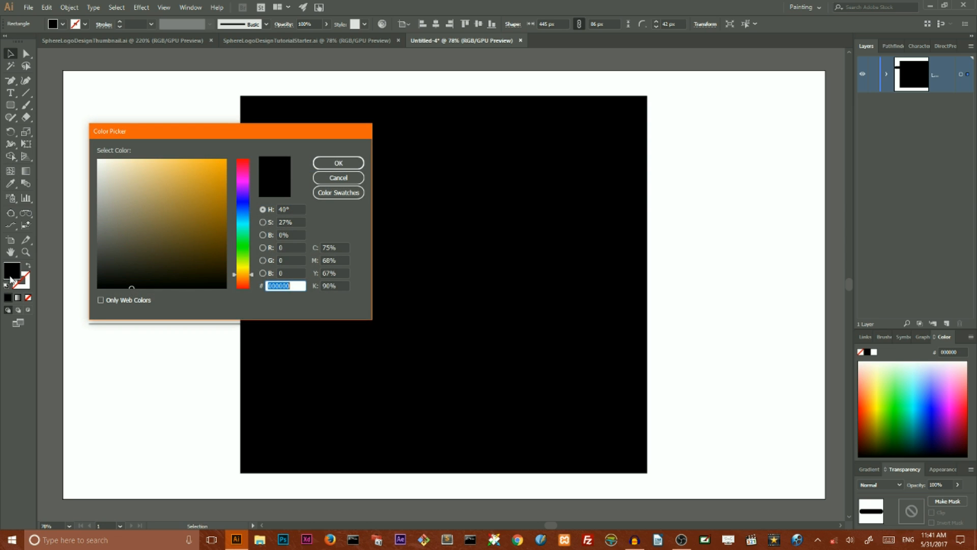
drag(201, 172, 196, 154)
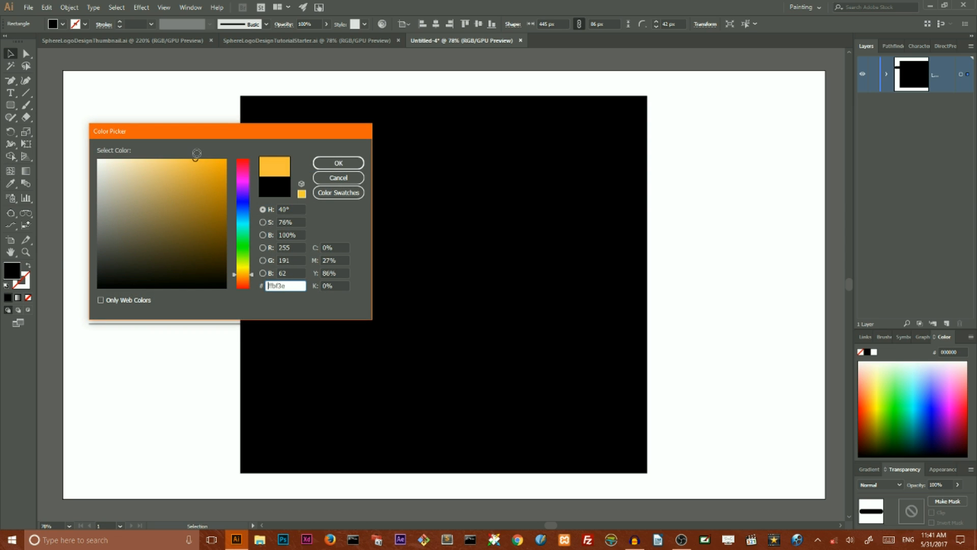
click(335, 162)
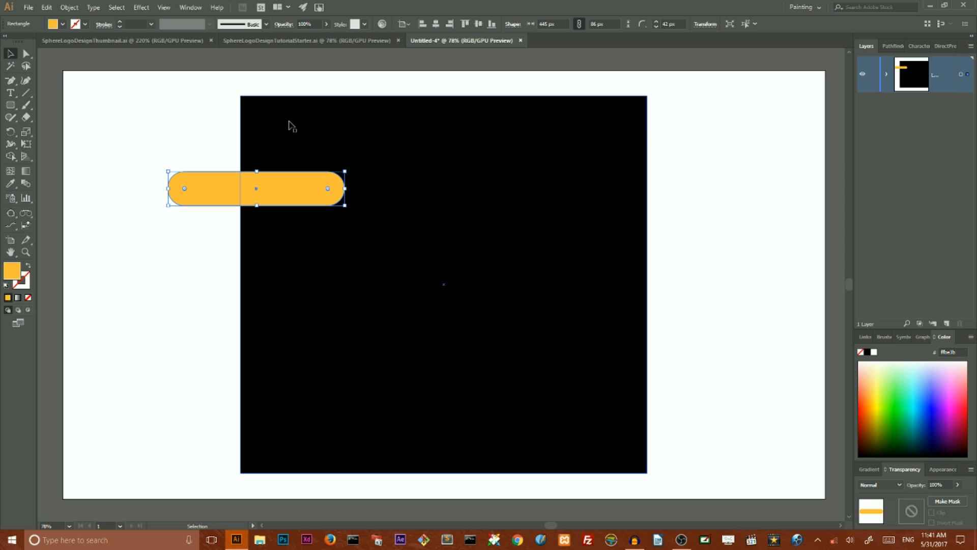
drag(221, 191, 314, 138)
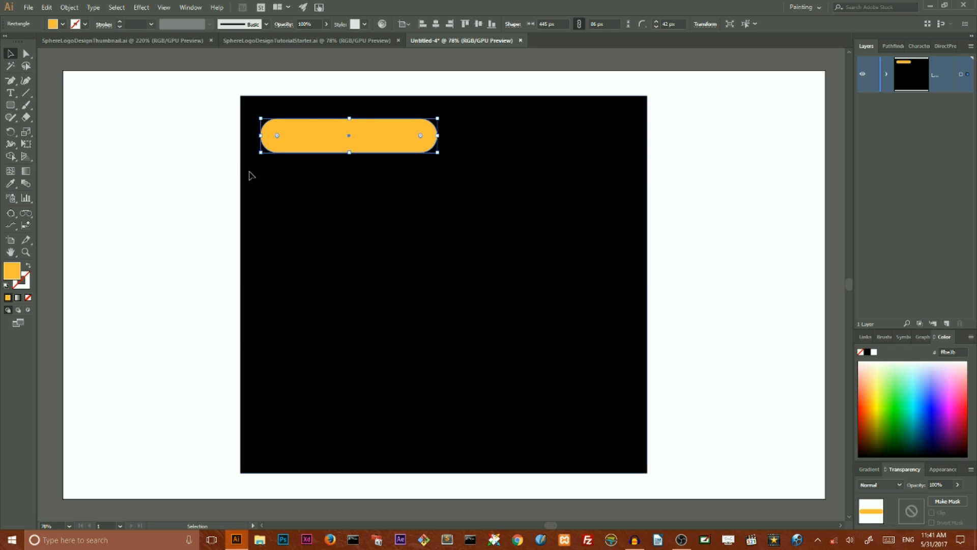
Step: Copy the rounded bar with the Move command, offset 481 px horizontally and 0 px vertically
click(338, 273)
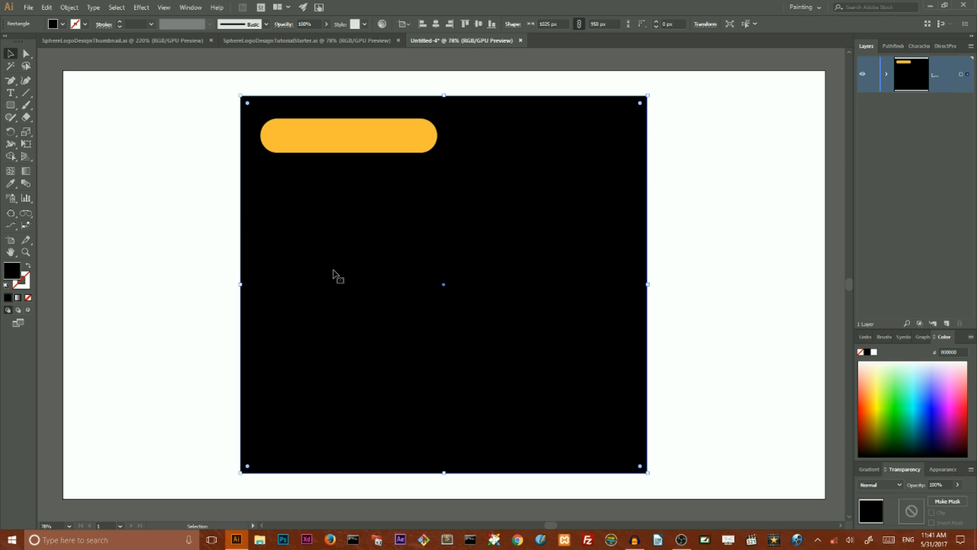
click(338, 130)
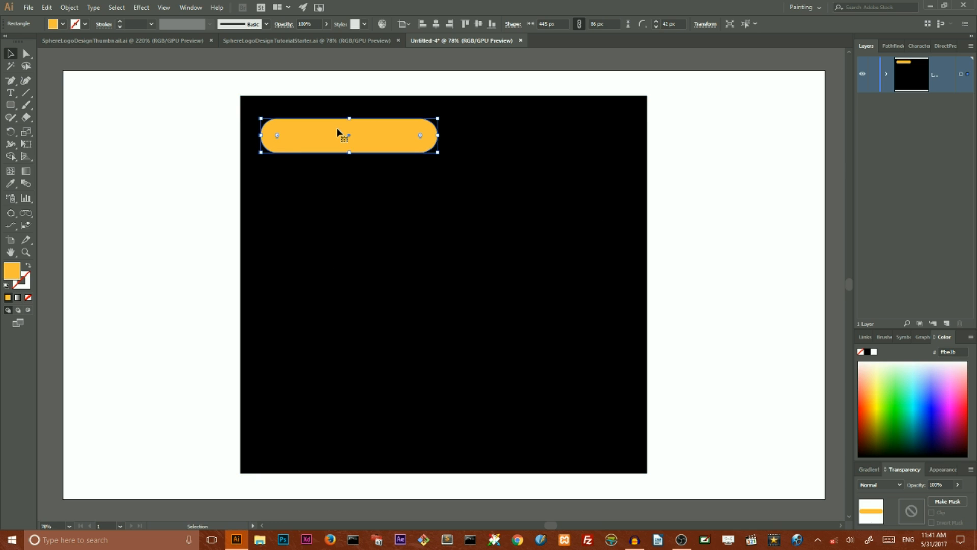
double_click(10, 53)
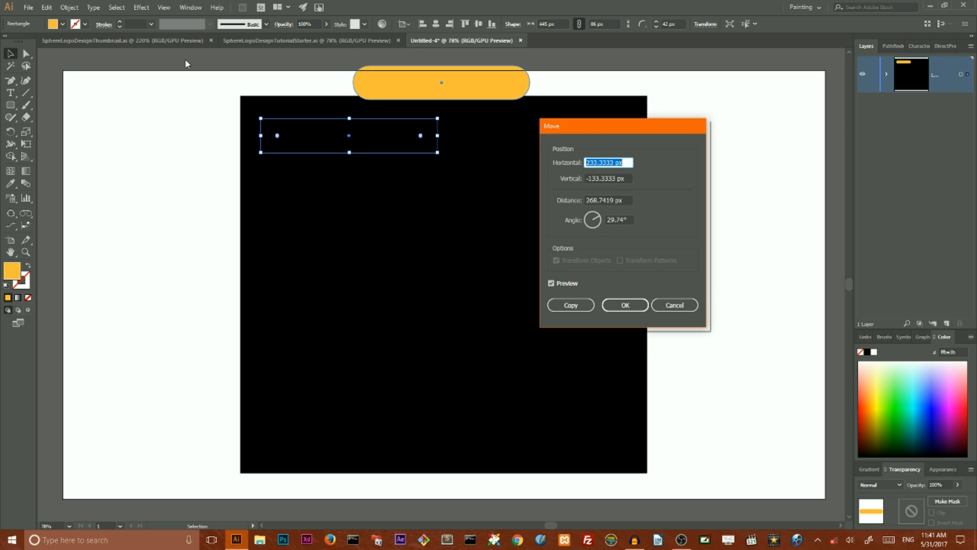
drag(587, 133, 731, 136)
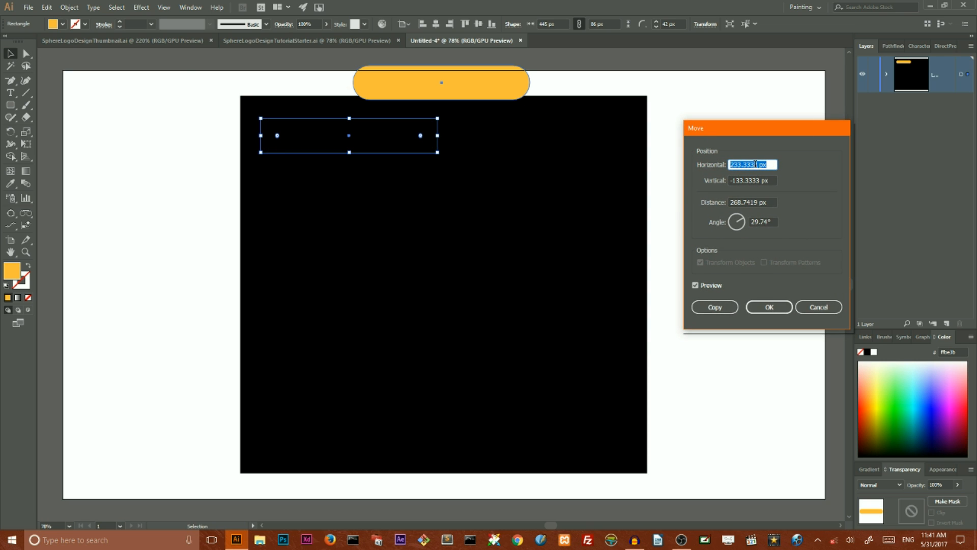
double_click(758, 179)
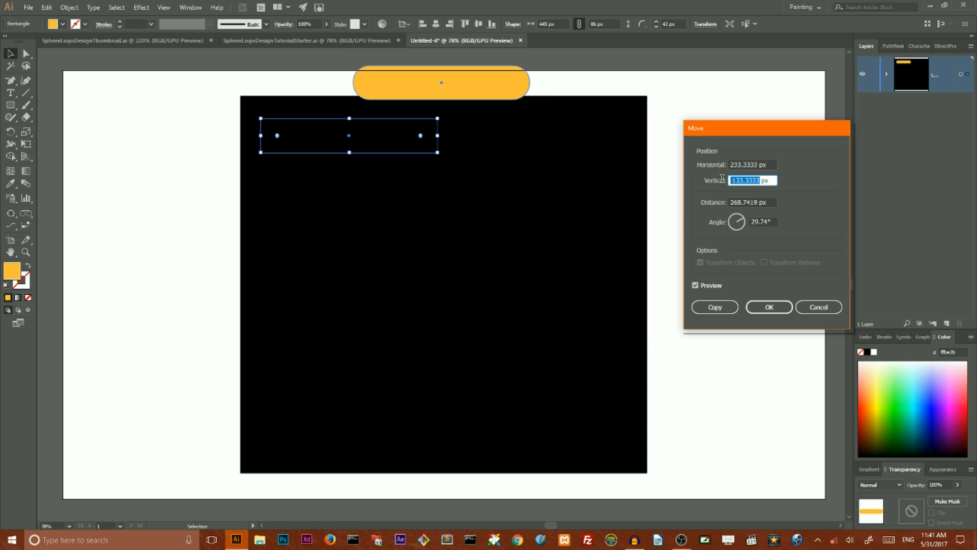
key(BackSpace)
text(0)
double_click(757, 165)
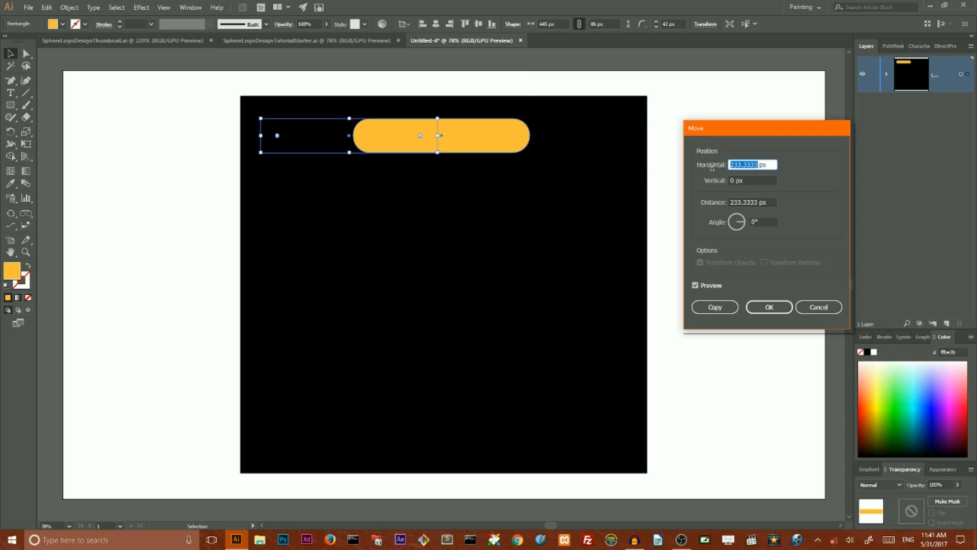
key(BackSpace)
text(481)
click(696, 285)
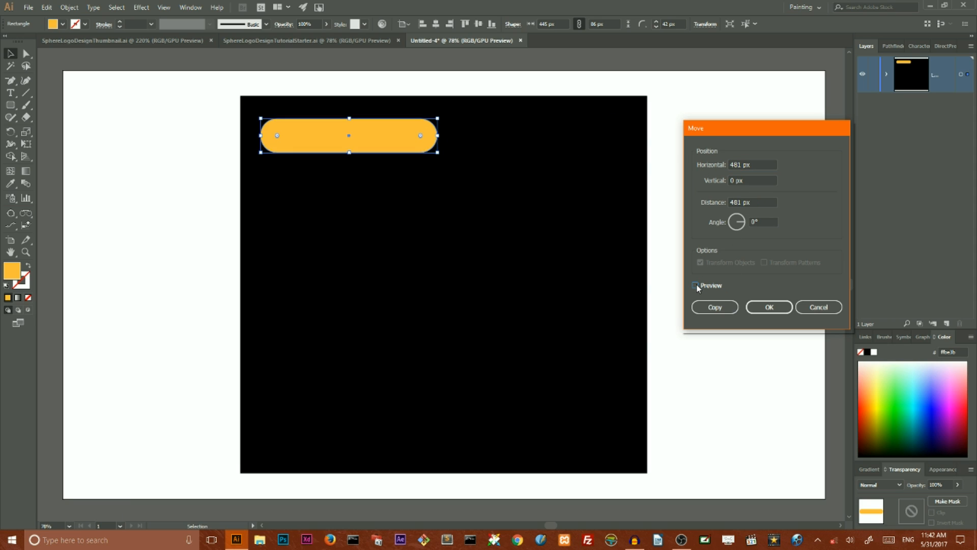
click(696, 285)
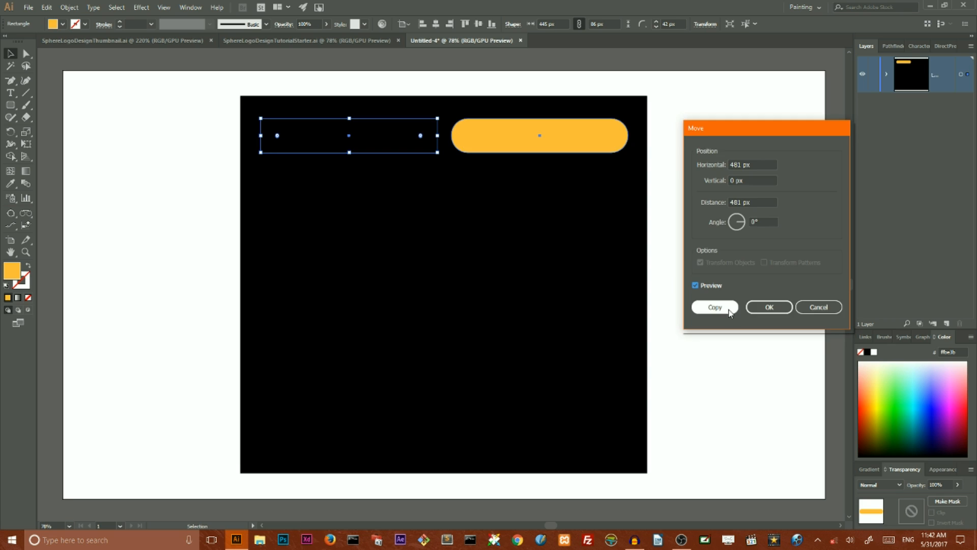
click(712, 307)
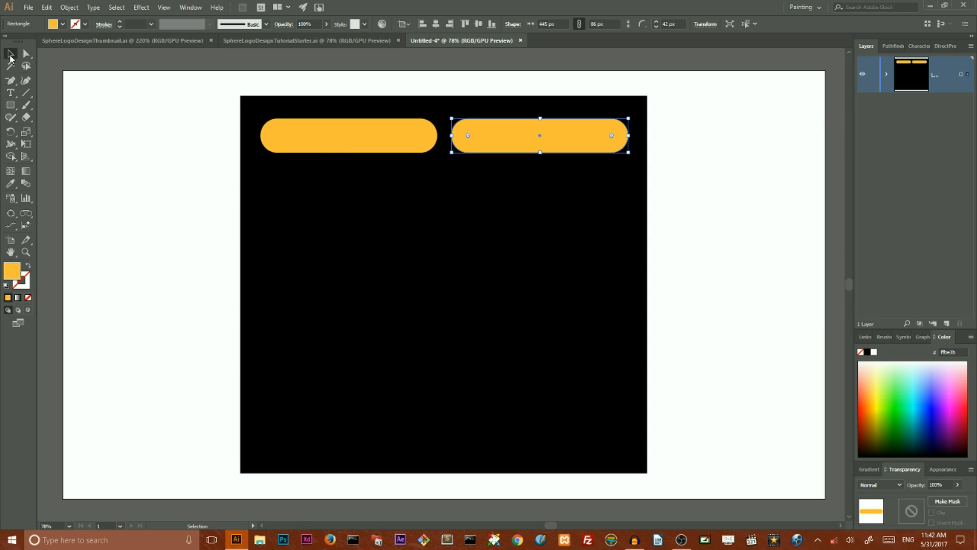
Step: Group the two rounded bars and center the group horizontally on the artboard
shift+click(326, 144)
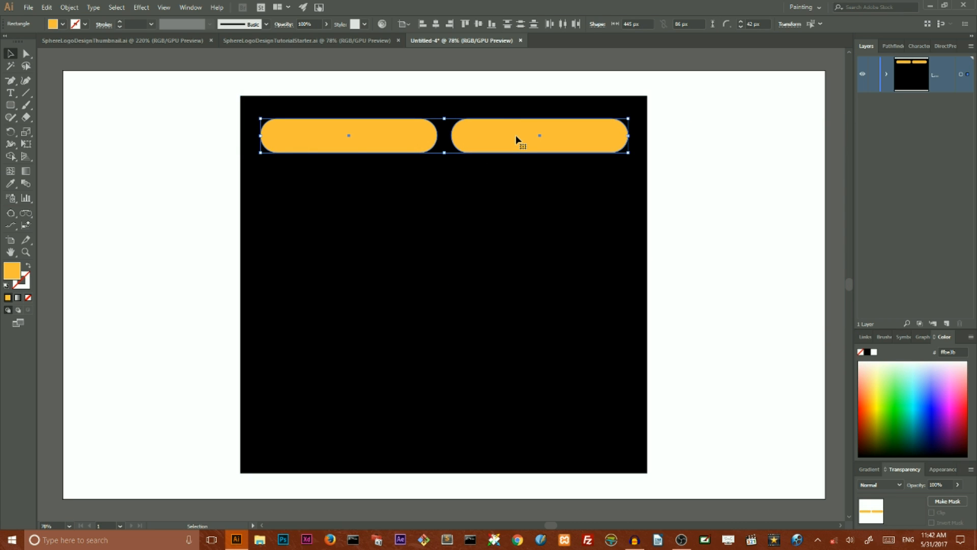
right_click(508, 136)
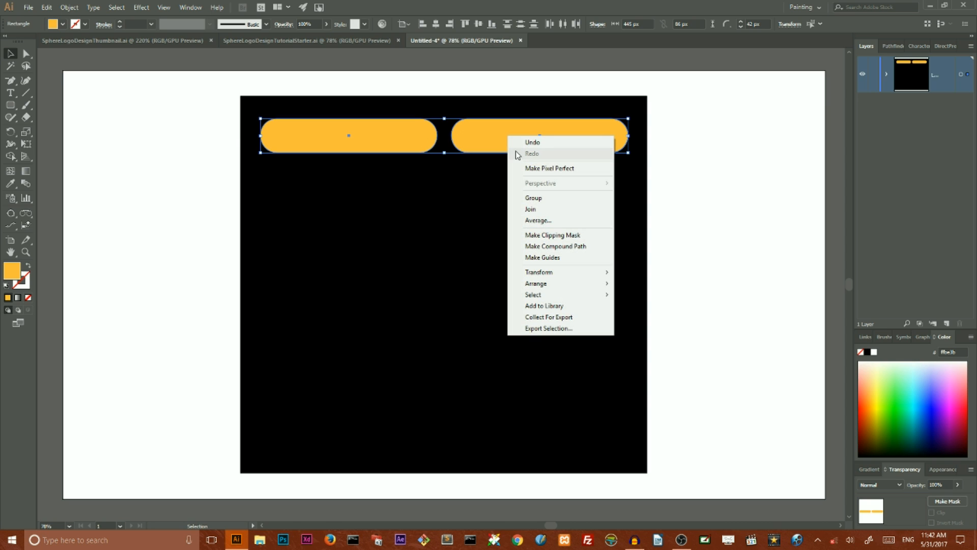
click(532, 199)
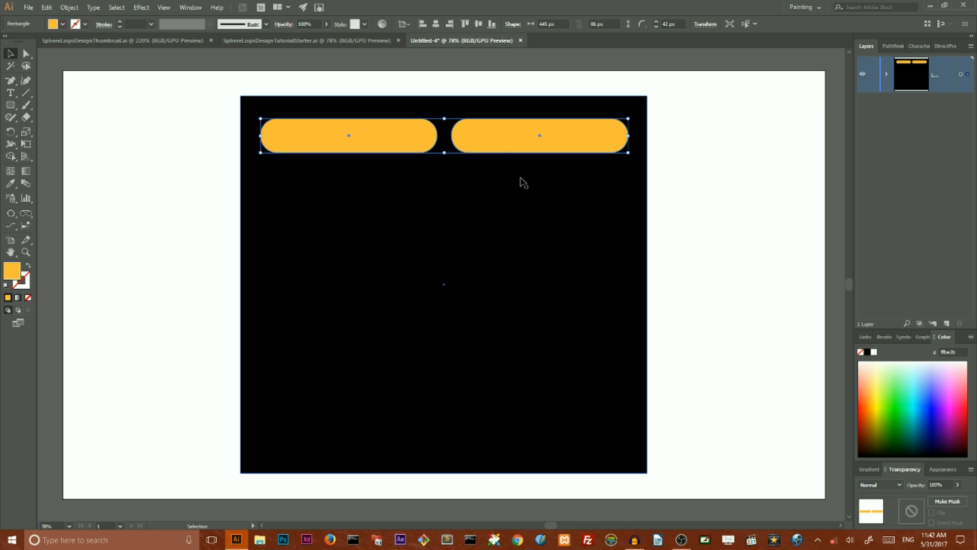
click(436, 24)
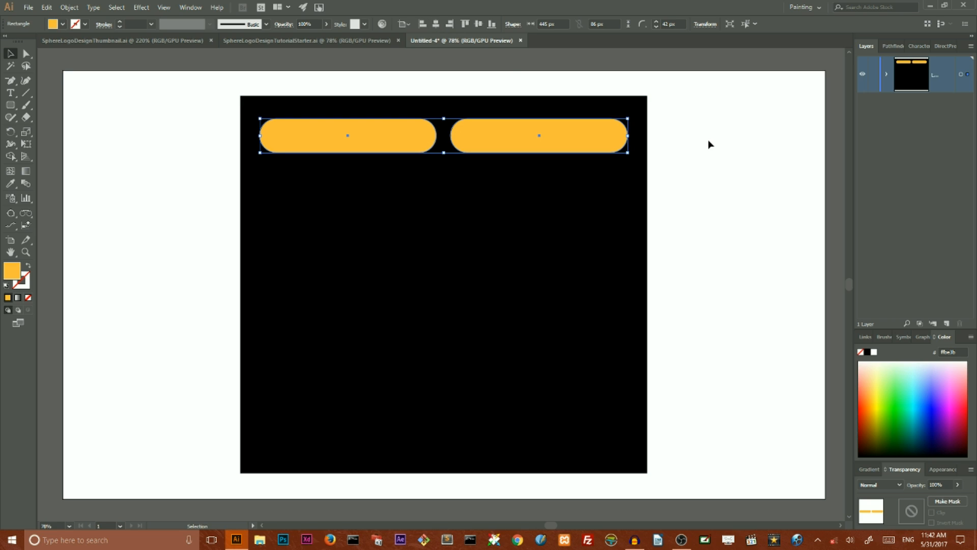
Step: Copy the grouped pair of bars with the Move command, offset 0 px horizontally and 155 px vertically
double_click(10, 54)
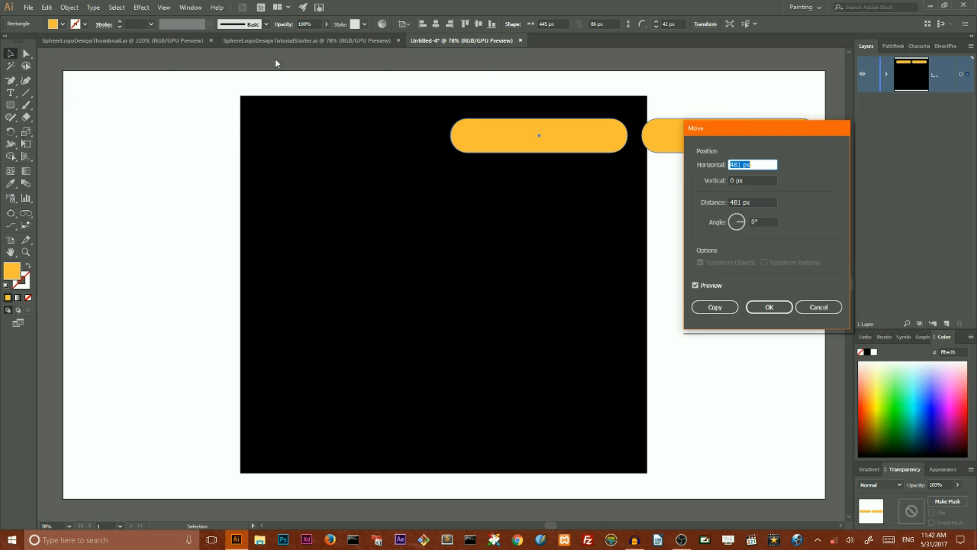
drag(738, 130, 615, 169)
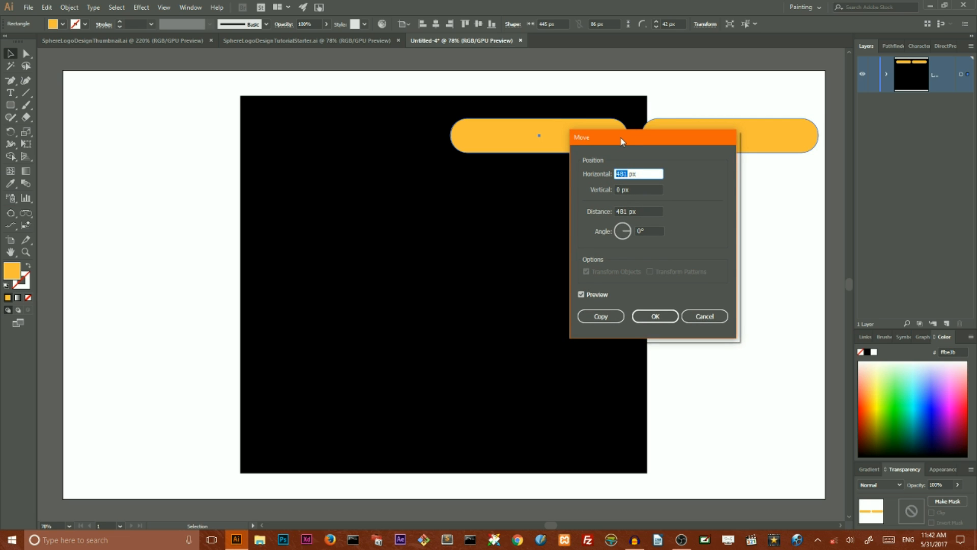
text(0)
double_click(617, 189)
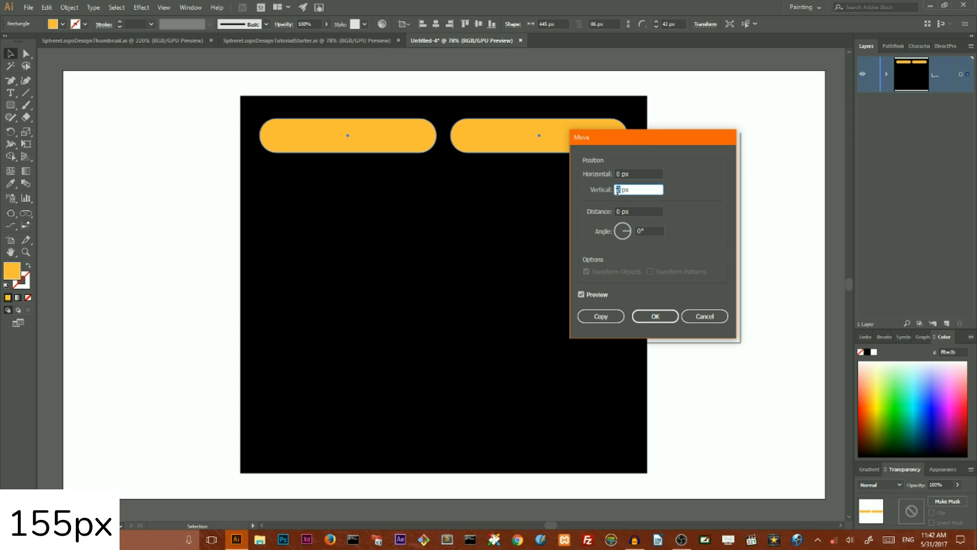
text(155)
click(601, 316)
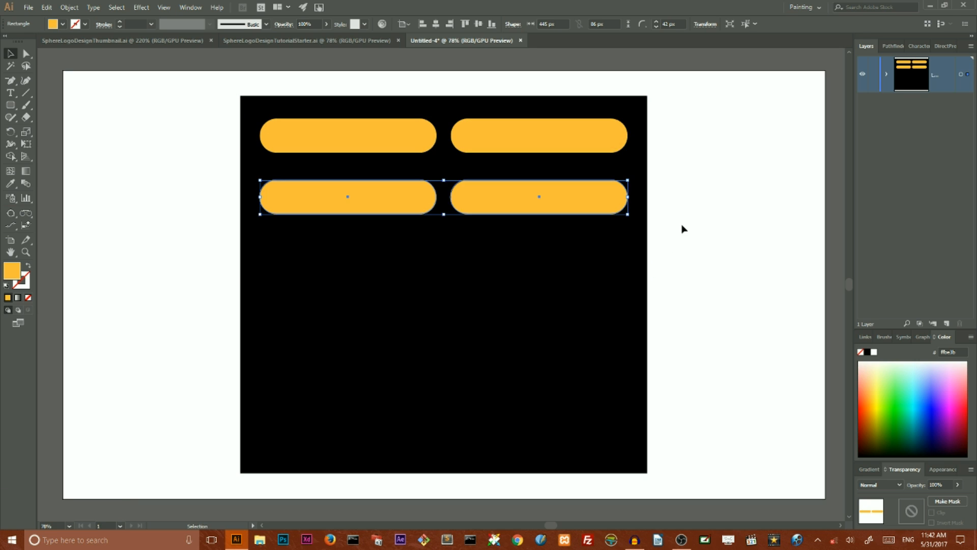
Step: Repeat the last copy transformation until six rows of bars fill the black rectangle
key(ctrl+d)
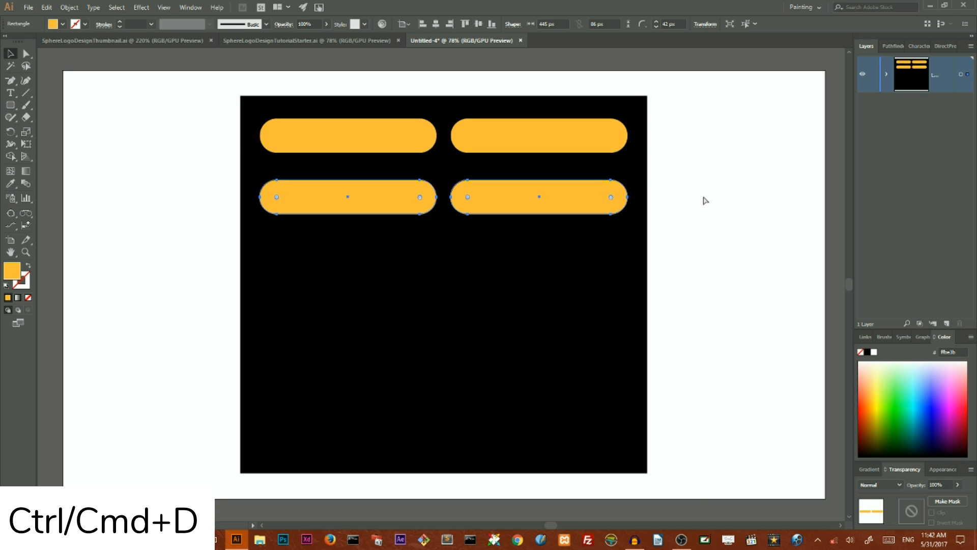
key(ctrl+d)
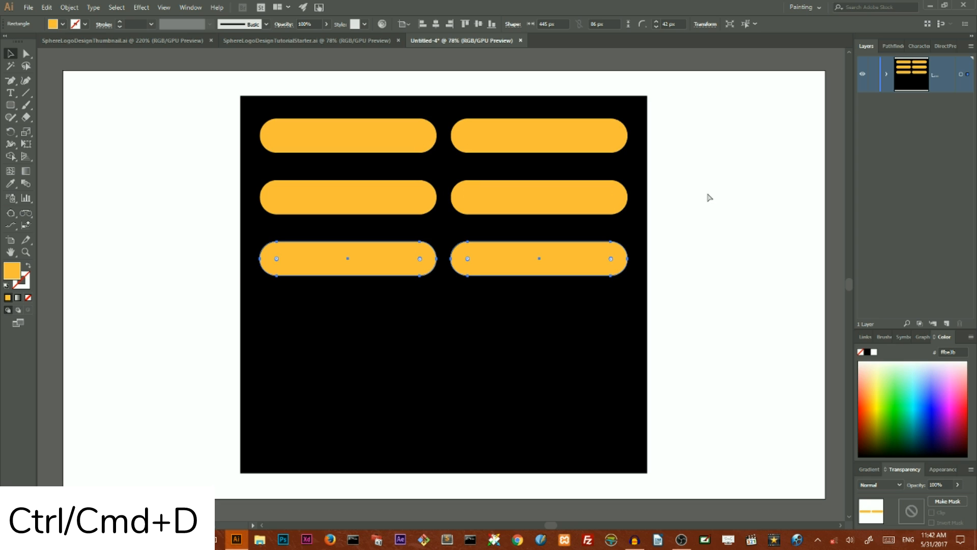
key(ctrl+d)
key(ctrl+d)
key(ctrl+d)
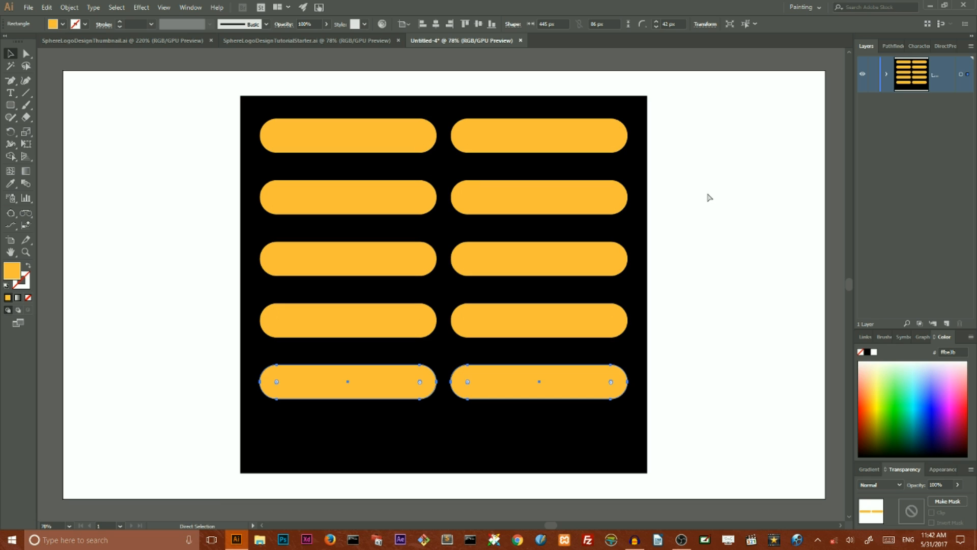
key(v)
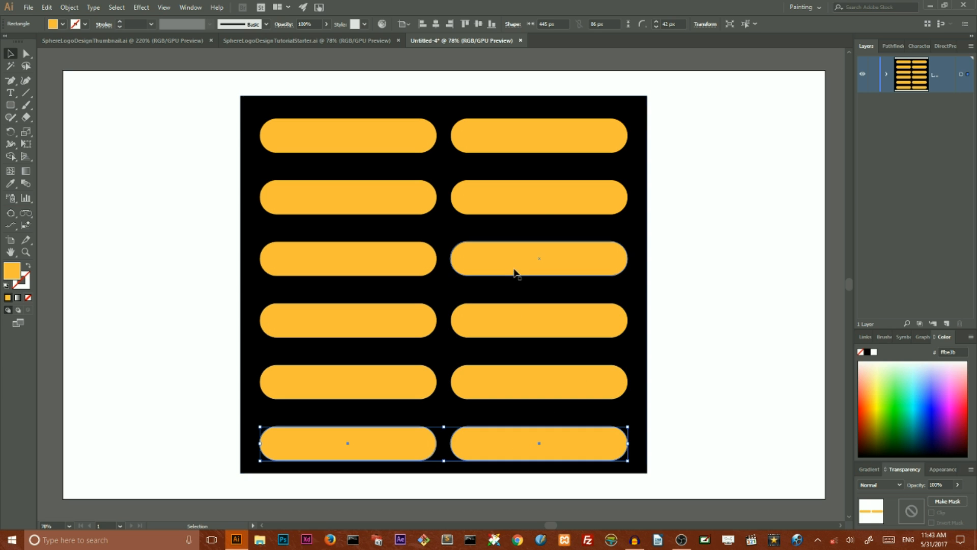
Step: Group all six rows of bars, center the group vertically on the artboard and deselect it
click(543, 148)
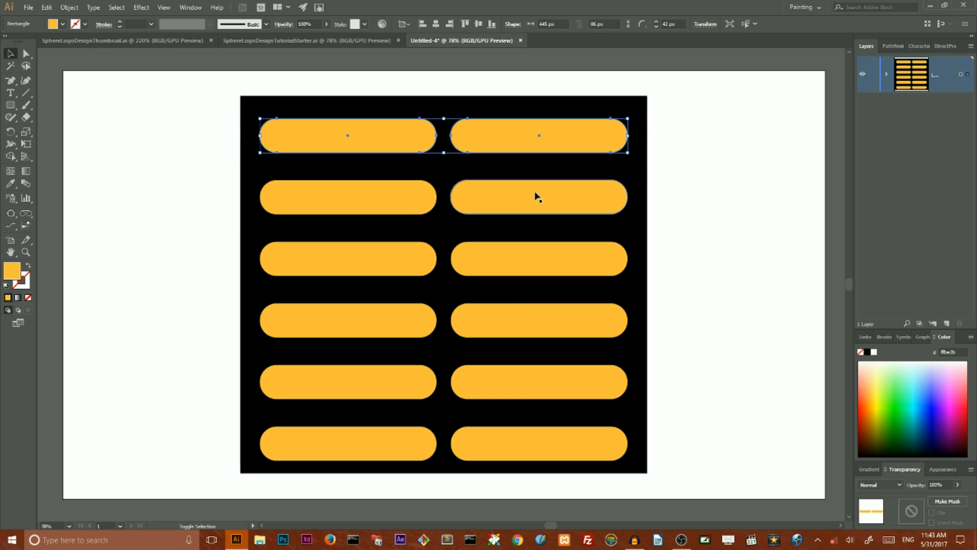
shift+click(537, 198)
shift+click(526, 267)
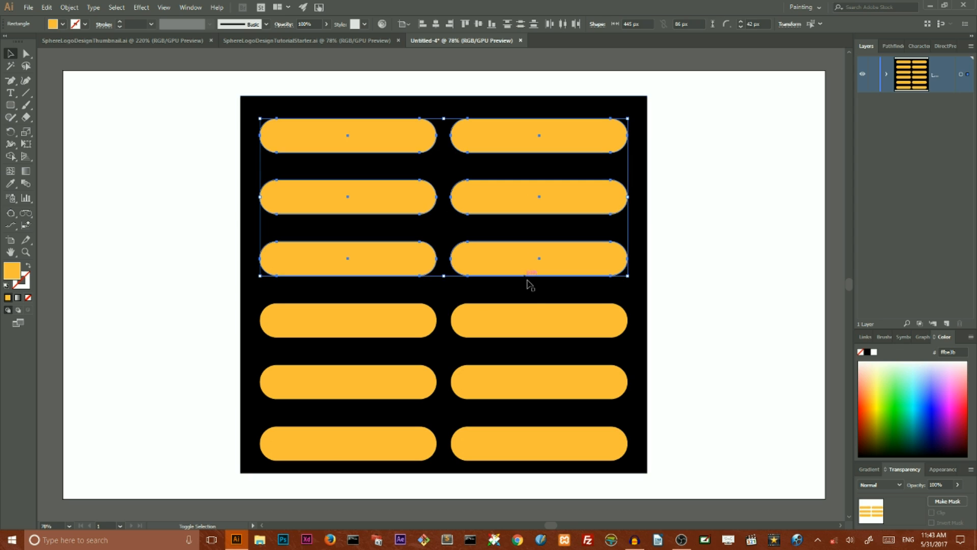
shift+click(524, 321)
shift+click(518, 385)
shift+click(504, 441)
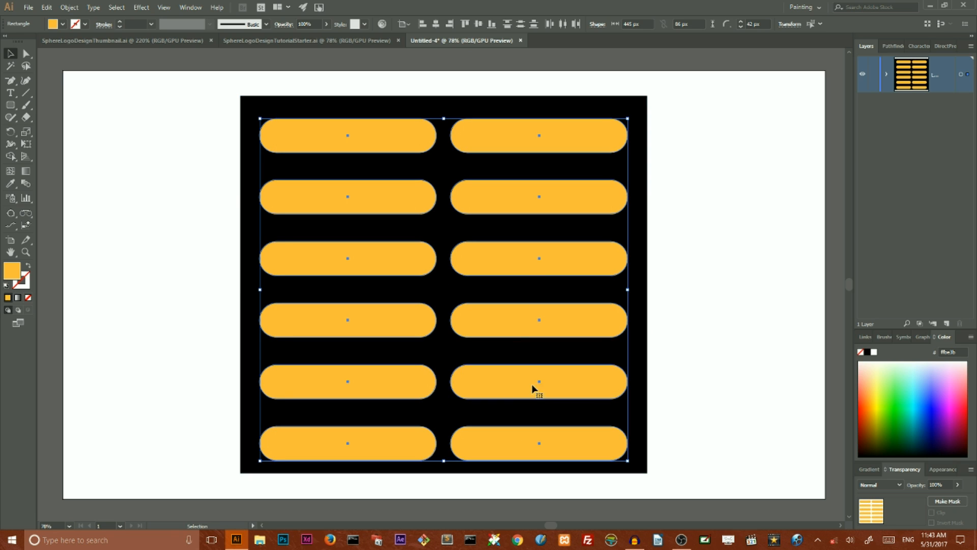
right_click(524, 264)
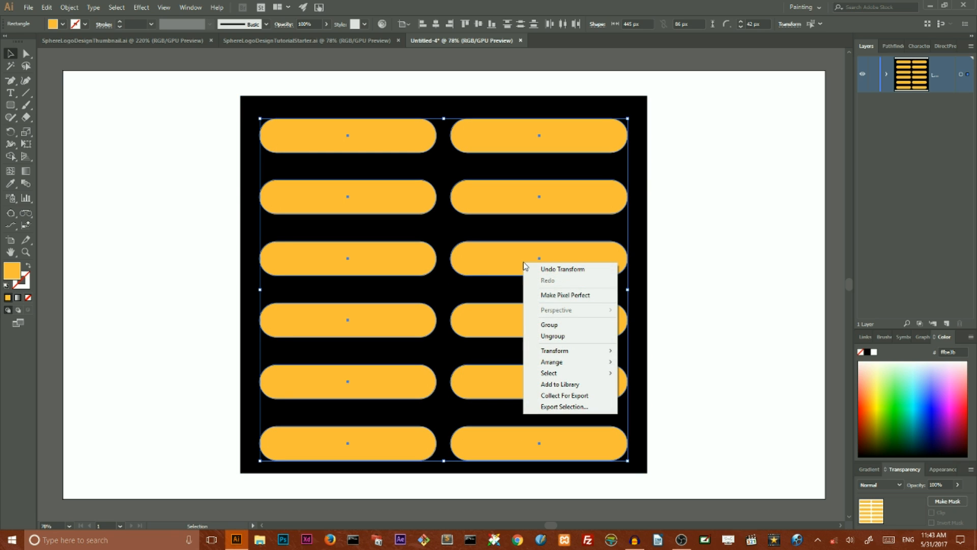
click(548, 324)
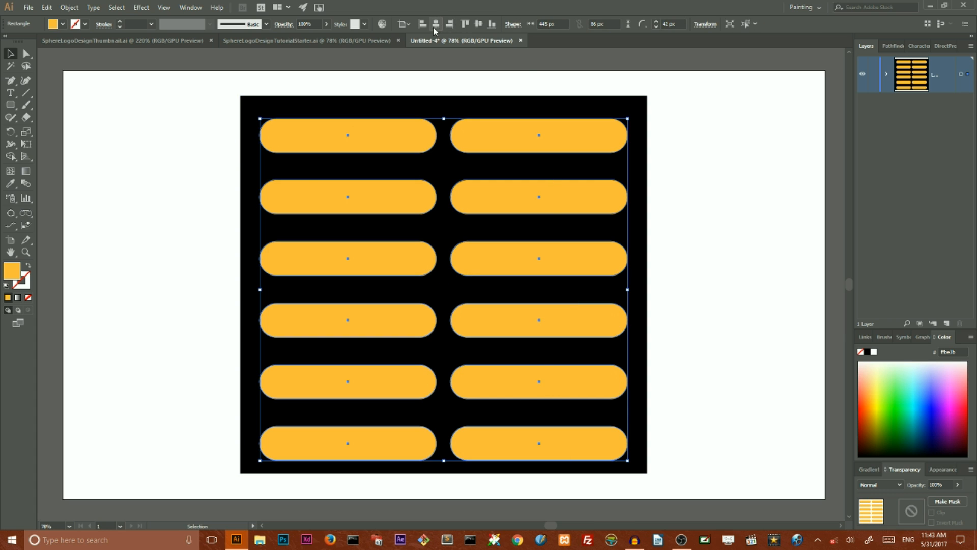
click(479, 24)
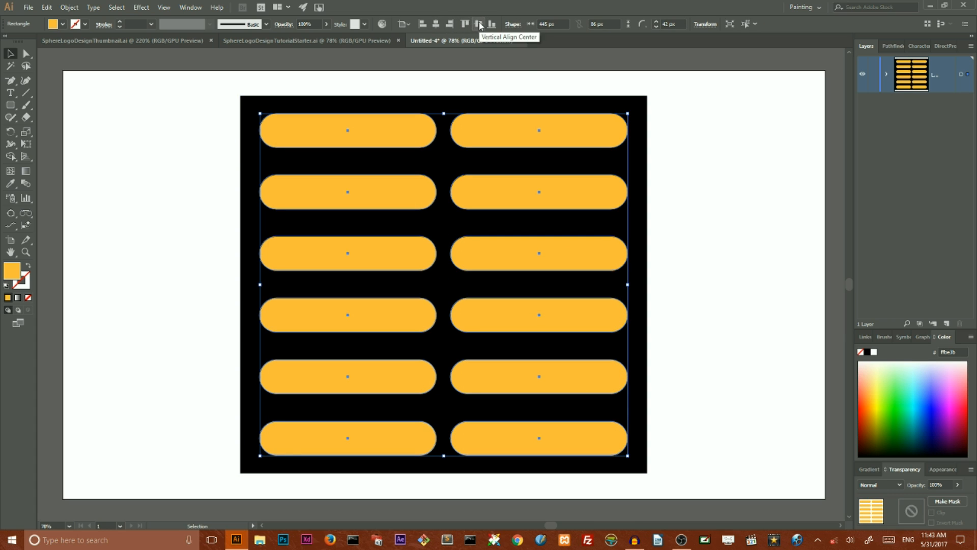
click(718, 132)
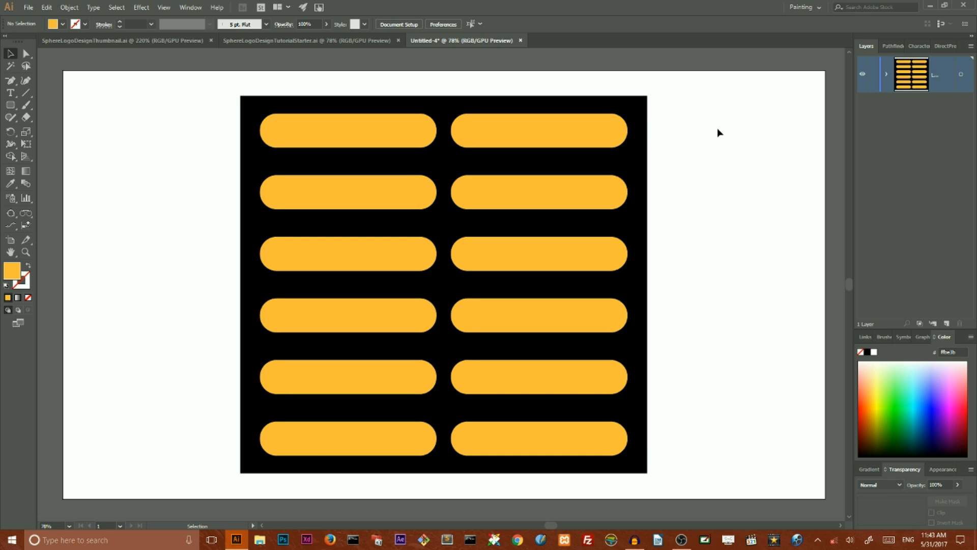
Step: Cut the bars out of the black rectangle with the Pathfinder Minus Front operation and deselect the result
click(647, 160)
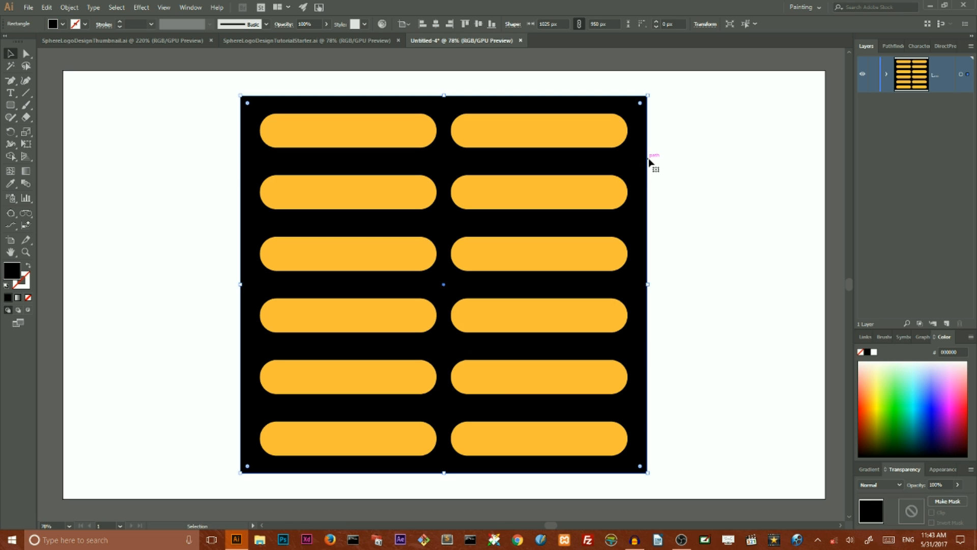
shift+click(547, 199)
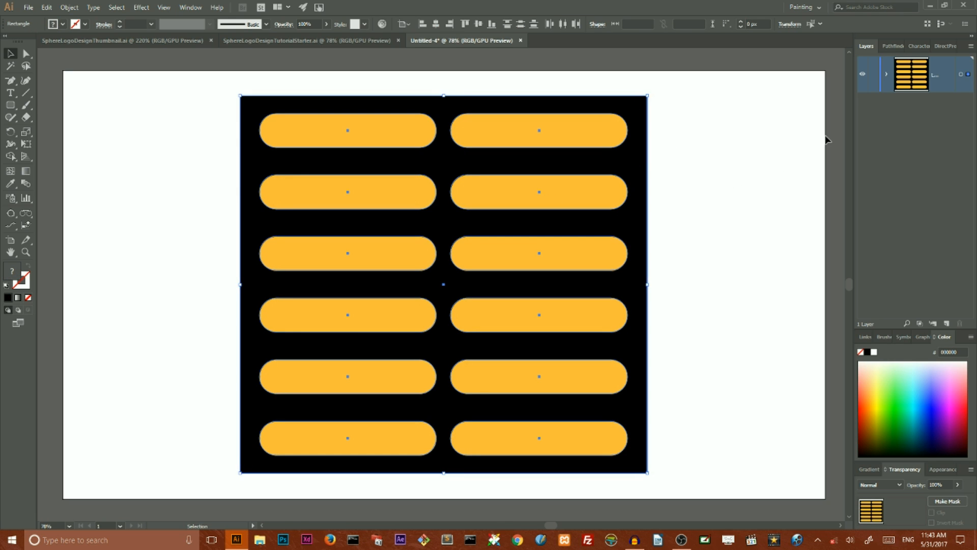
click(888, 48)
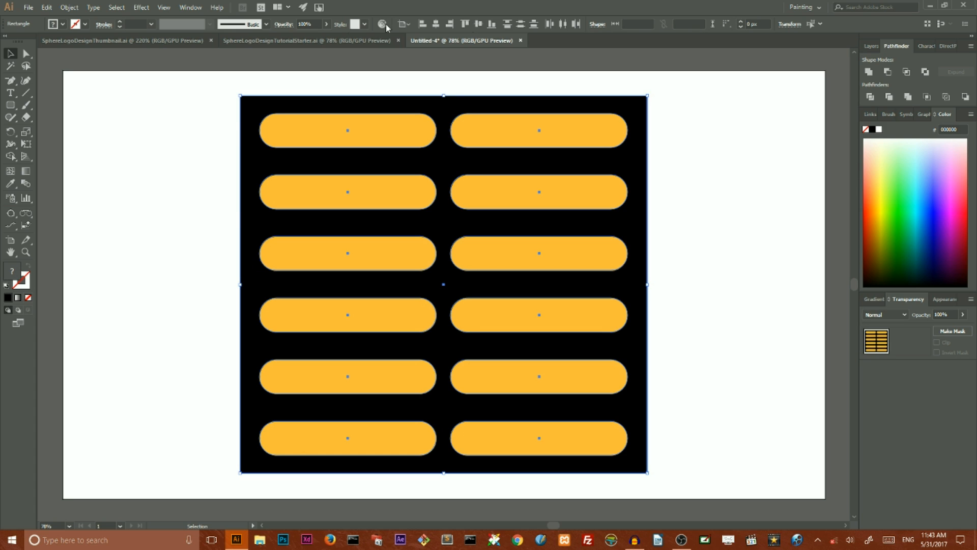
click(159, 9)
click(190, 7)
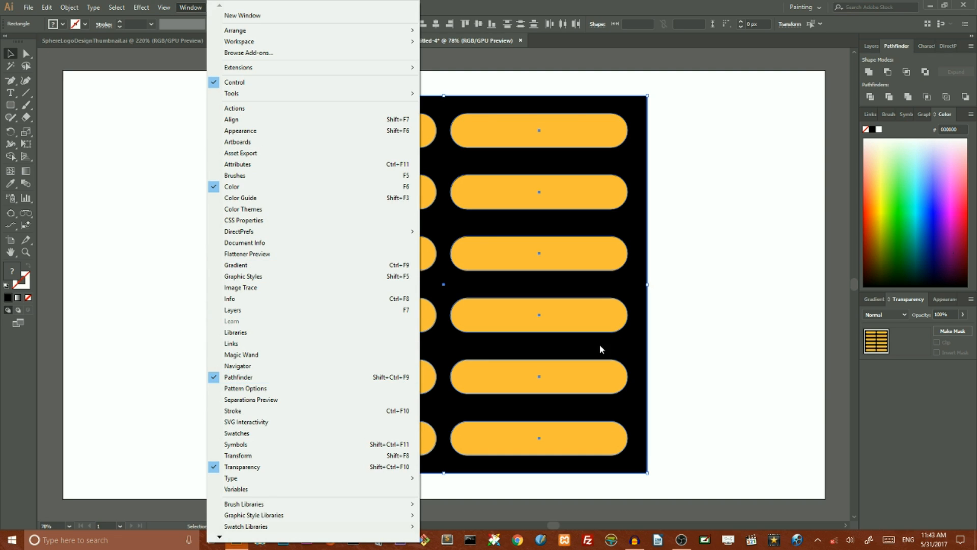
click(897, 47)
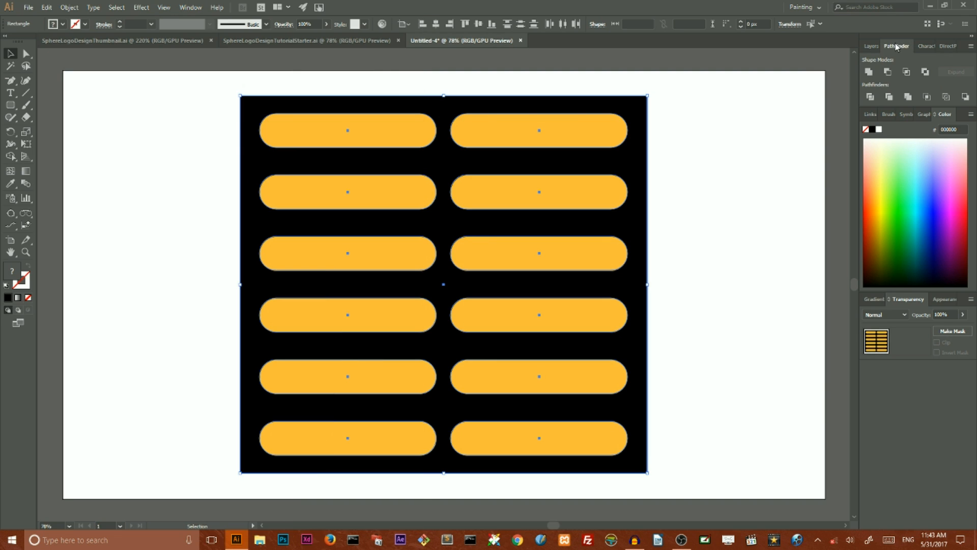
click(887, 73)
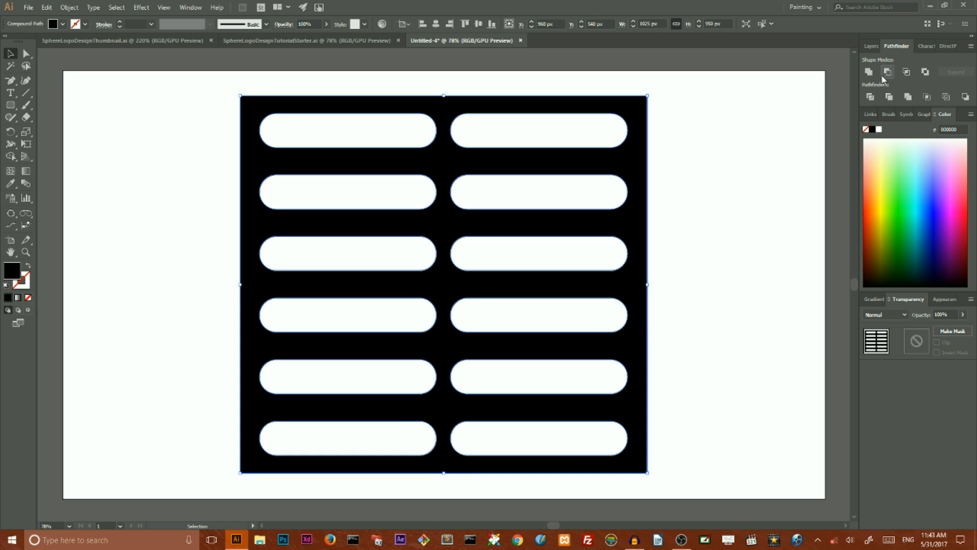
click(731, 138)
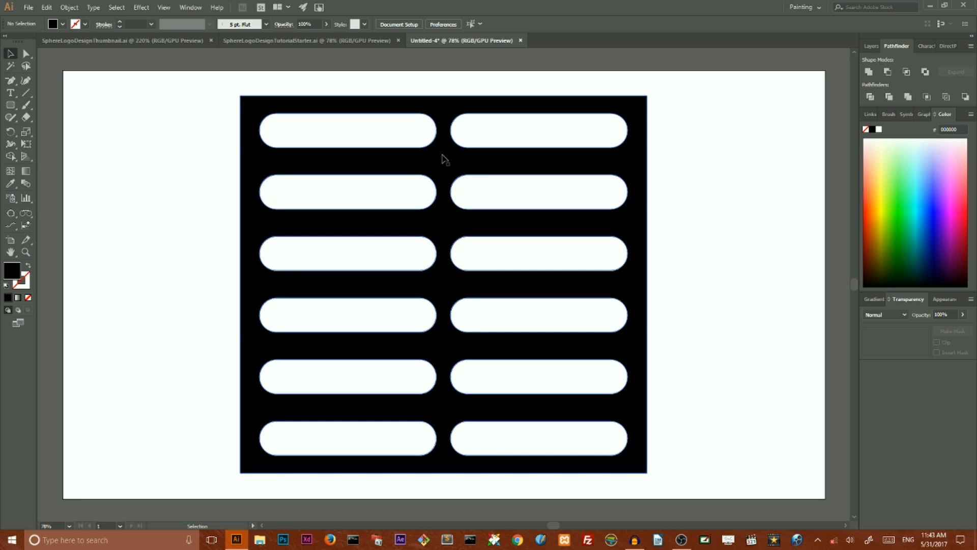
Step: Save the perforated black rectangle as a new symbol with the Graphic export type and delete its instance from the artboard
click(443, 232)
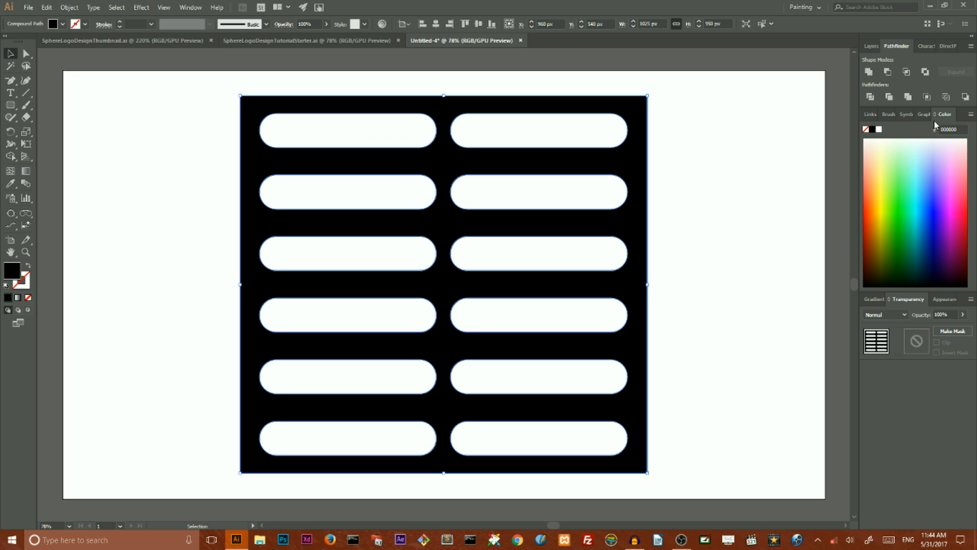
click(905, 116)
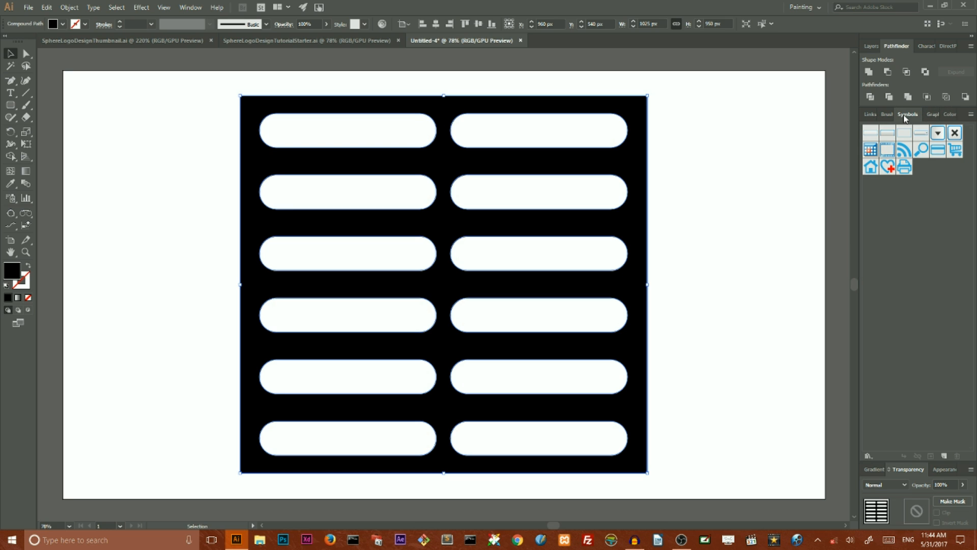
click(190, 7)
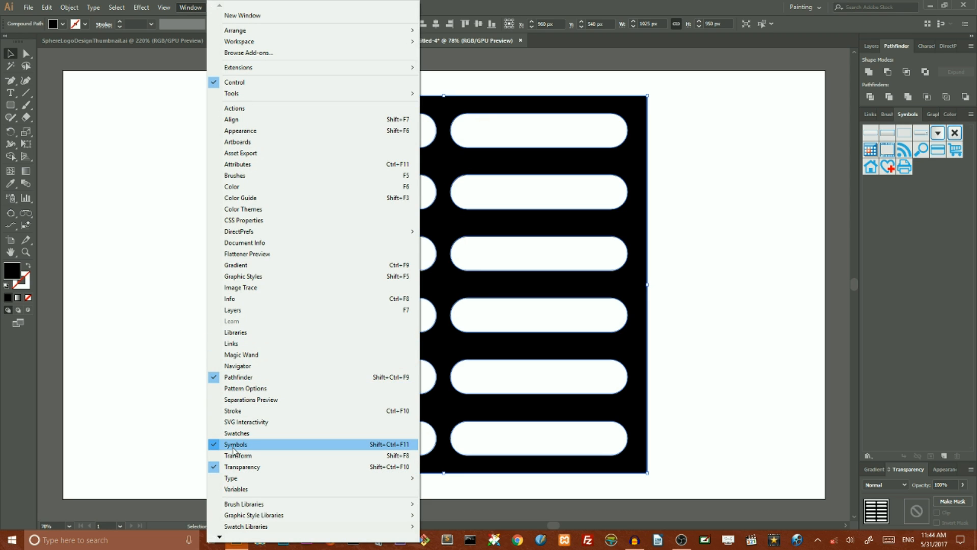
click(578, 4)
drag(442, 230, 906, 262)
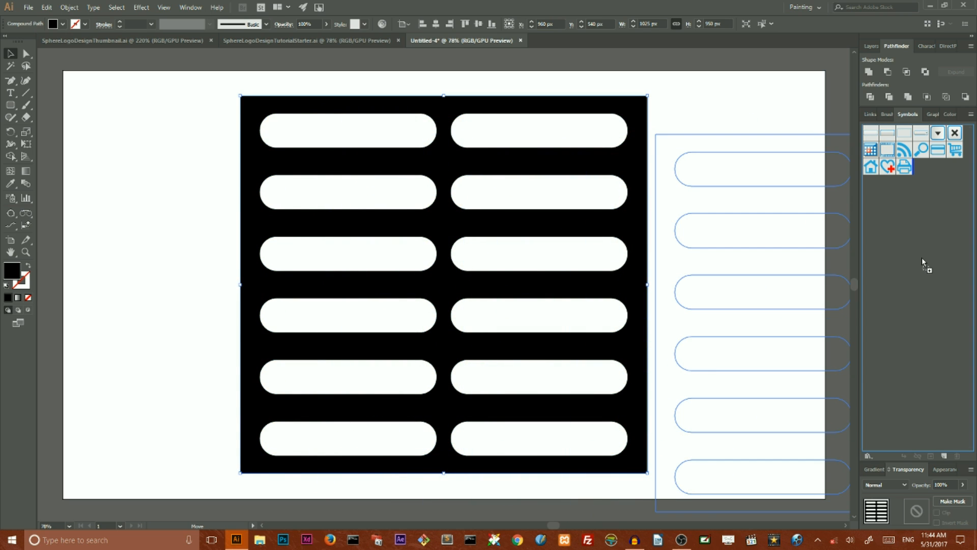
drag(921, 245, 920, 242)
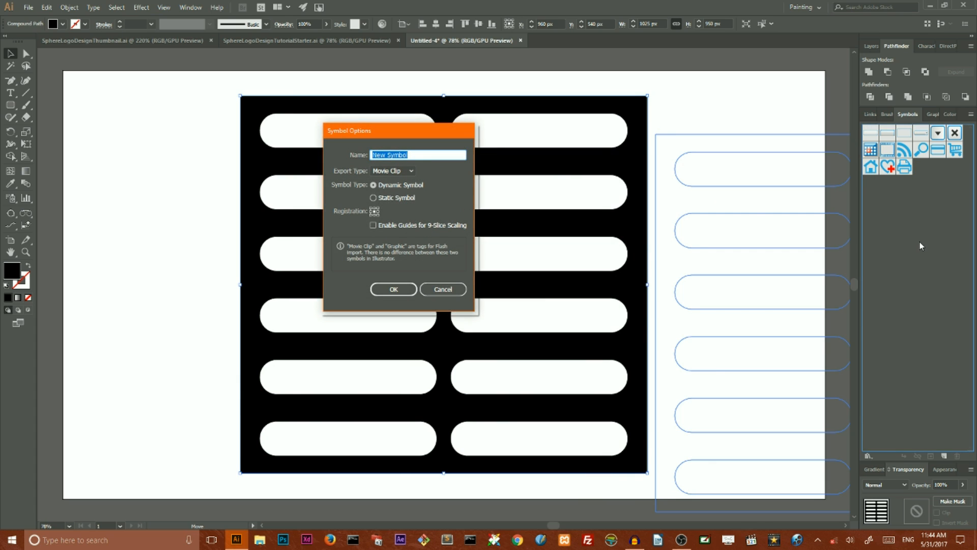
drag(410, 131, 460, 94)
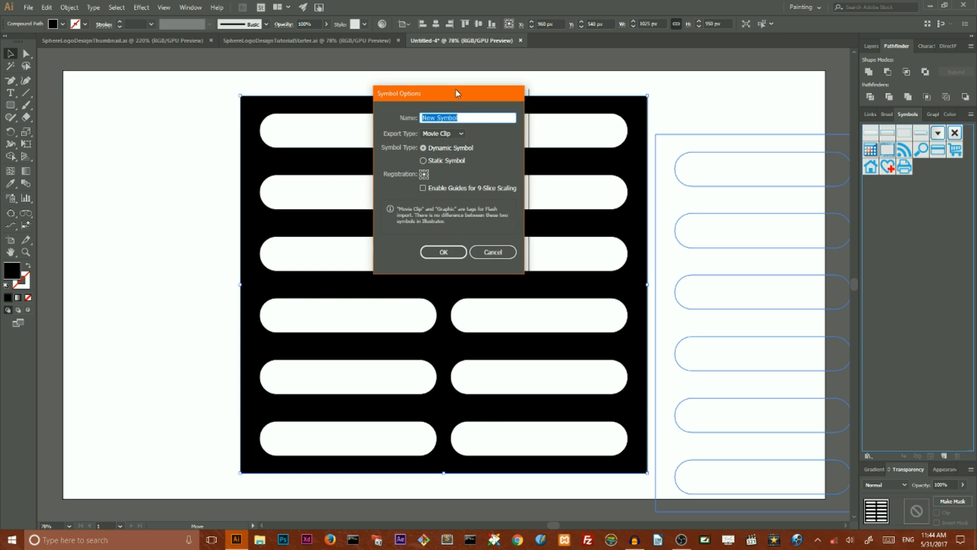
click(442, 134)
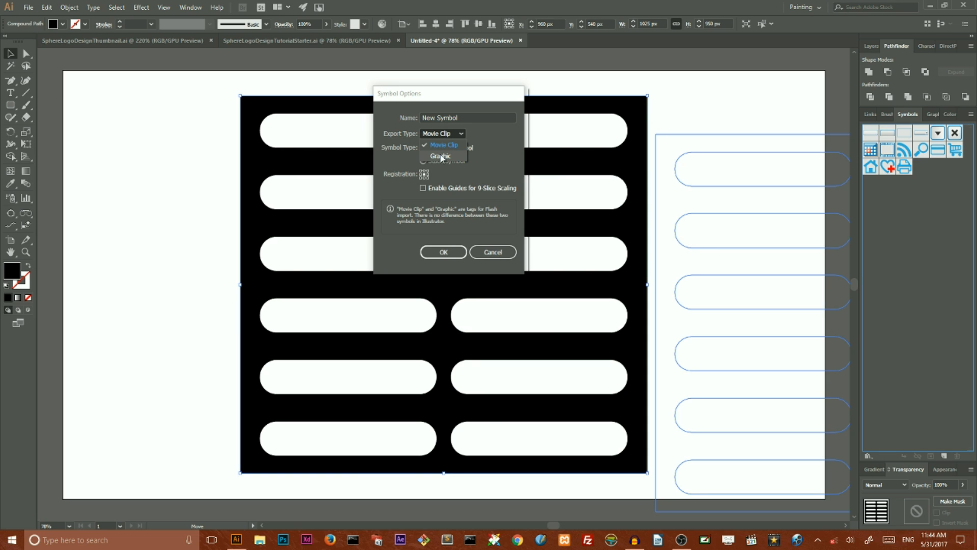
click(438, 157)
click(436, 253)
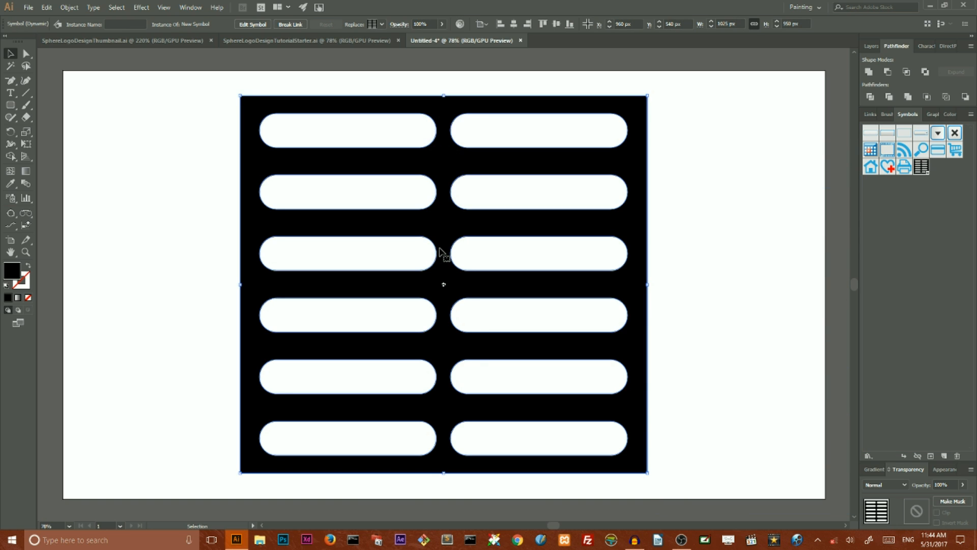
key(Delete)
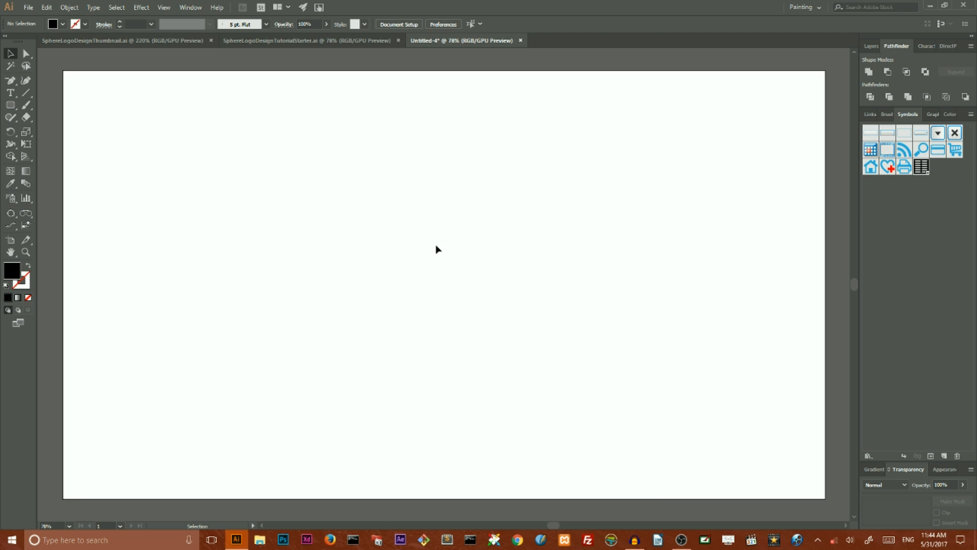
Step: Draw a 580 px circle with the Ellipse tool and center it horizontally and vertically on the artboard
click(10, 105)
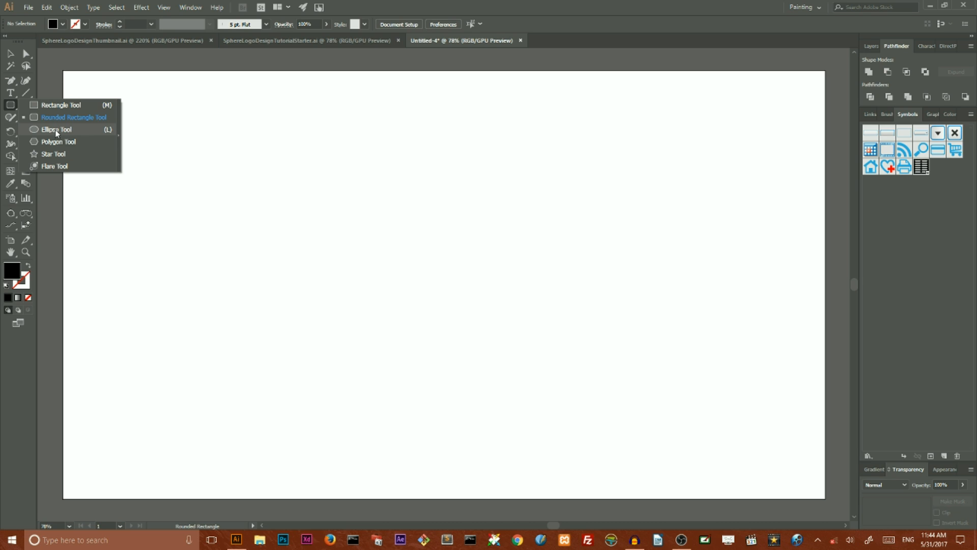
click(55, 129)
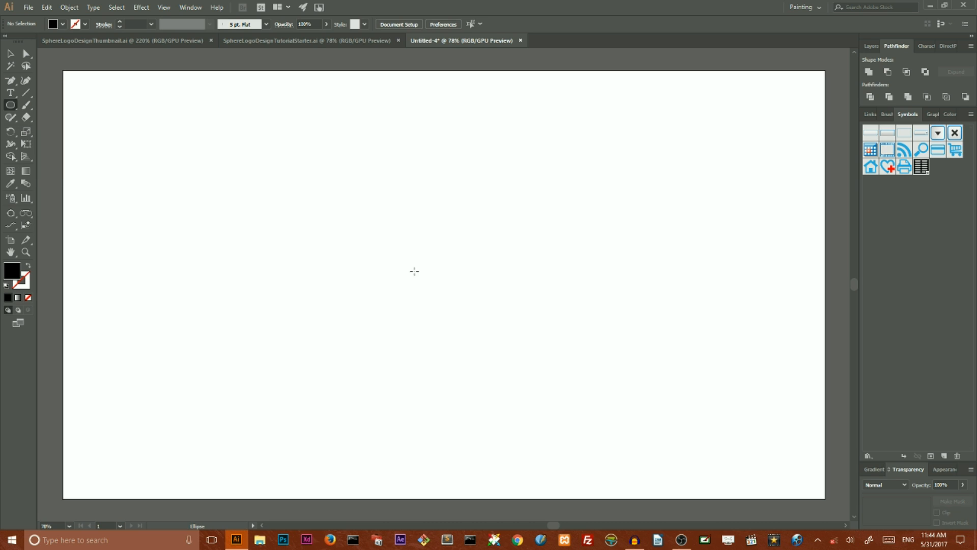
click(406, 244)
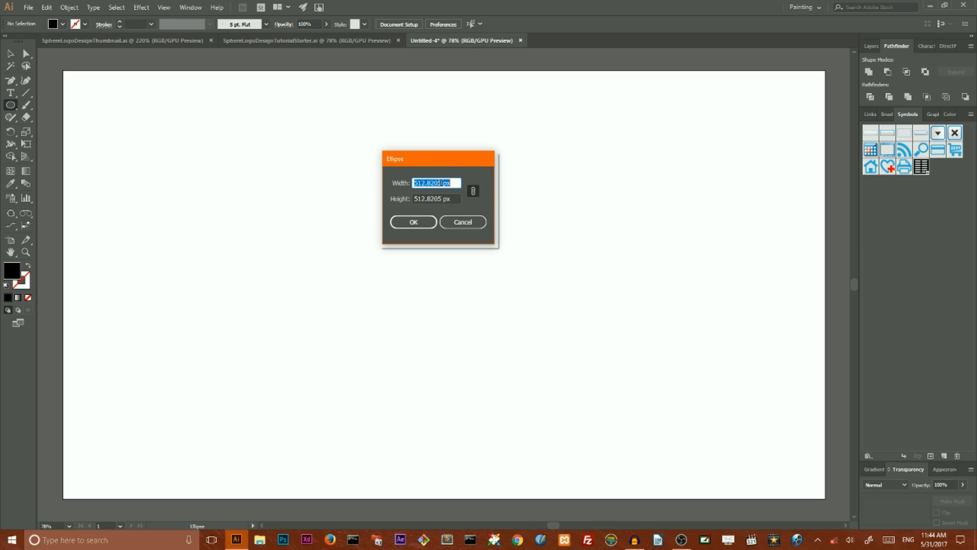
drag(440, 182, 407, 182)
key(BackSpace)
text(5)
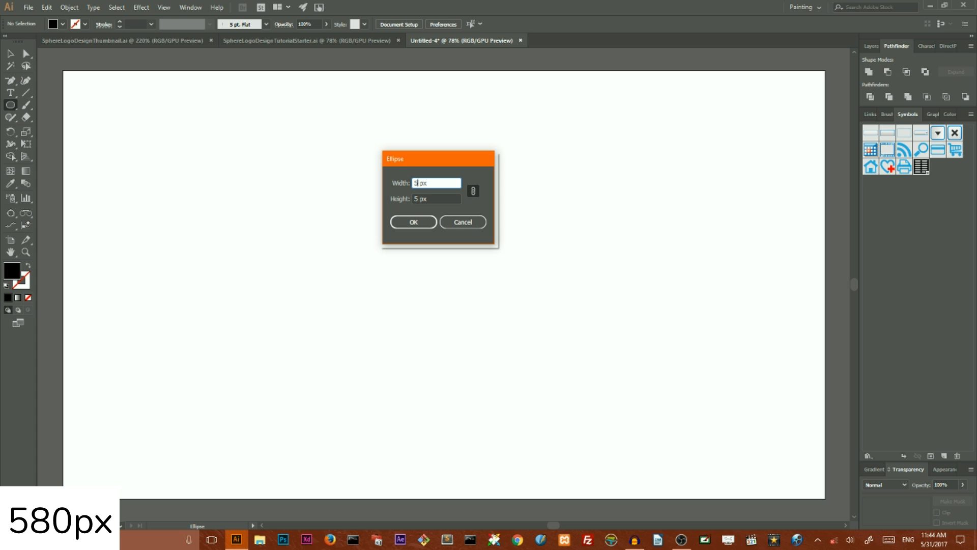
text(80)
click(413, 222)
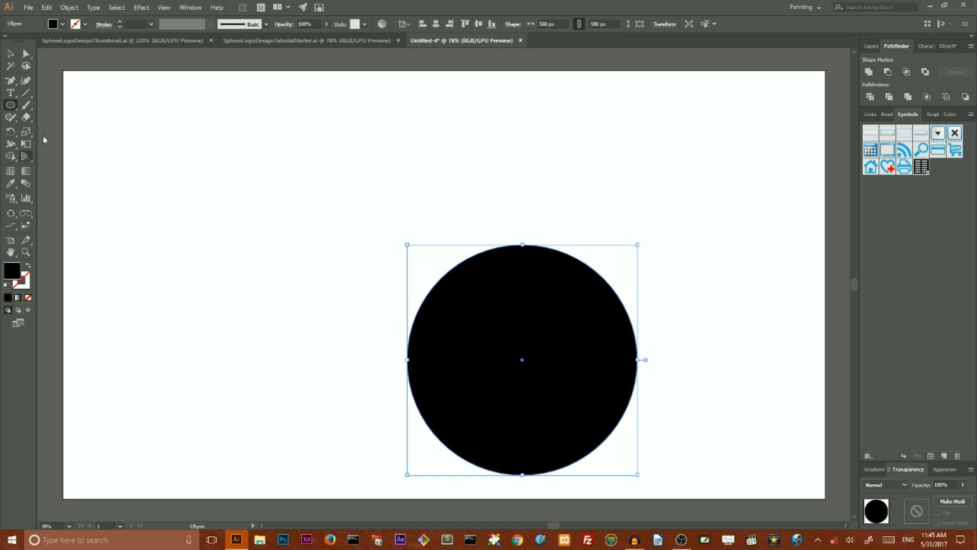
click(436, 24)
click(478, 24)
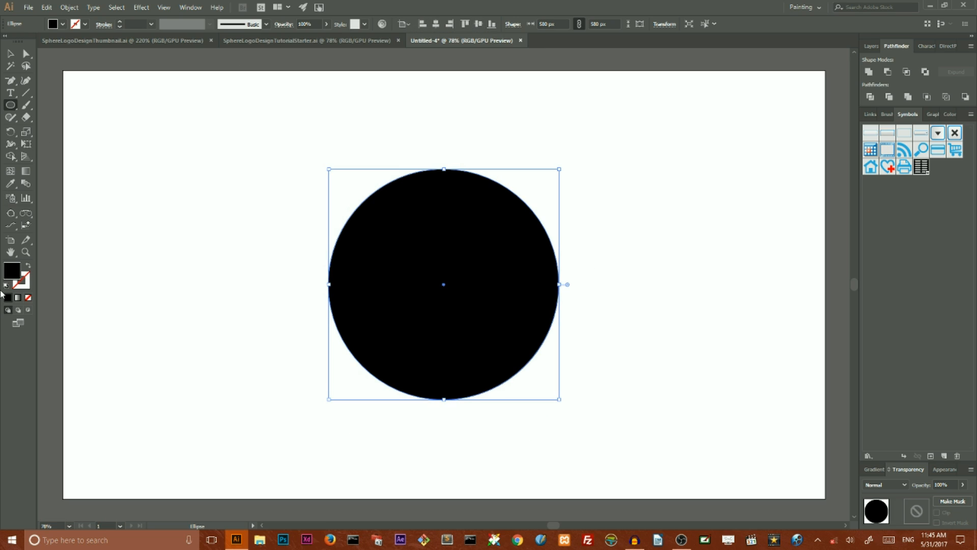
Step: Change the circle's fill color from black to a light salmon pink
double_click(7, 275)
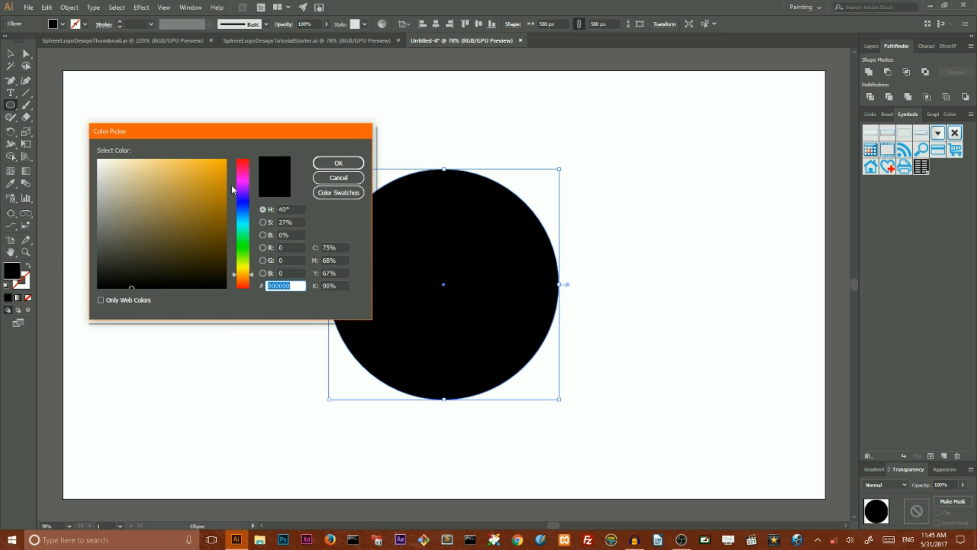
drag(243, 277, 243, 286)
drag(204, 203, 168, 150)
click(327, 163)
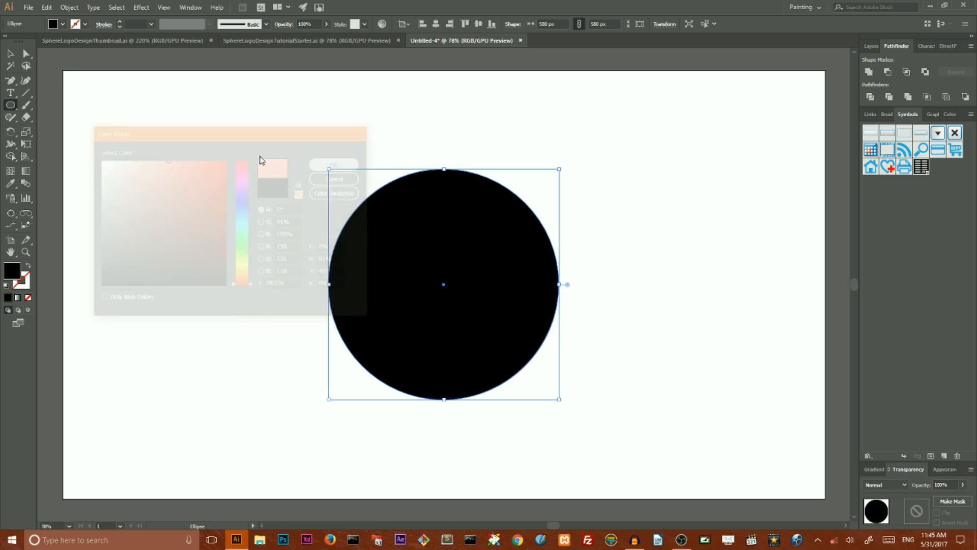
Step: Remove the circle's left anchor point with the Delete Anchor Point tool
drag(13, 82, 25, 105)
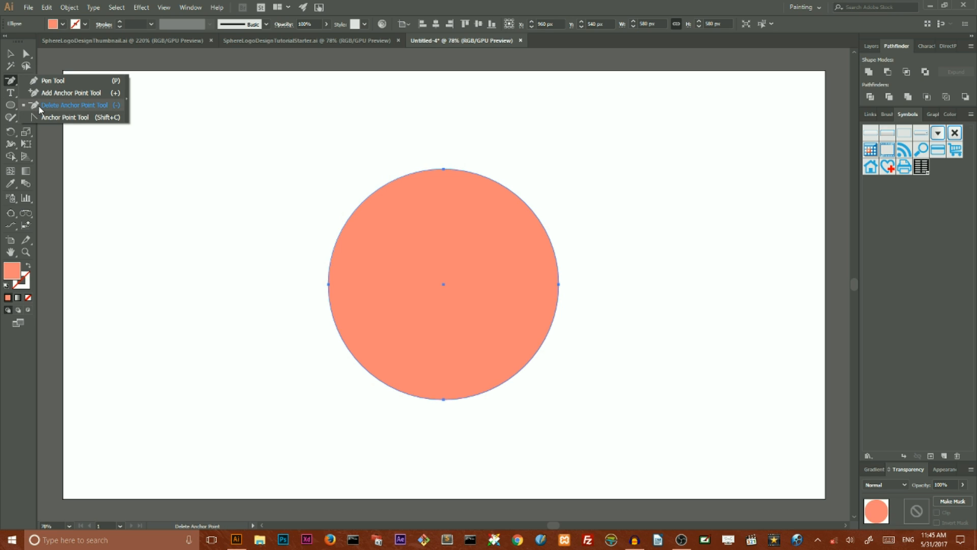
drag(43, 105, 43, 105)
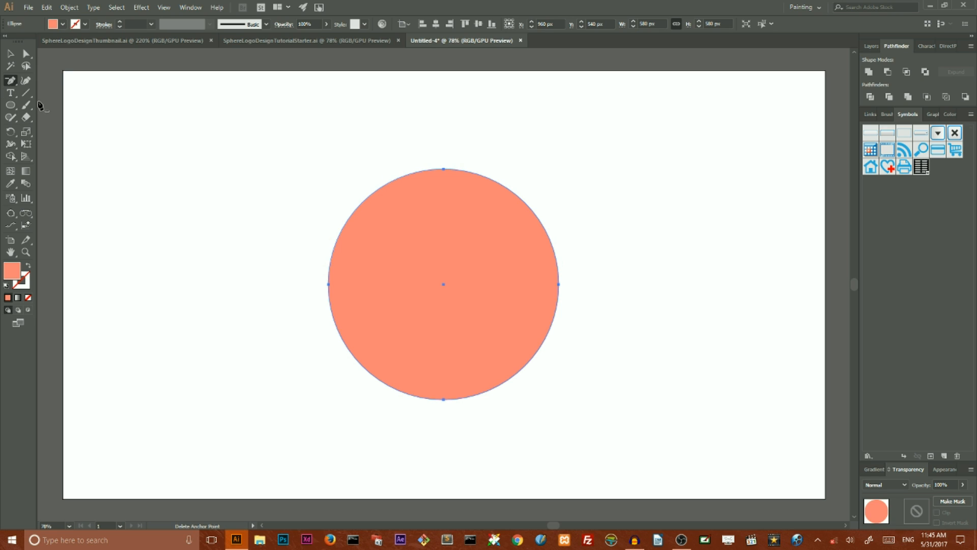
click(328, 284)
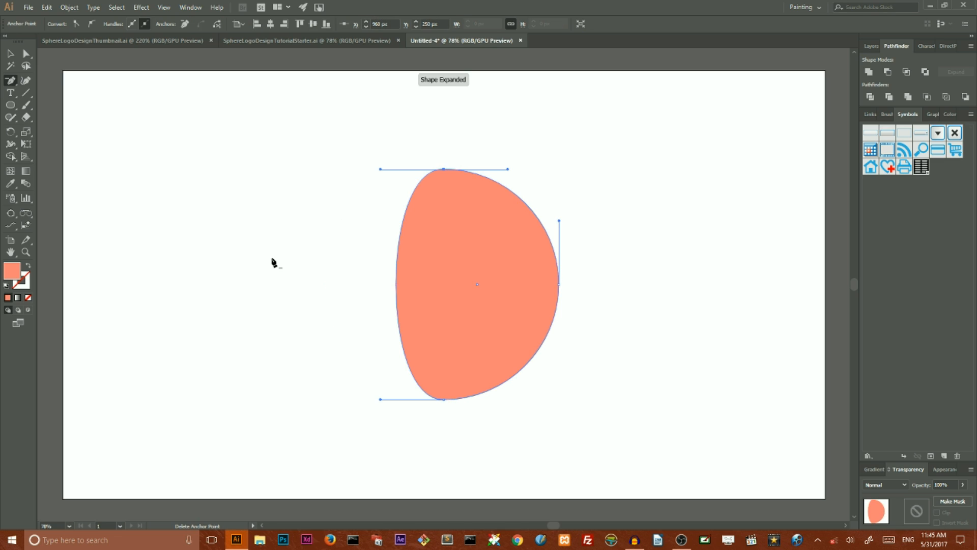
Step: Retract the left handles of the upper and lower anchors to form a straight-edged half circle, and select the whole shape
click(26, 54)
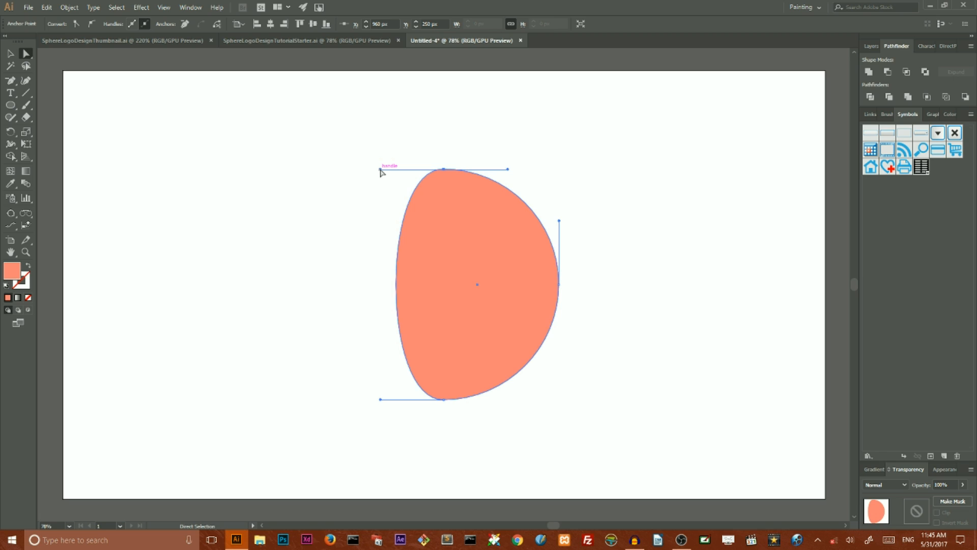
drag(380, 169, 444, 171)
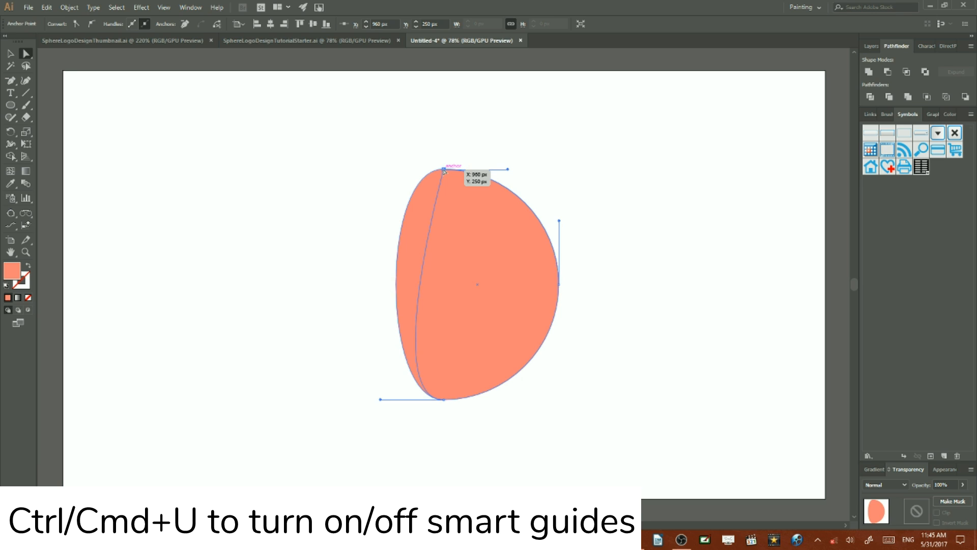
drag(444, 171, 444, 170)
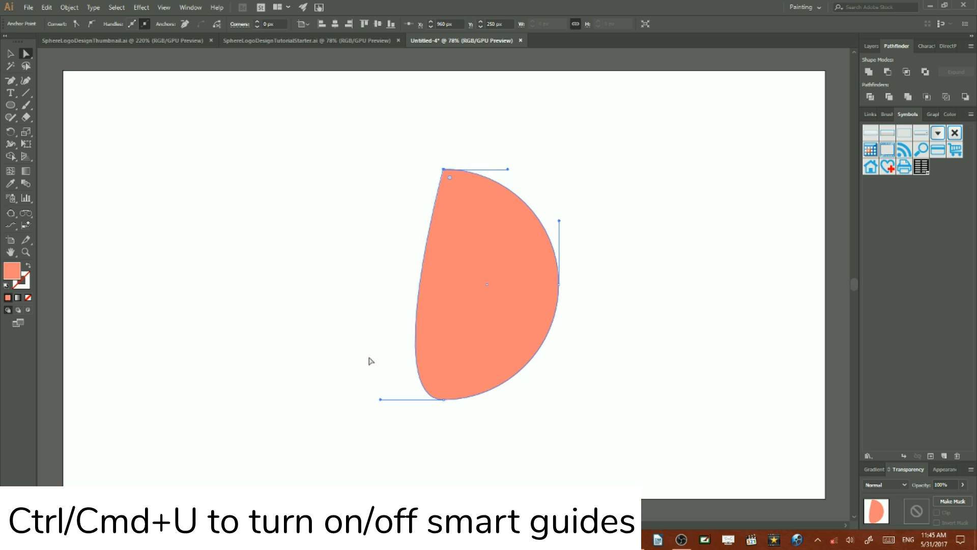
drag(381, 399, 444, 402)
click(363, 309)
key(v)
click(502, 266)
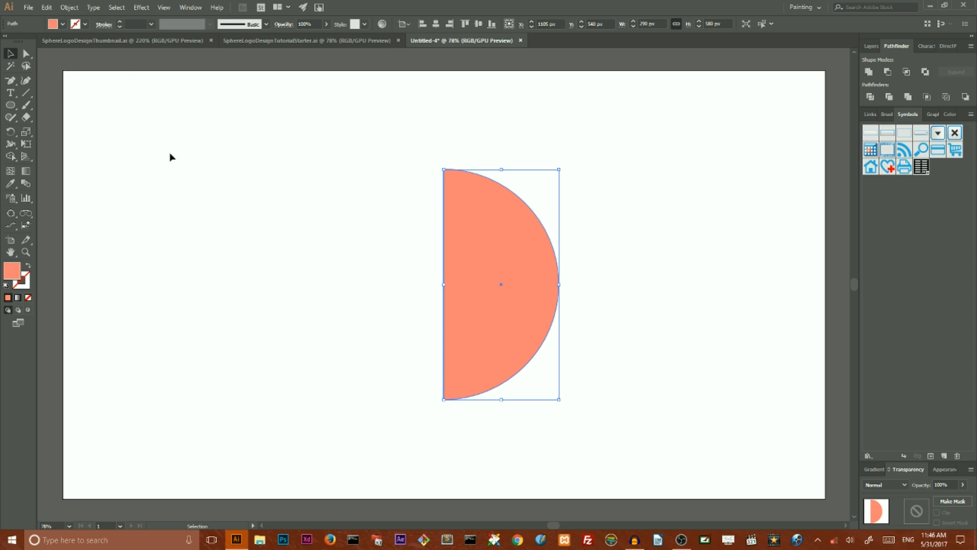
Step: Set up a 3D Revolve effect on the half circle with the preview turned on
click(142, 7)
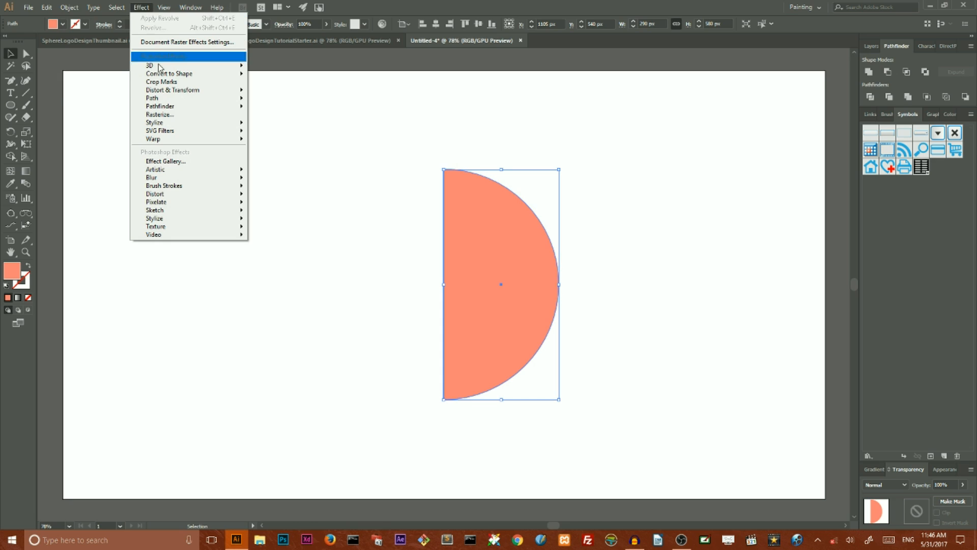
mouse_move(150, 65)
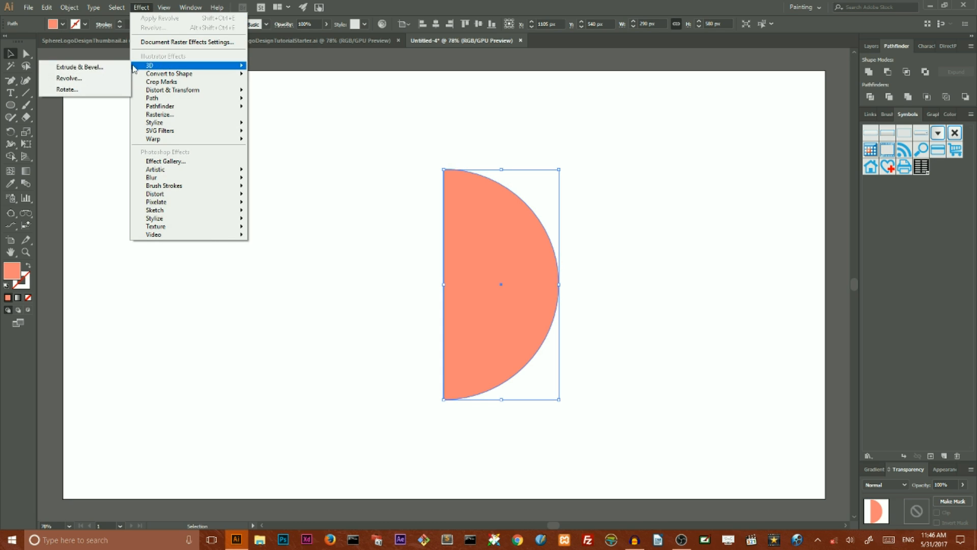
click(94, 78)
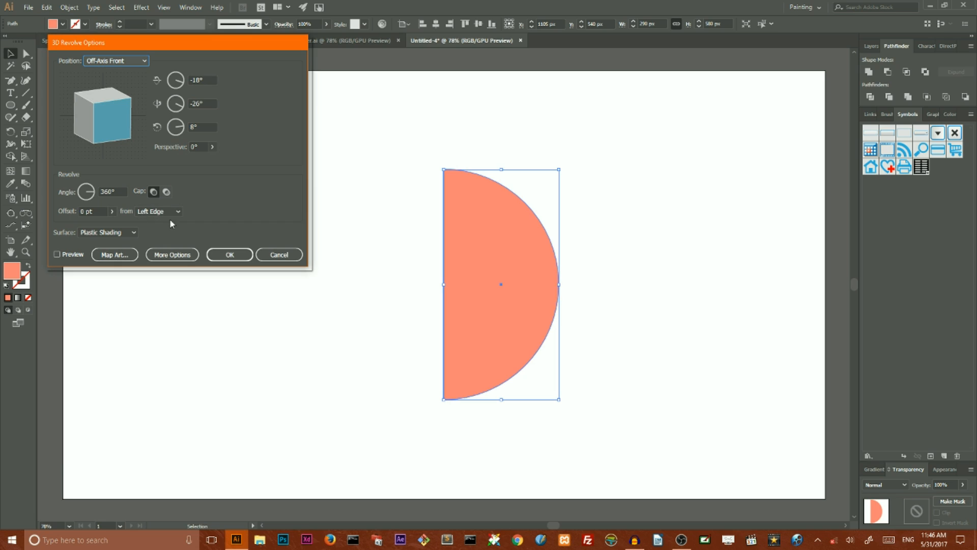
click(56, 253)
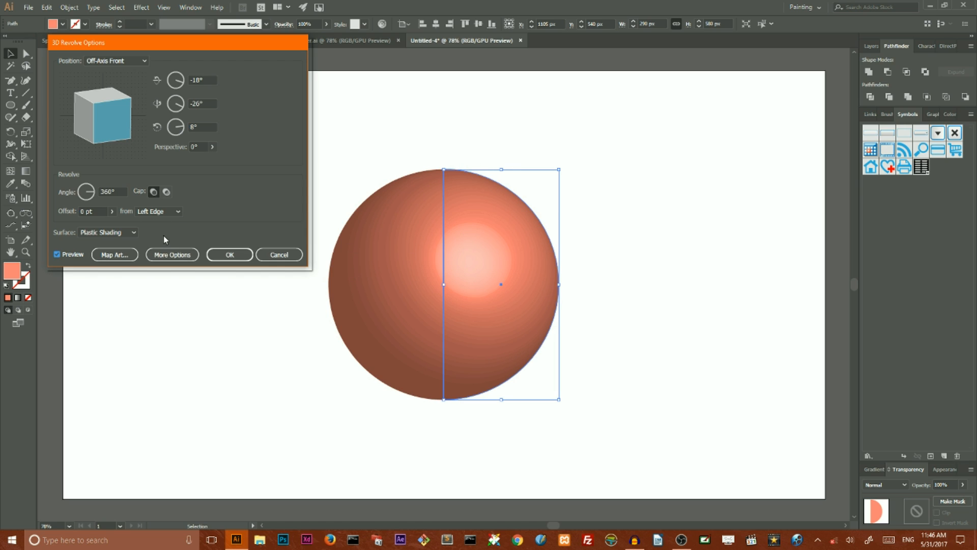
Step: Map the New Symbol artwork onto the sphere and shift it right until its middle divider runs down the sphere's center
click(116, 256)
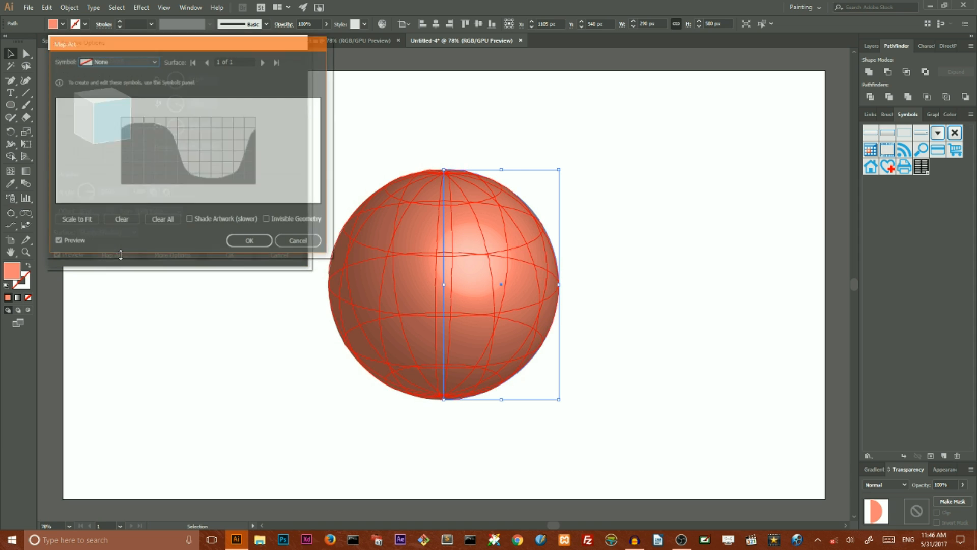
click(154, 59)
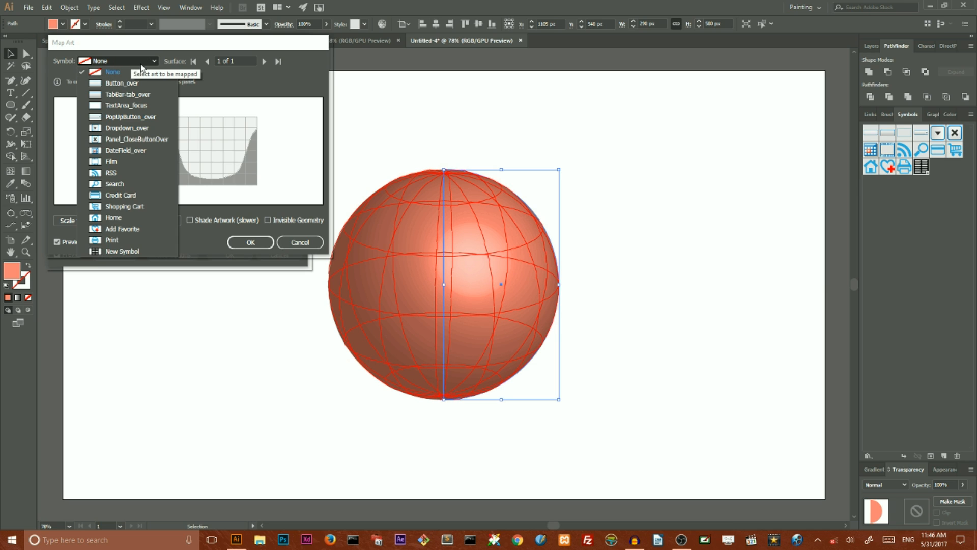
click(123, 251)
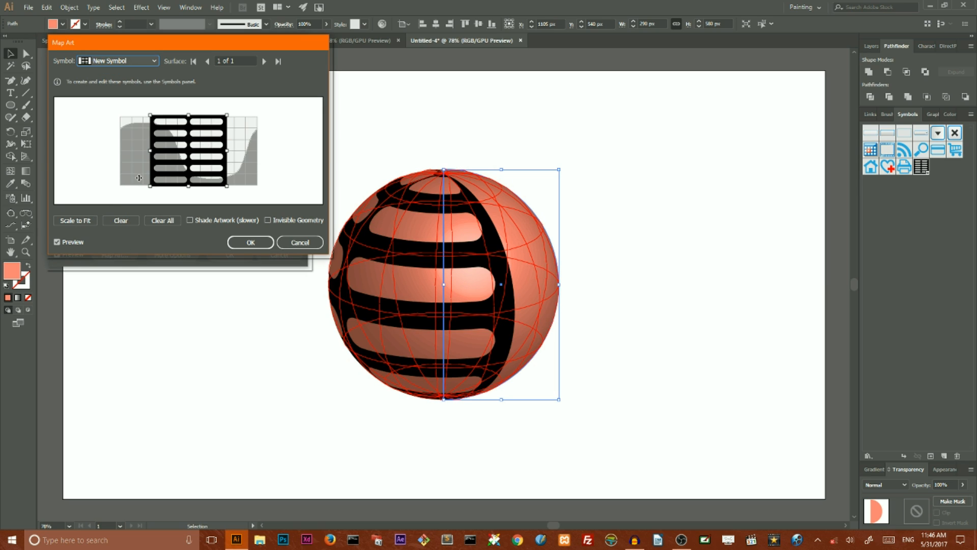
drag(191, 140, 214, 138)
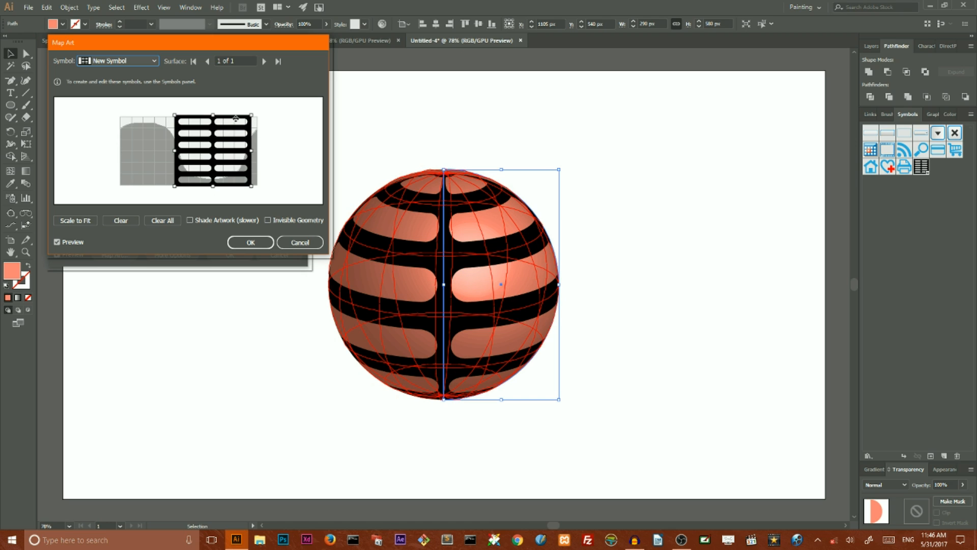
drag(250, 145, 251, 145)
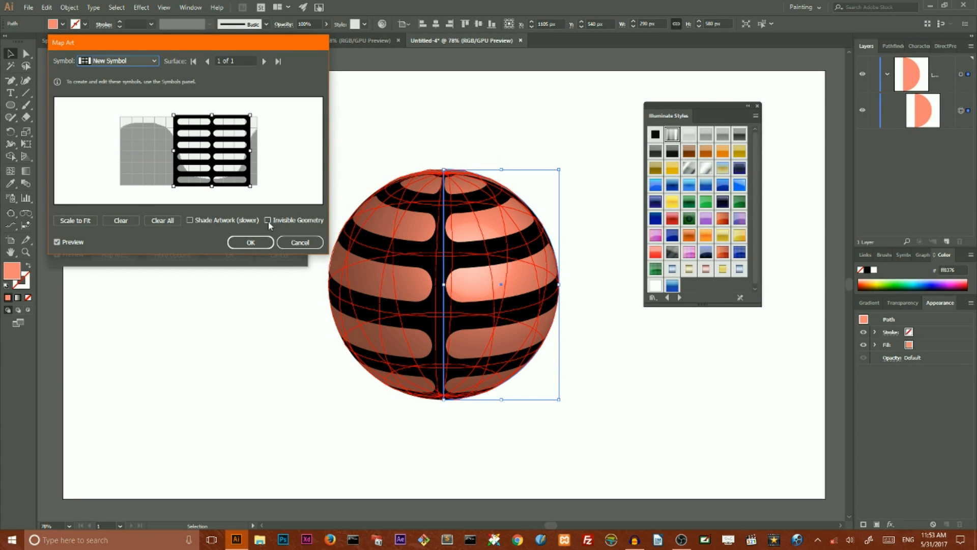
Step: Enable Invisible Geometry for the mapped art, set the surface to No Shading and apply the 3D Revolve effect
click(268, 221)
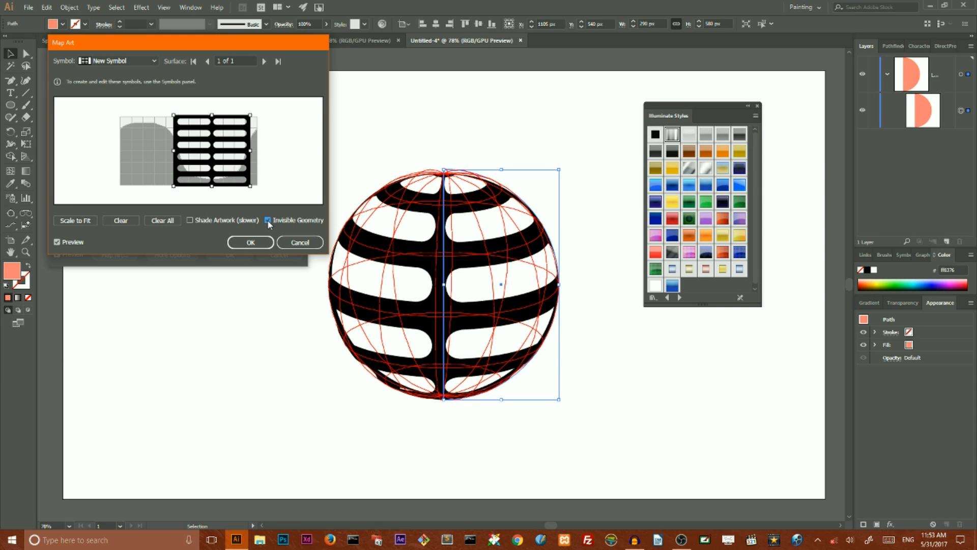
click(247, 242)
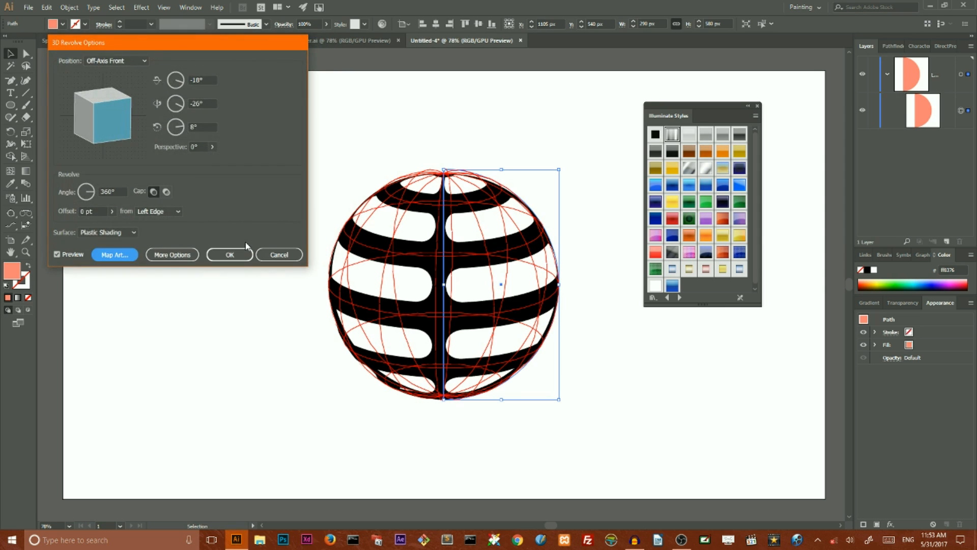
click(94, 234)
click(99, 252)
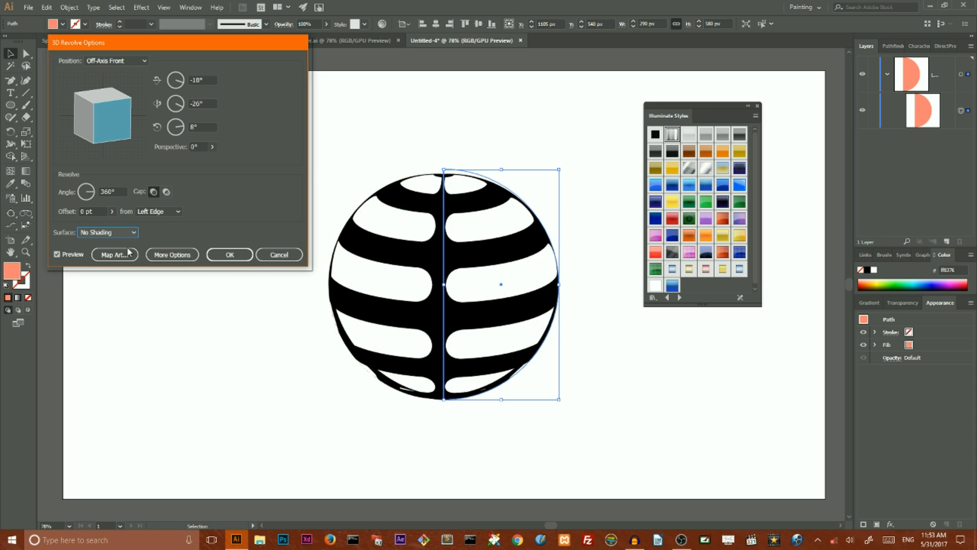
click(230, 254)
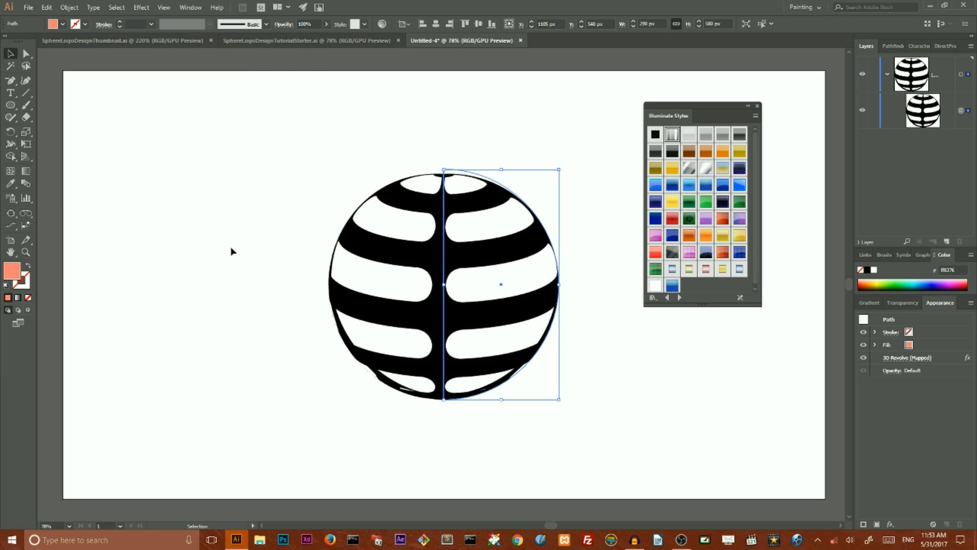
Step: Expand the appearance of the revolved sphere and ungroup the result twice
click(68, 7)
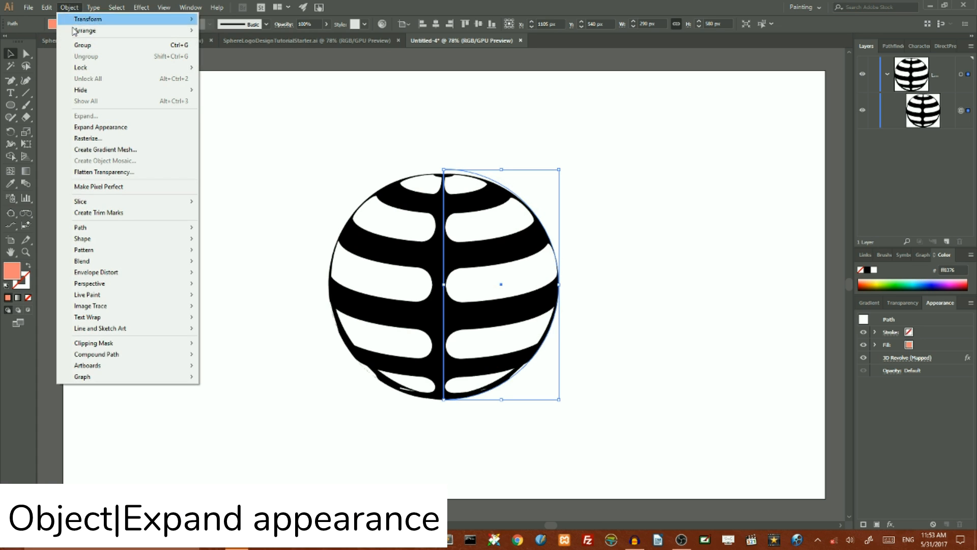
click(91, 129)
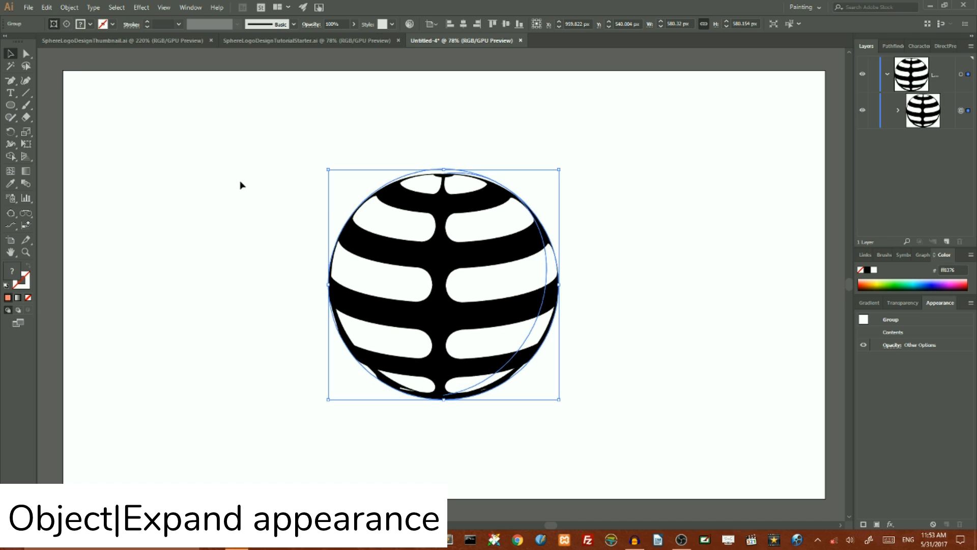
right_click(443, 254)
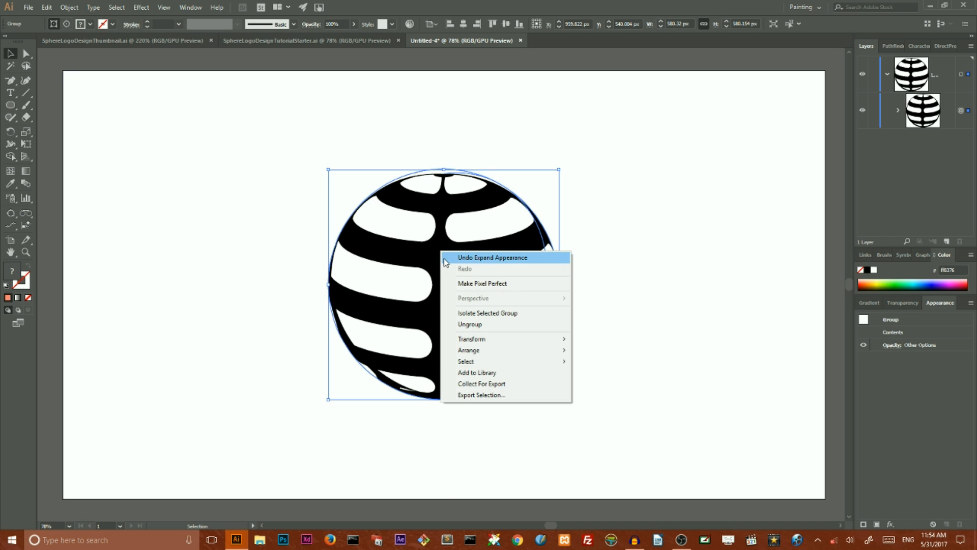
click(476, 324)
right_click(445, 252)
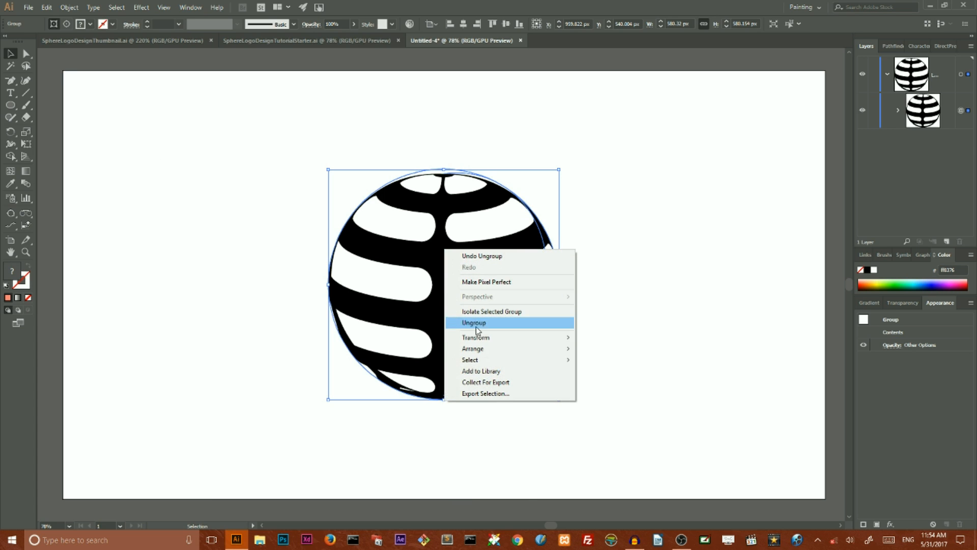
click(476, 323)
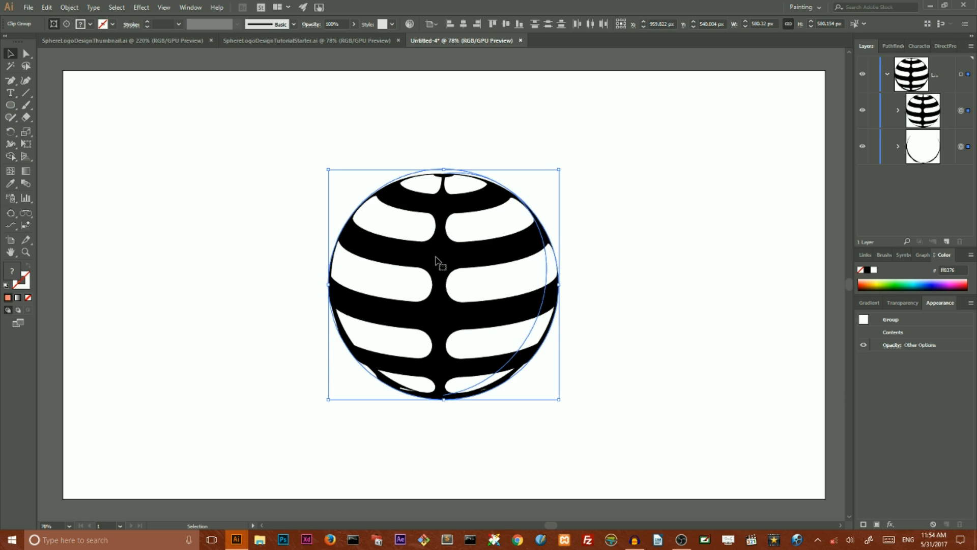
Step: Release the clipping mask from the ungrouped sphere artwork
right_click(436, 257)
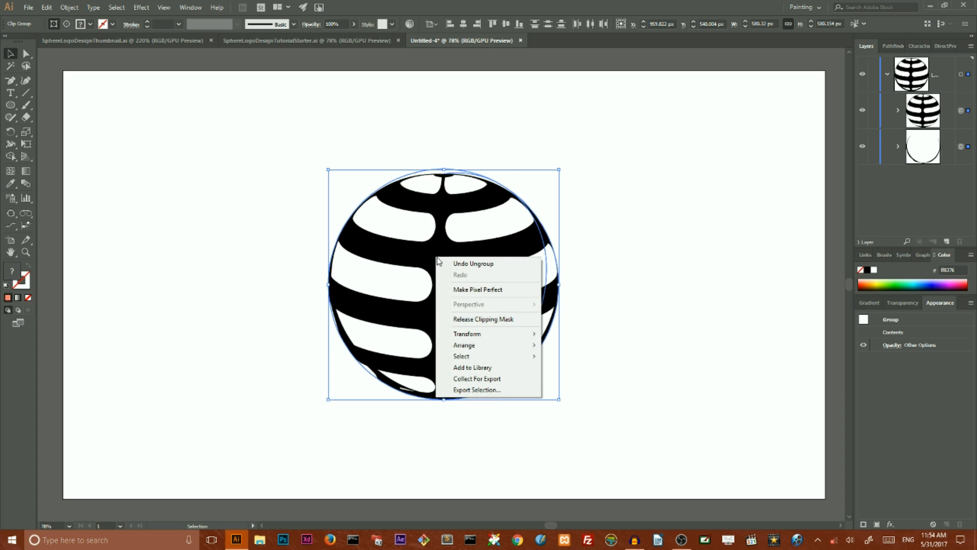
click(454, 319)
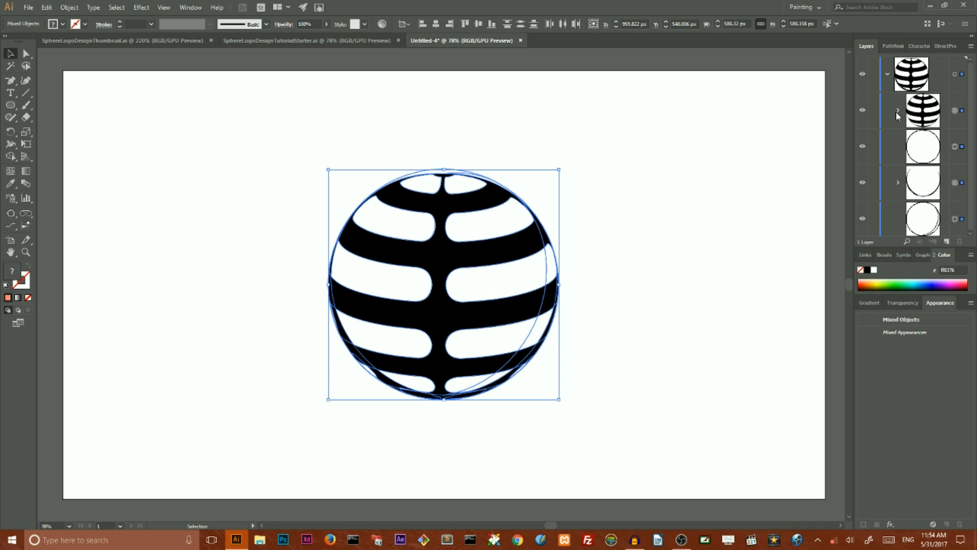
Step: Ungroup the front band artwork of the sphere
click(488, 254)
right_click(491, 259)
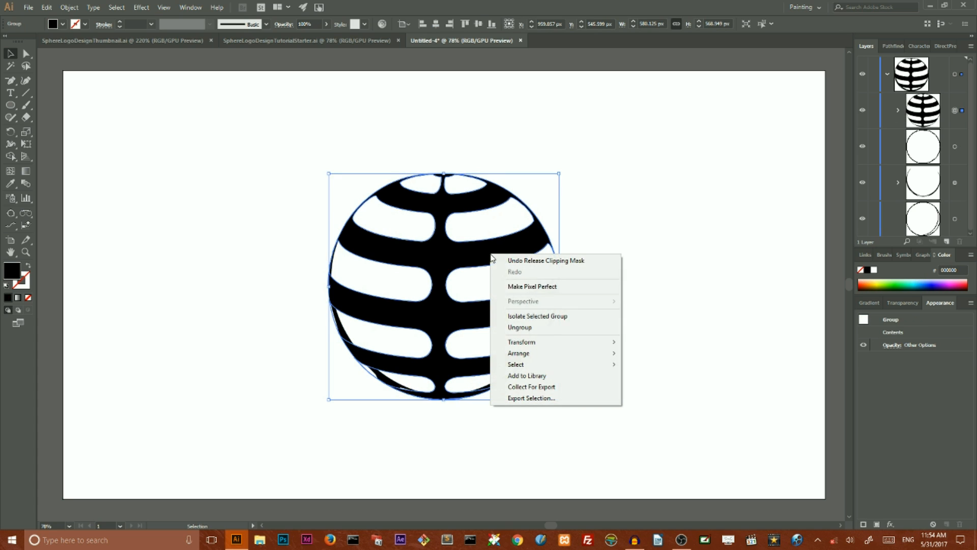
click(523, 329)
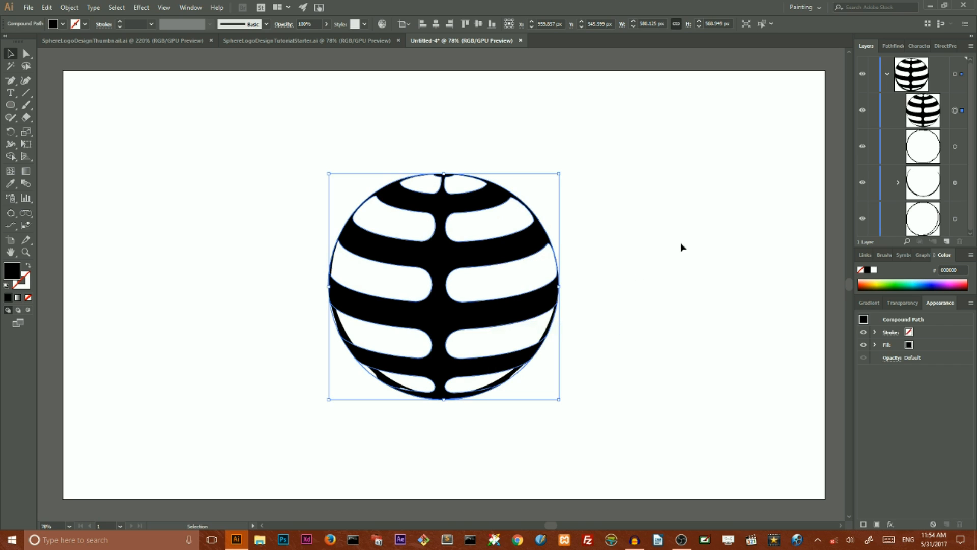
Step: Delete the unpainted circle path directly beneath the front bands in the layer stack
click(685, 184)
click(955, 110)
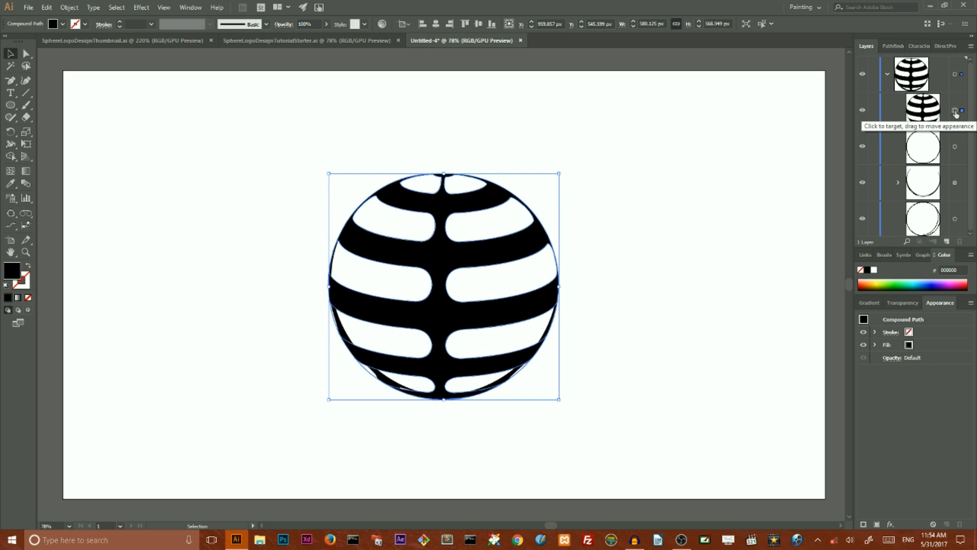
click(954, 147)
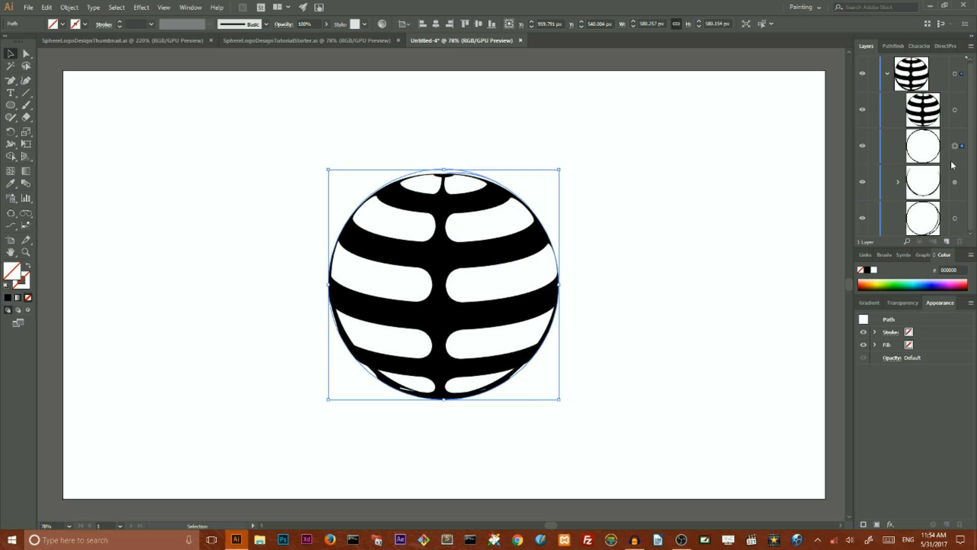
key(Delete)
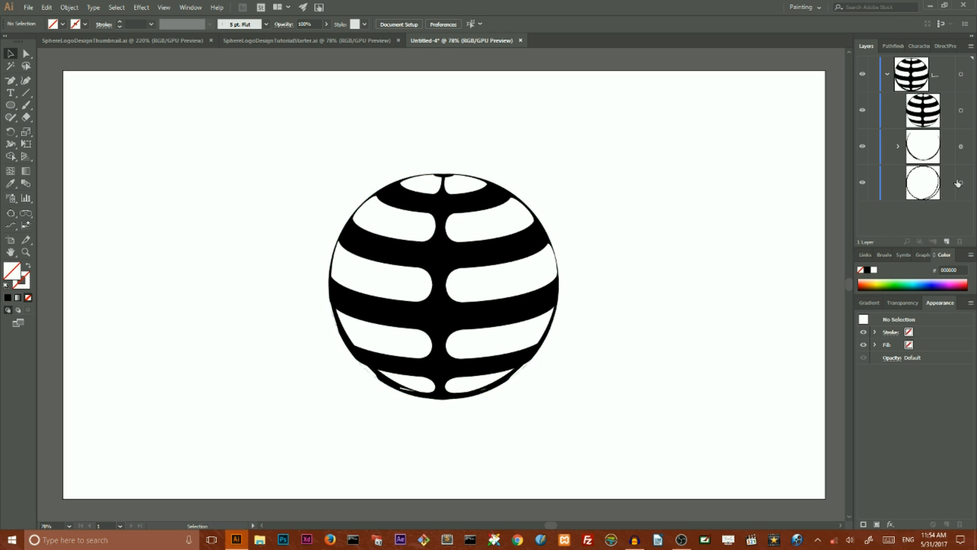
Step: Take the back rim shape out of its nested group and check each of the three remaining paths
click(899, 146)
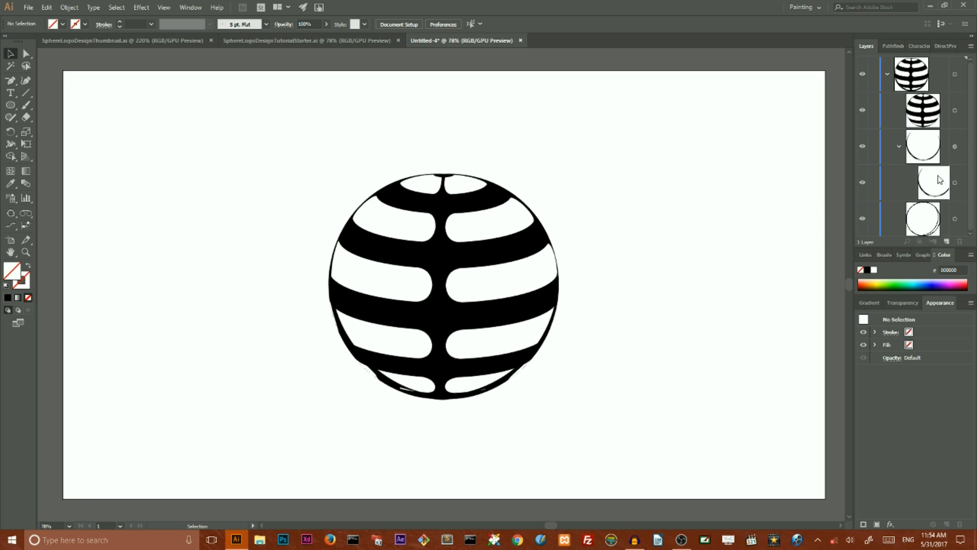
click(942, 145)
drag(942, 145, 942, 135)
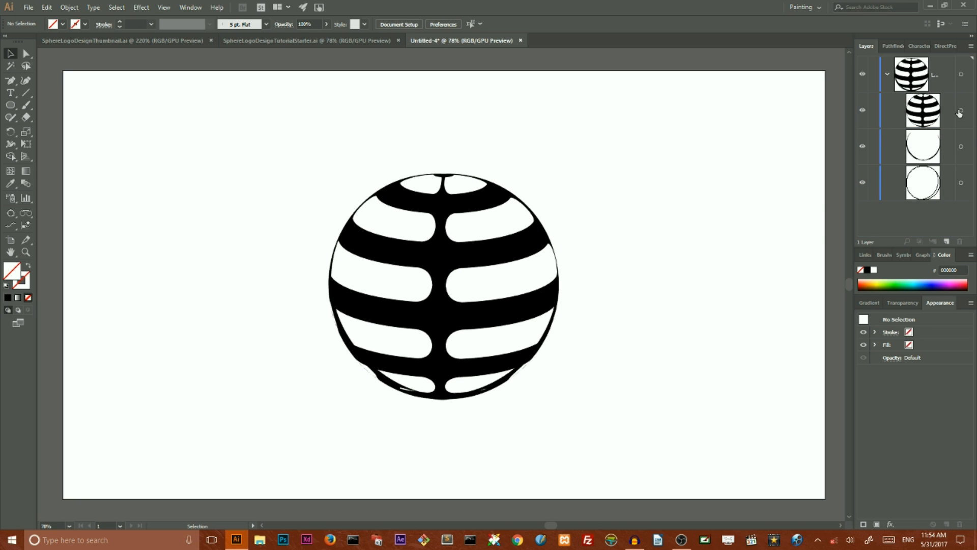
click(960, 111)
click(961, 146)
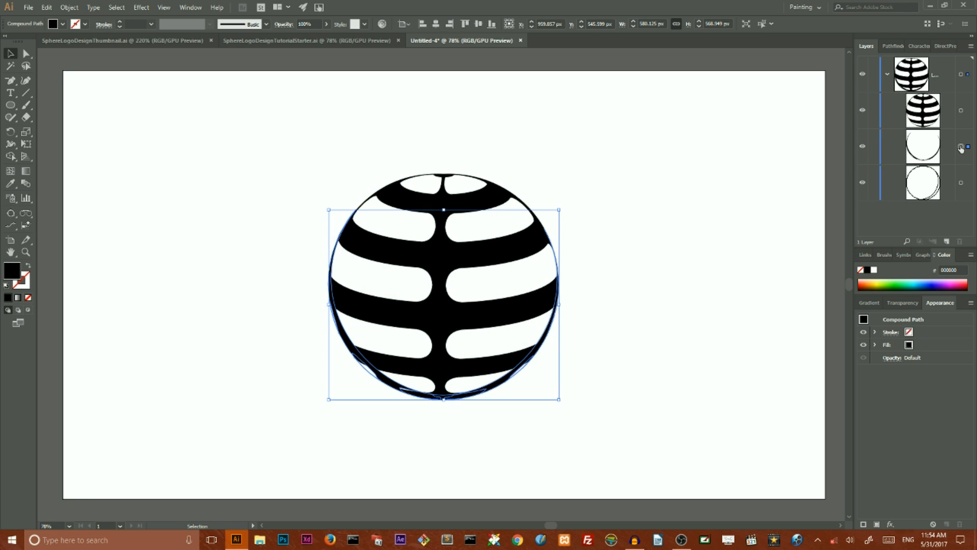
click(961, 183)
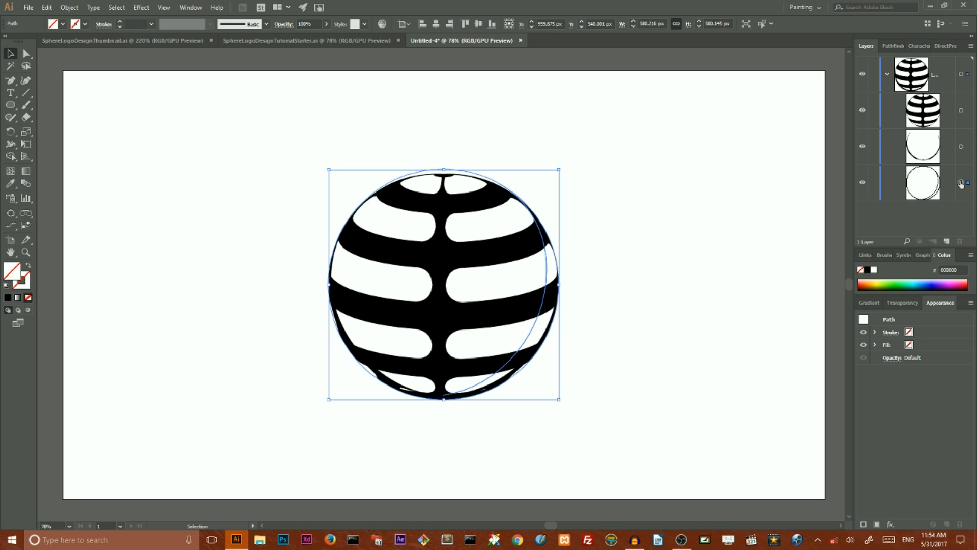
Step: Select the front bands compound path and open the Illuminate Styles graphic style library
click(961, 111)
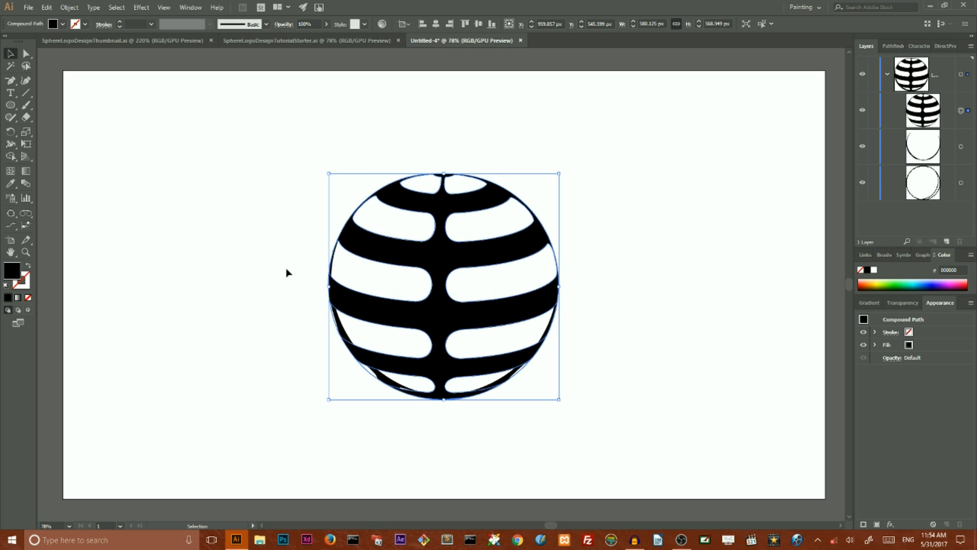
click(918, 255)
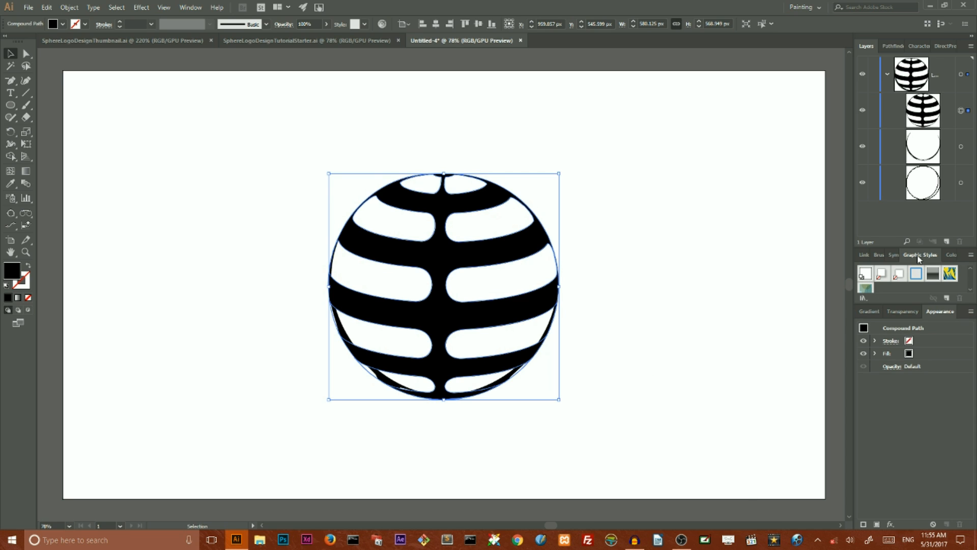
click(189, 6)
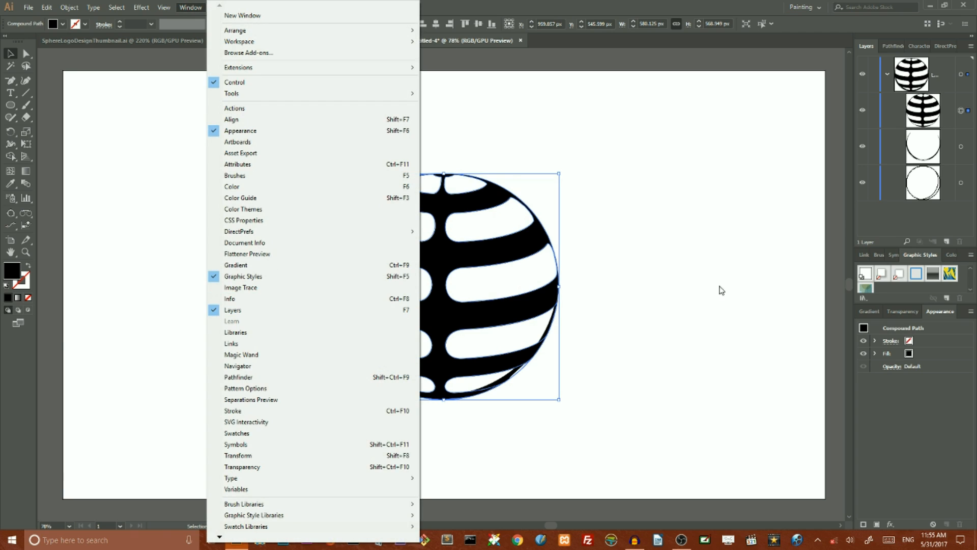
click(919, 256)
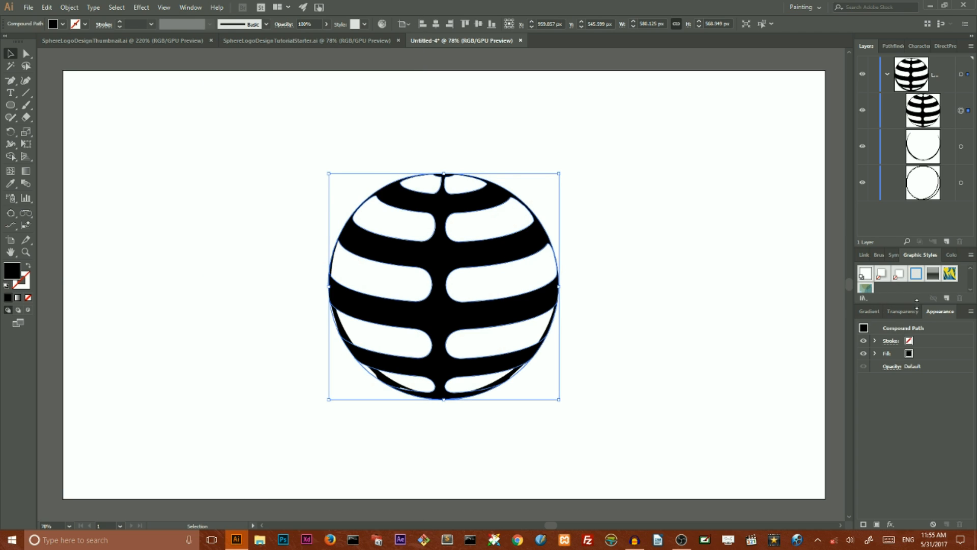
double_click(929, 312)
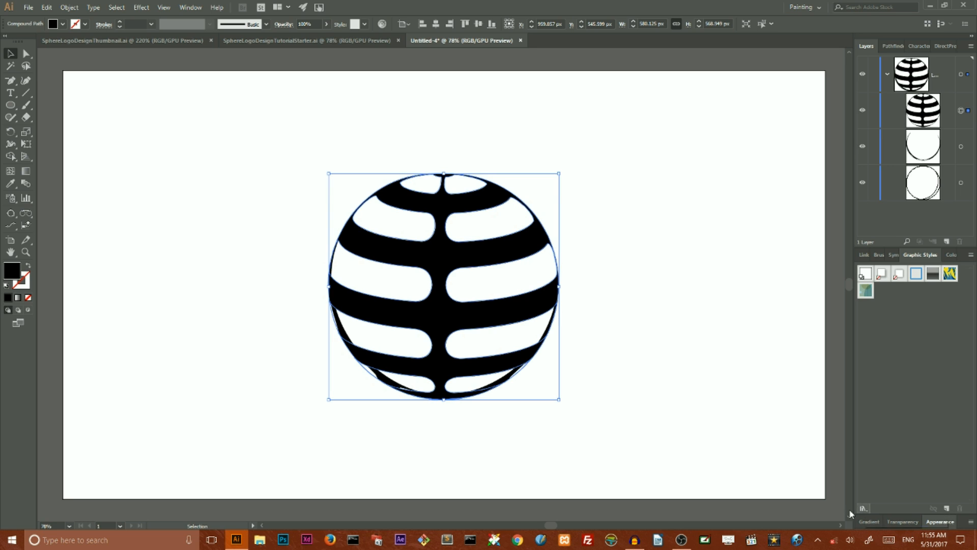
key(super+plus)
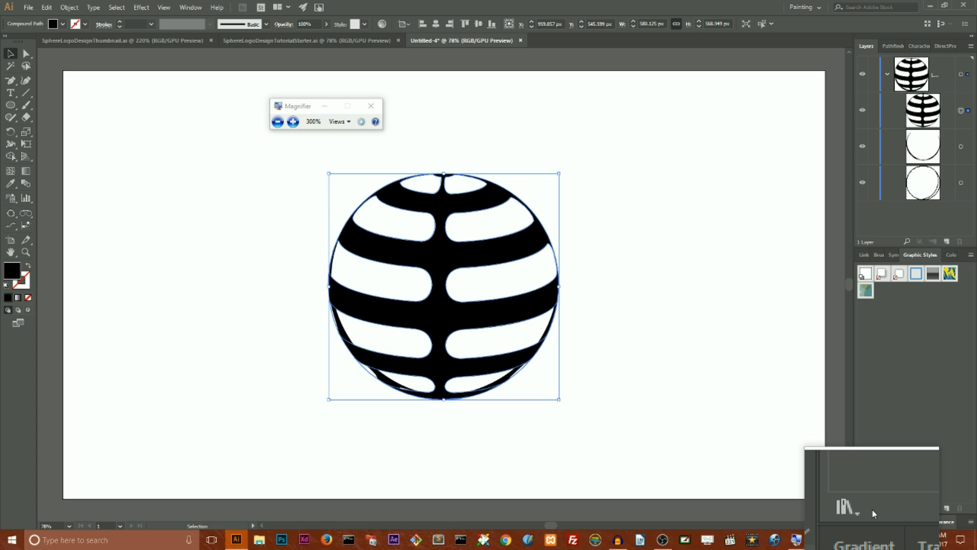
key(super+Escape)
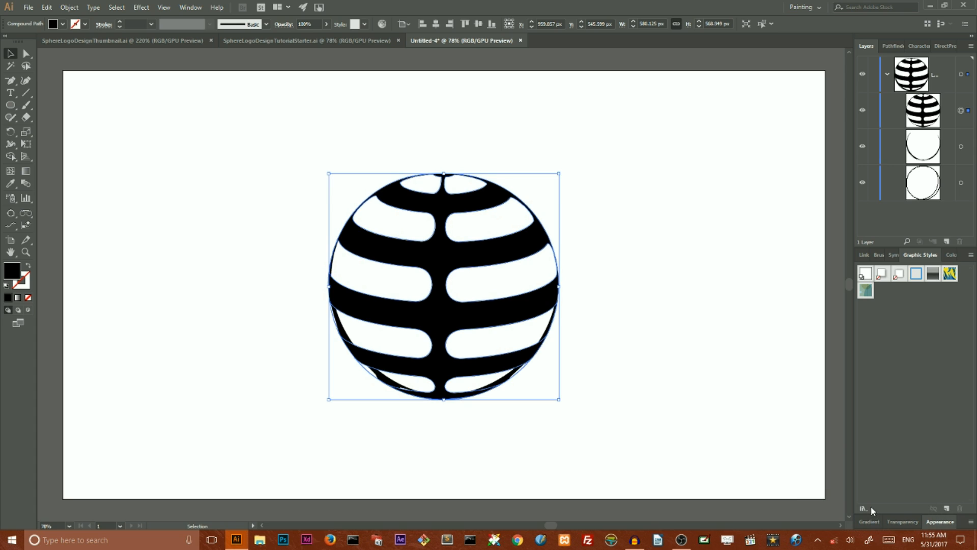
click(864, 508)
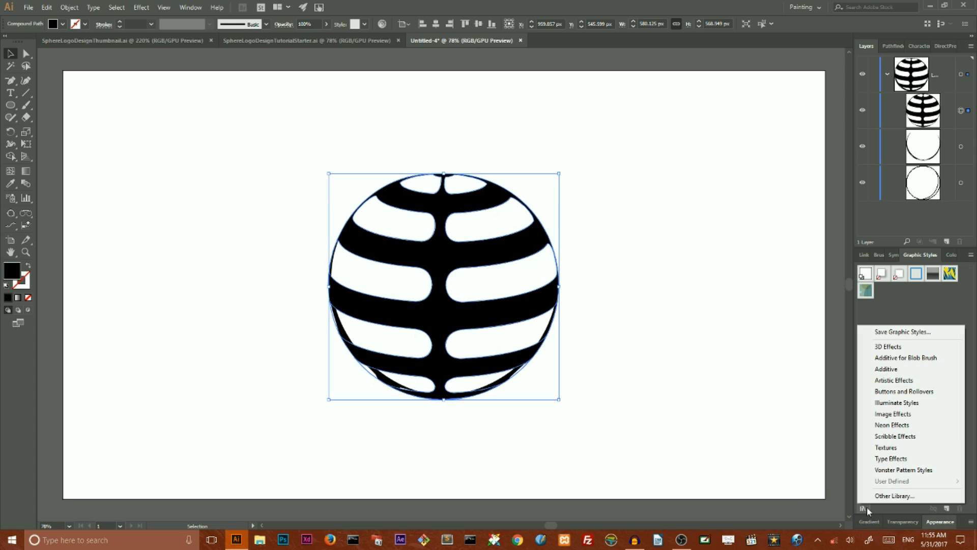
click(892, 402)
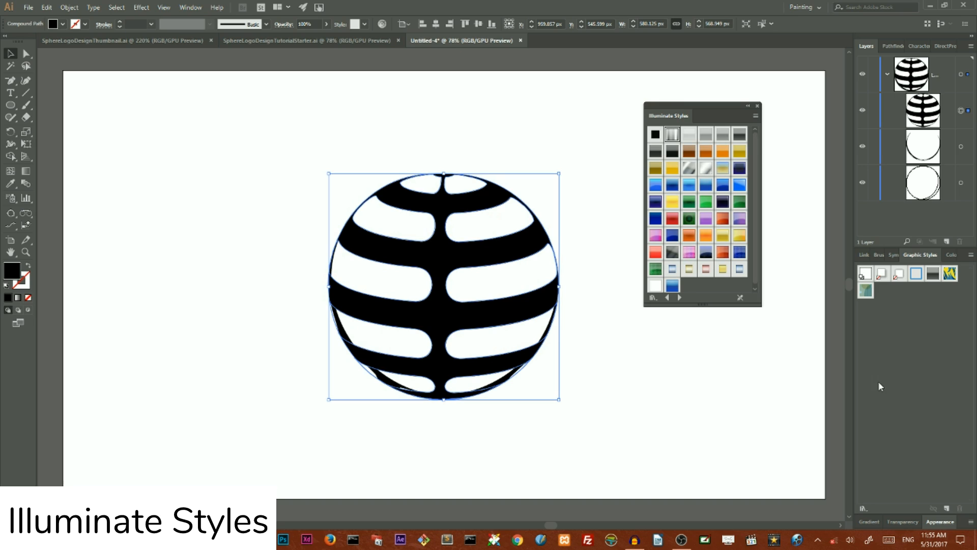
Step: Apply the silver vertical-gradient Illuminate style to the front bands and remove their stroke
click(672, 135)
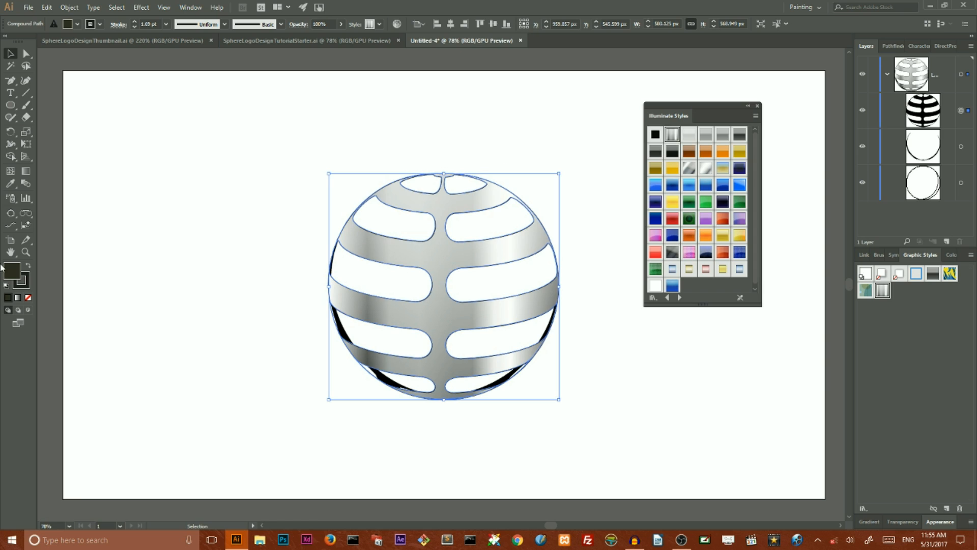
click(25, 287)
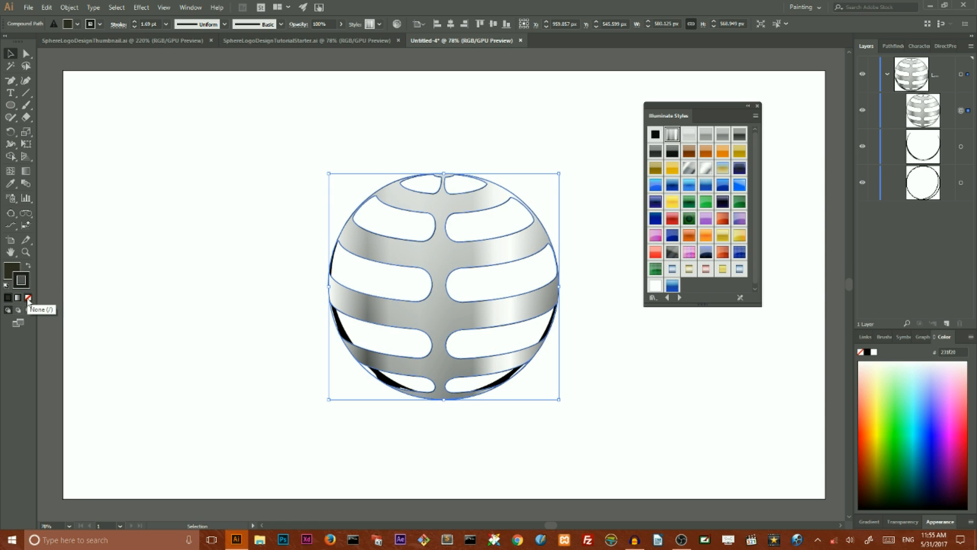
click(28, 297)
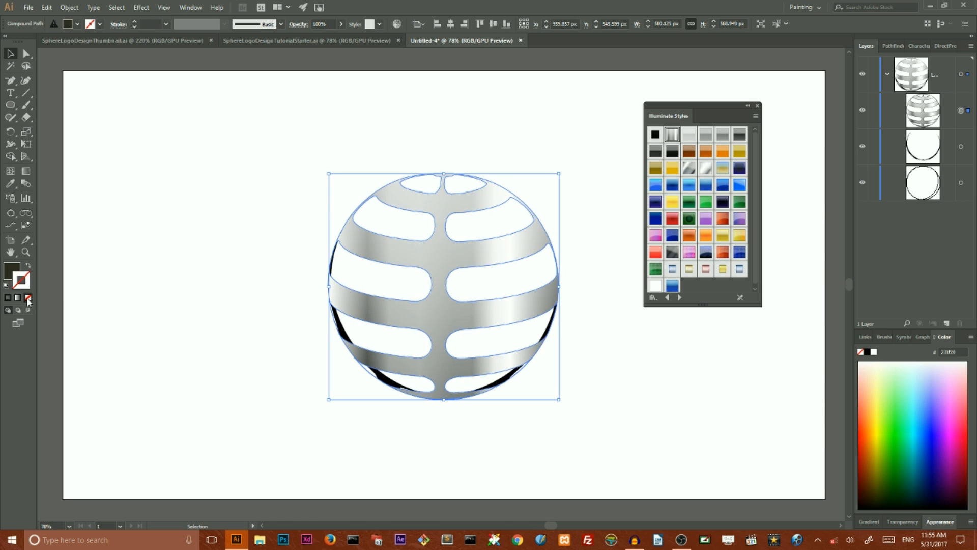
click(13, 272)
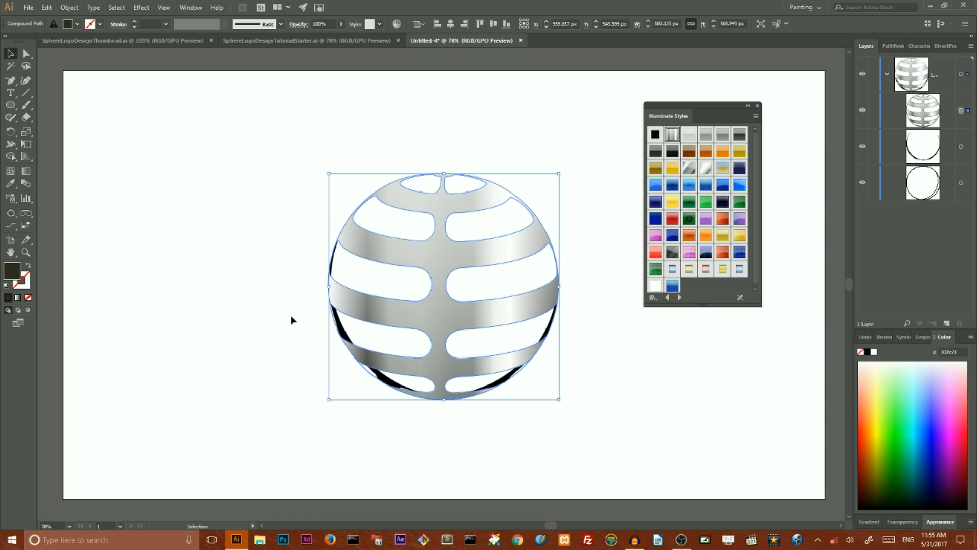
Step: Apply a gray gradient Illuminate style to the back rim shape, and recolor it with linked colors at 25% brightness
click(960, 148)
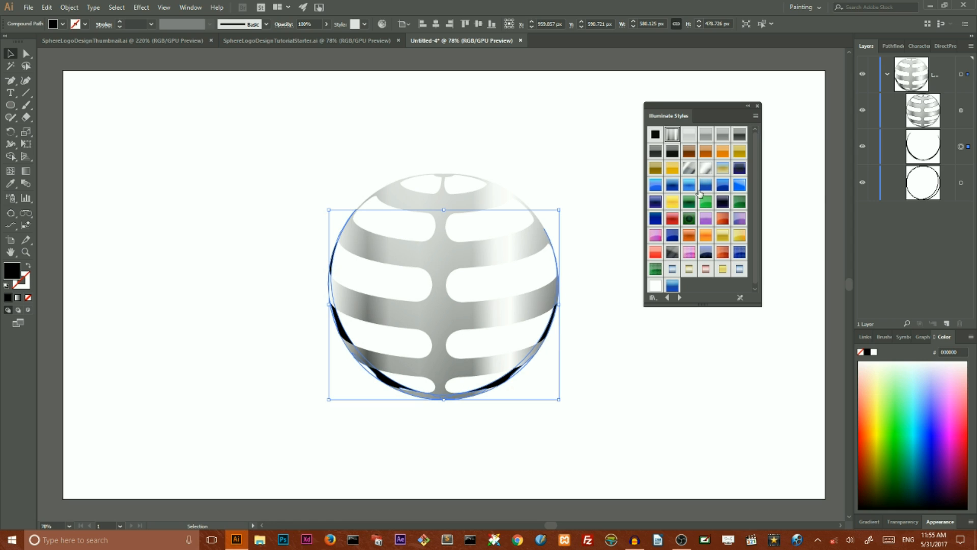
click(706, 136)
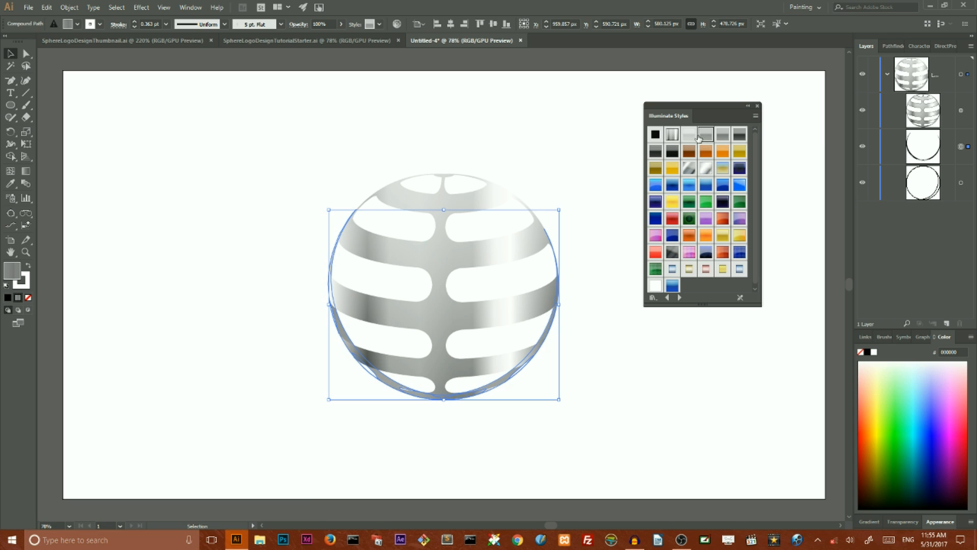
click(397, 25)
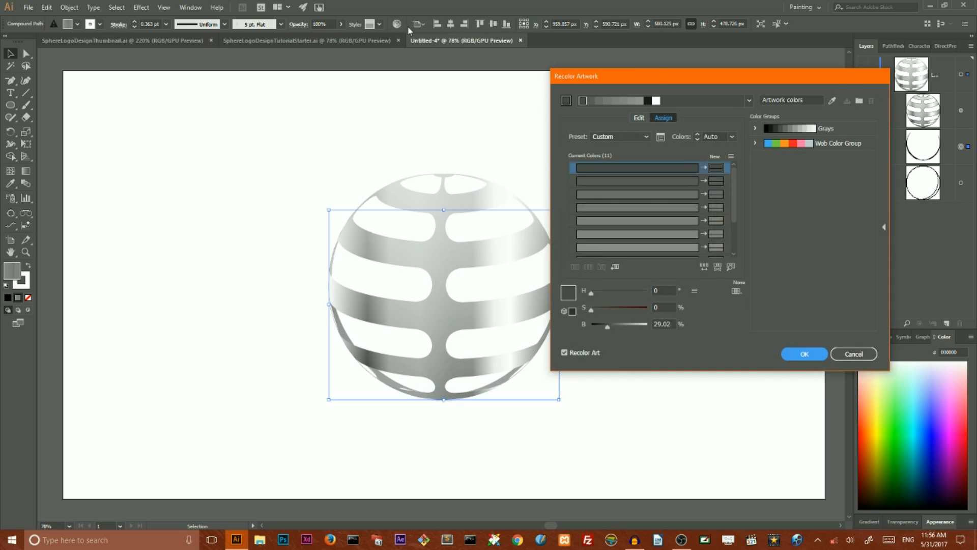
click(639, 119)
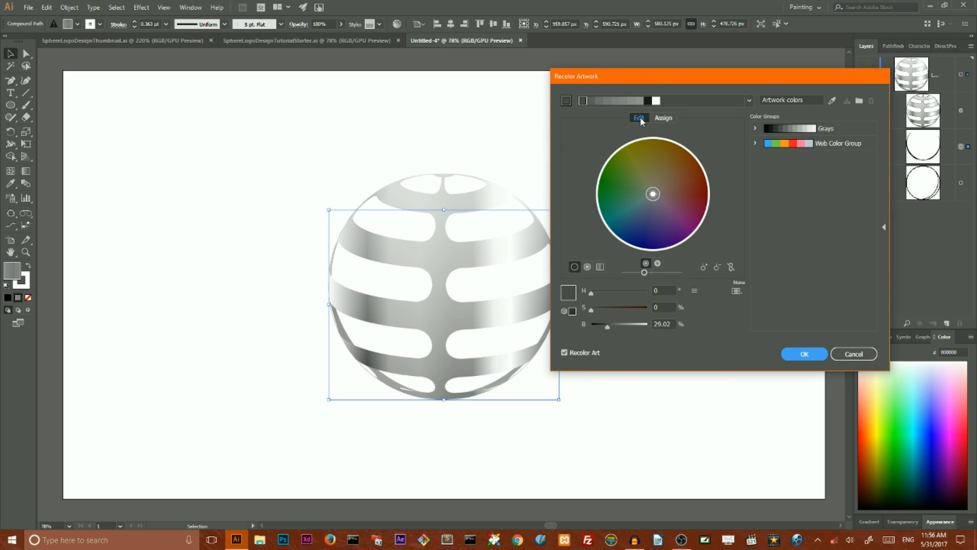
click(730, 269)
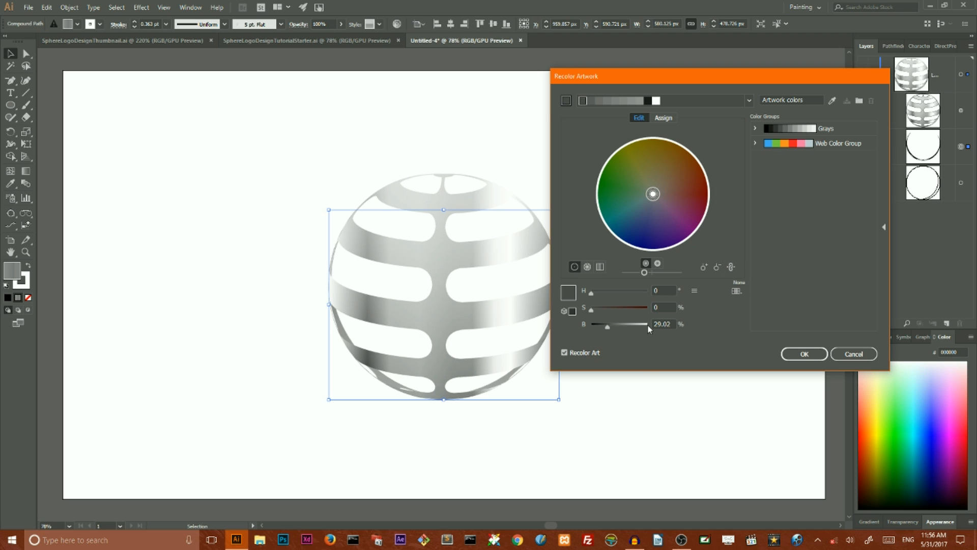
double_click(671, 324)
key(Down)
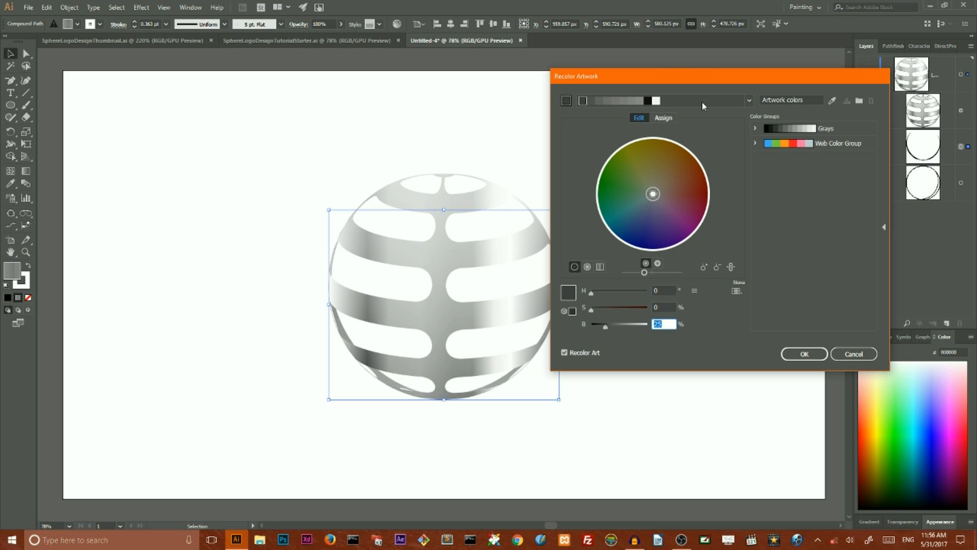
click(809, 354)
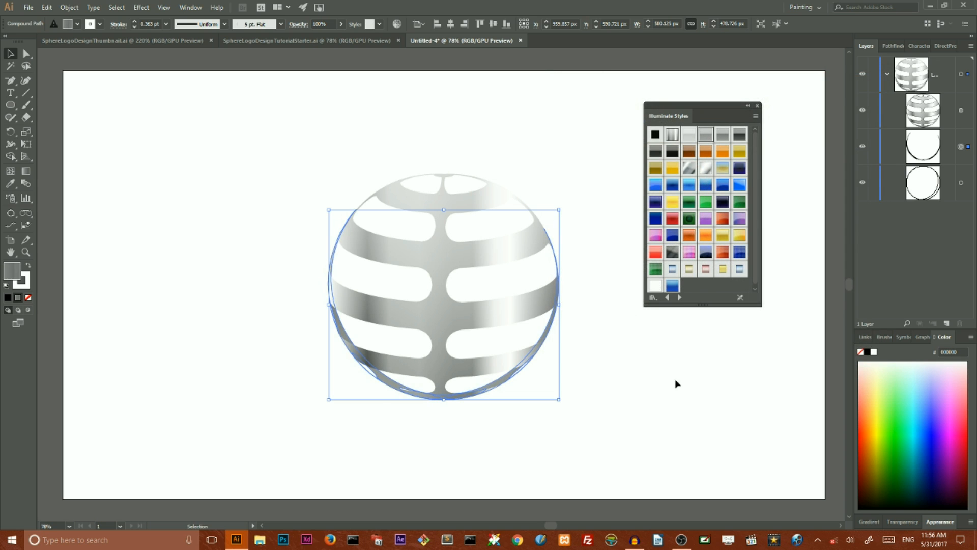
click(608, 339)
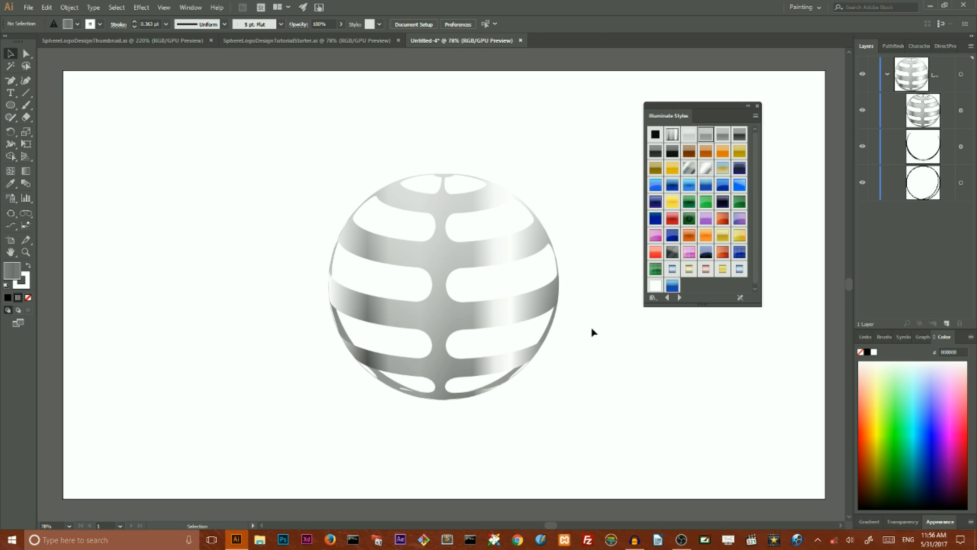
Step: Redraw the front bands' striped silver gradient fill at a slight upward tilt across the sphere, and deselect the bands
click(487, 260)
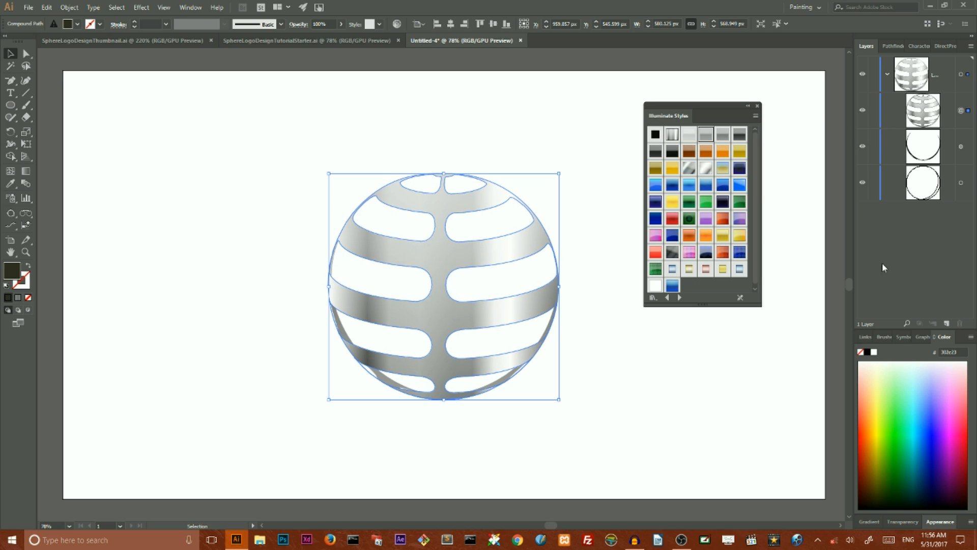
click(940, 522)
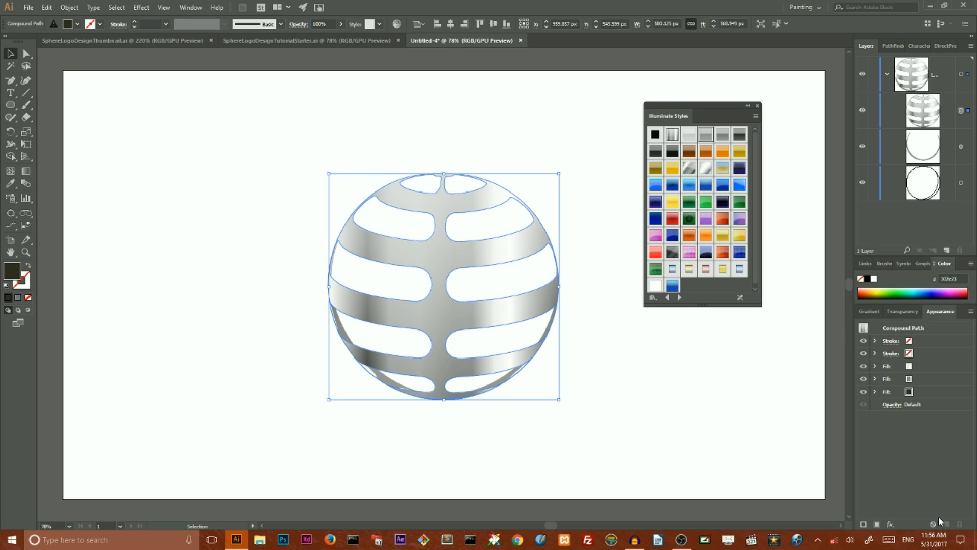
click(190, 7)
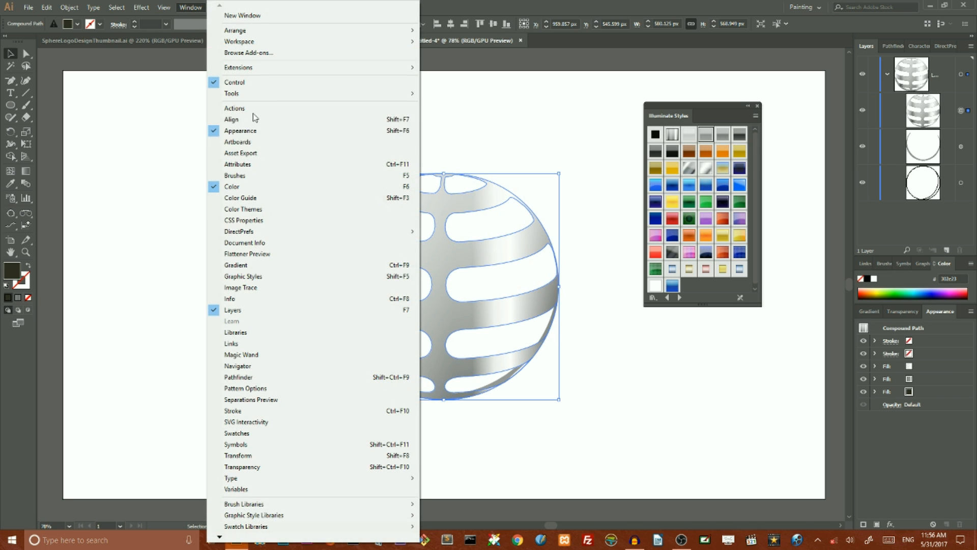
click(638, 2)
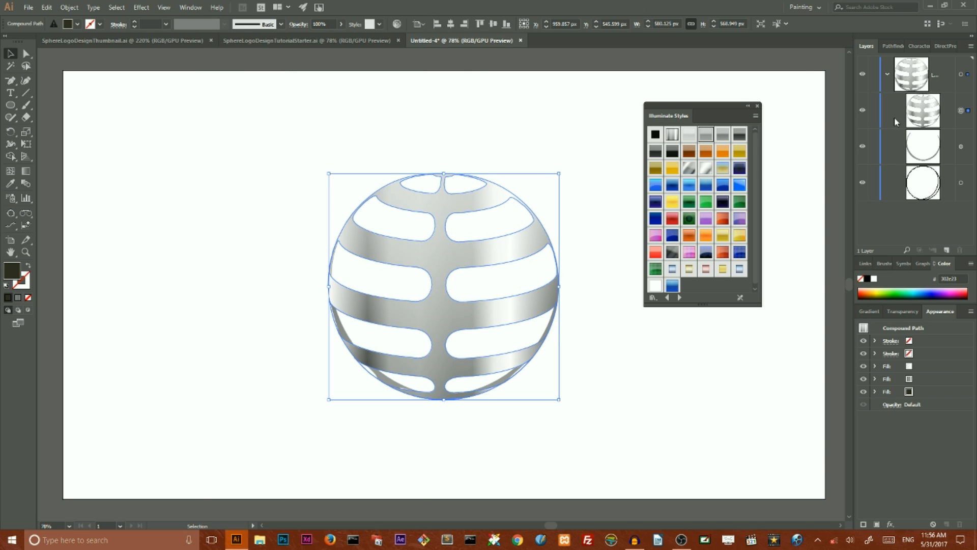
click(926, 379)
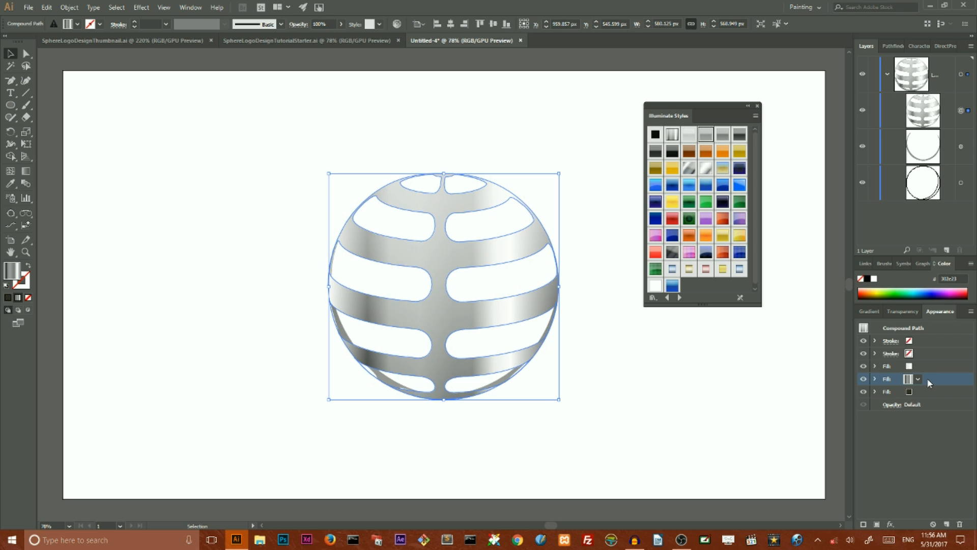
click(917, 379)
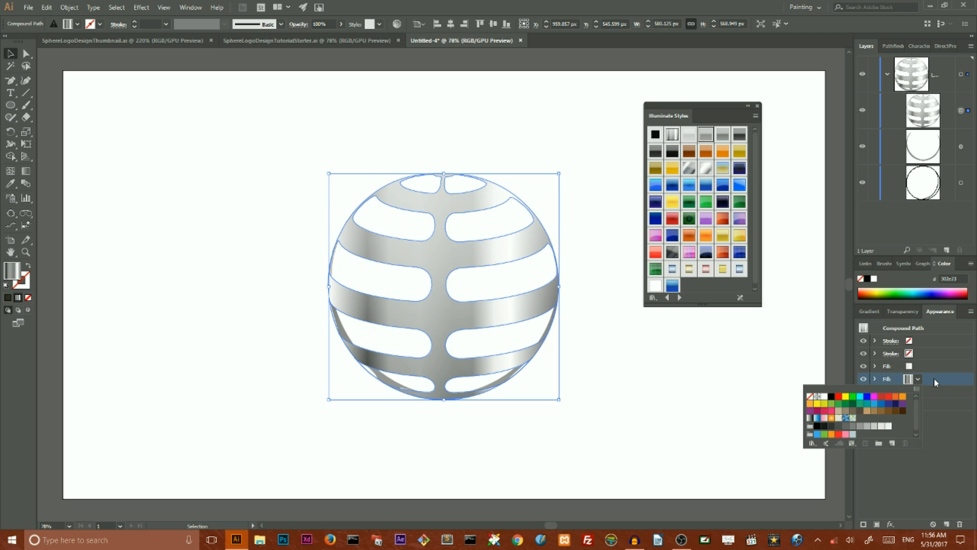
click(934, 379)
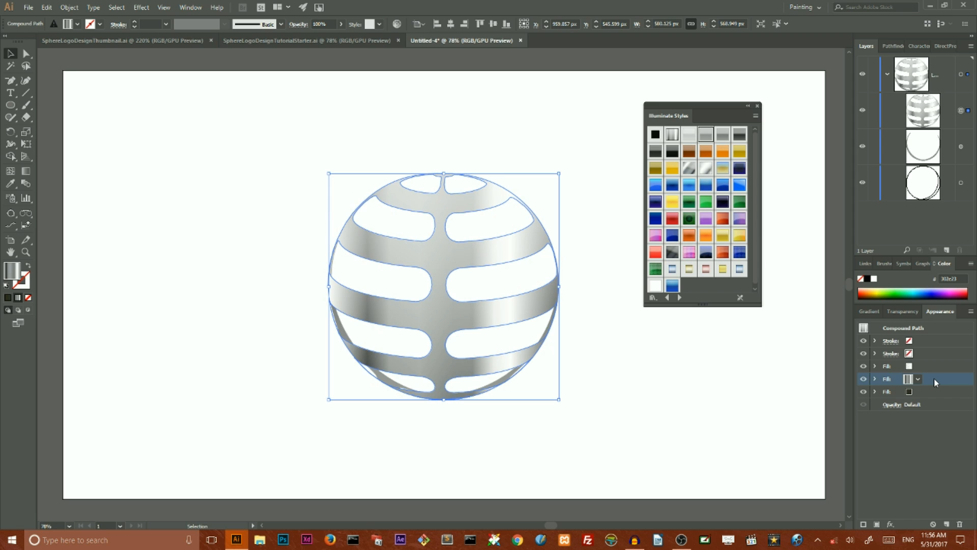
click(25, 171)
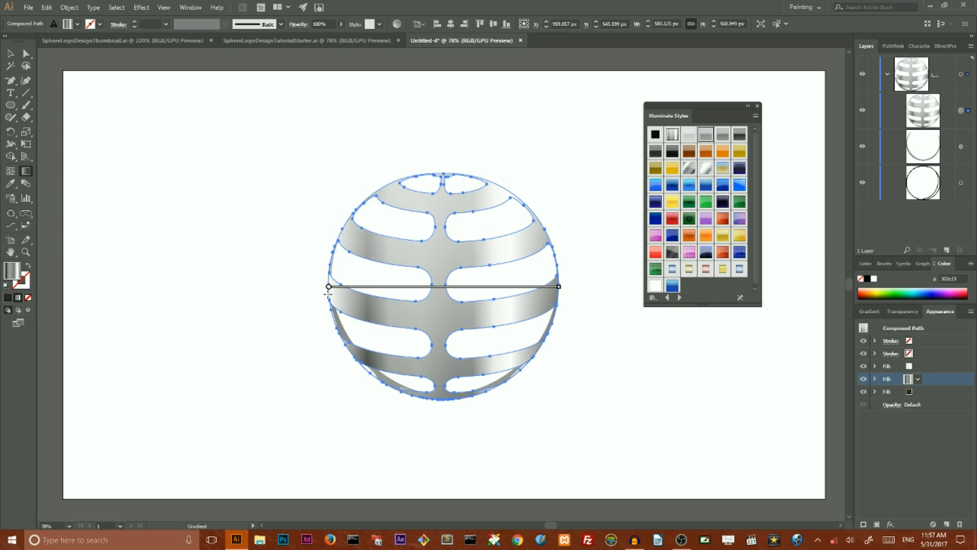
drag(326, 294, 562, 257)
drag(563, 256, 554, 249)
click(11, 54)
click(200, 175)
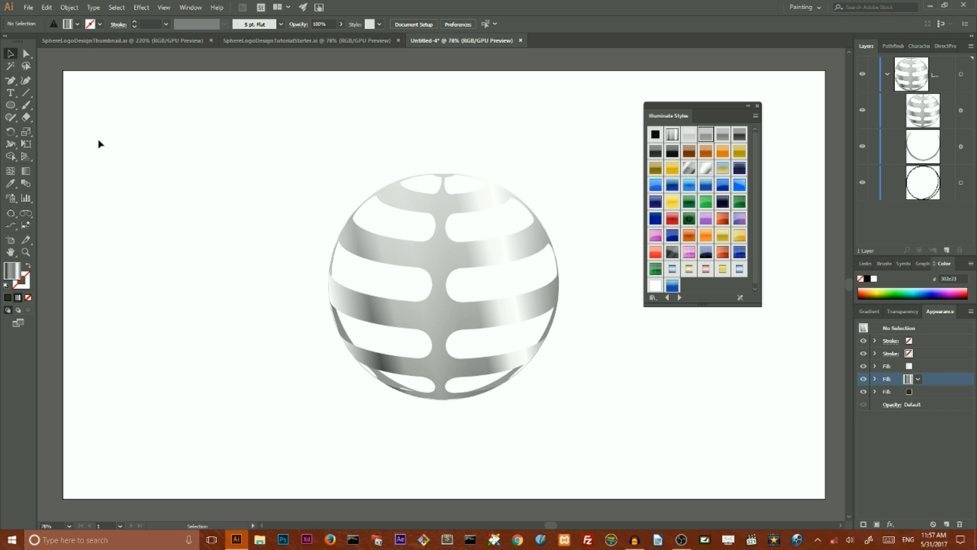
Step: Close the Illuminate Styles library and create a 500 px circle with the Ellipse tool
drag(10, 105, 35, 135)
click(757, 106)
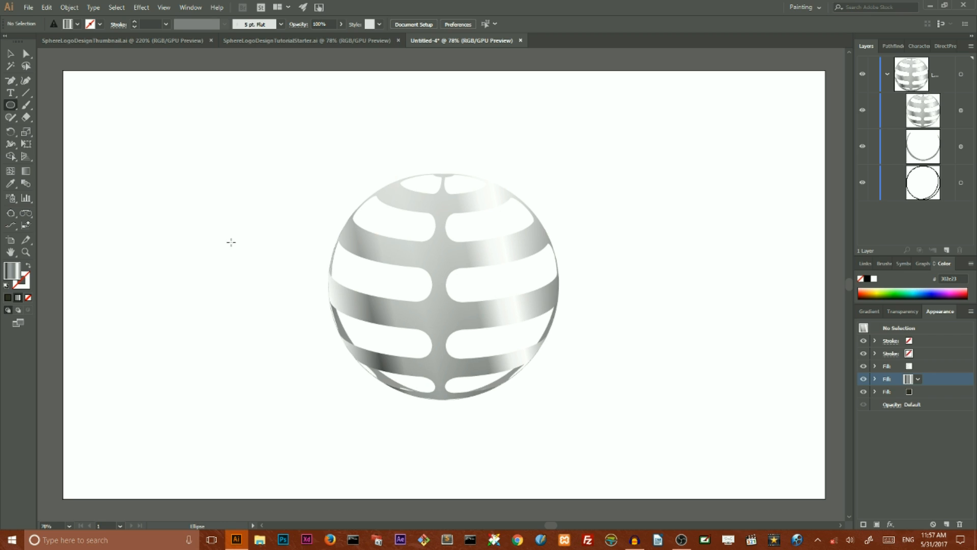
click(265, 275)
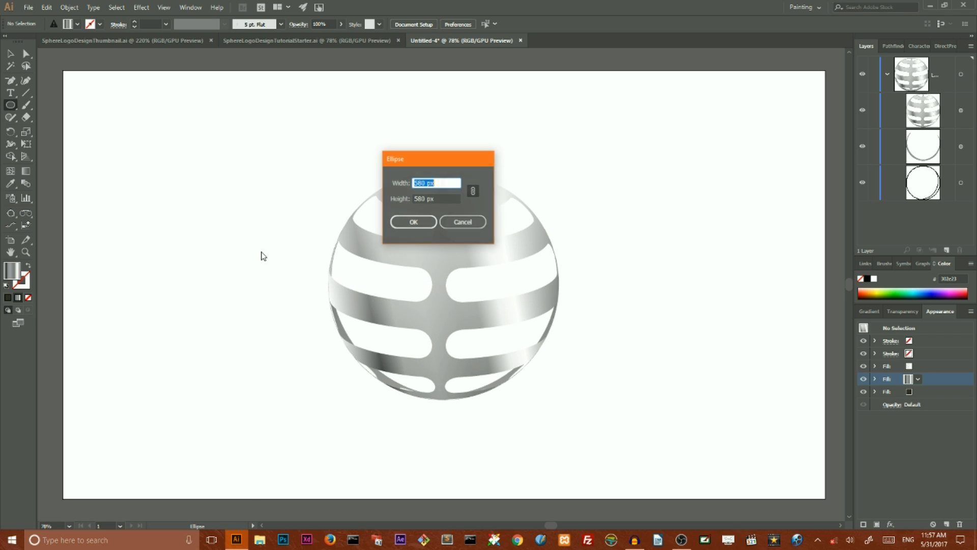
drag(431, 166, 325, 179)
click(316, 196)
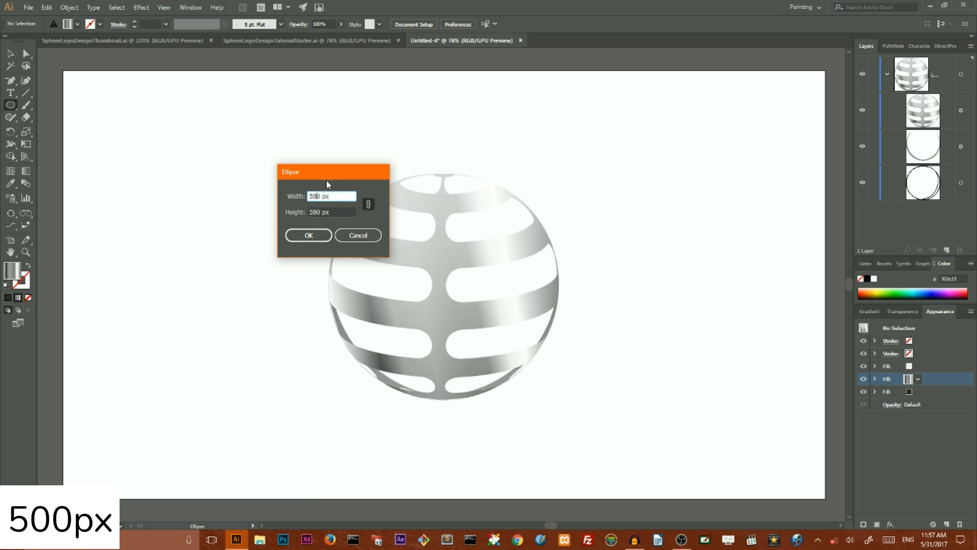
key(BackSpace)
text(0)
click(308, 235)
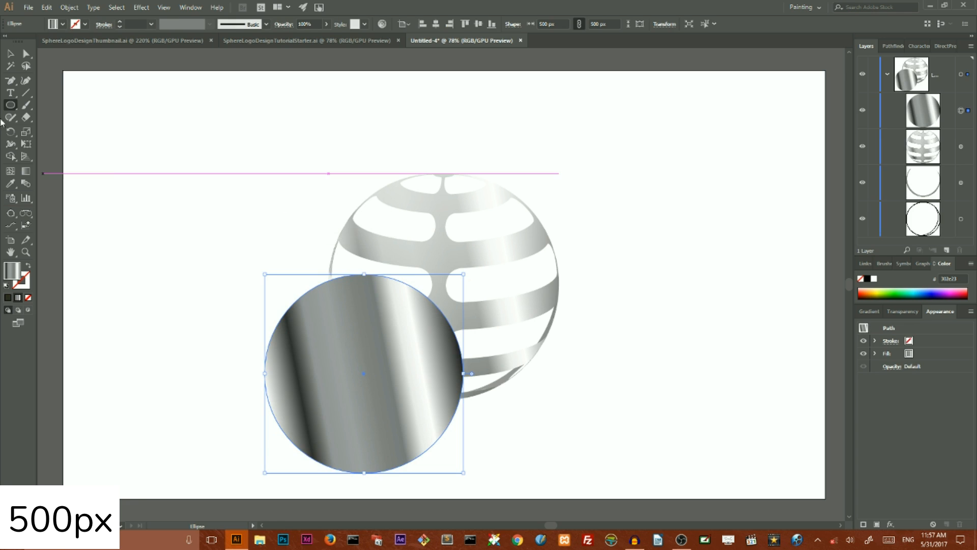
Step: Center the 500 px circle over the sphere and replace its gradient fill with a solid dark color
click(10, 55)
drag(376, 365, 456, 279)
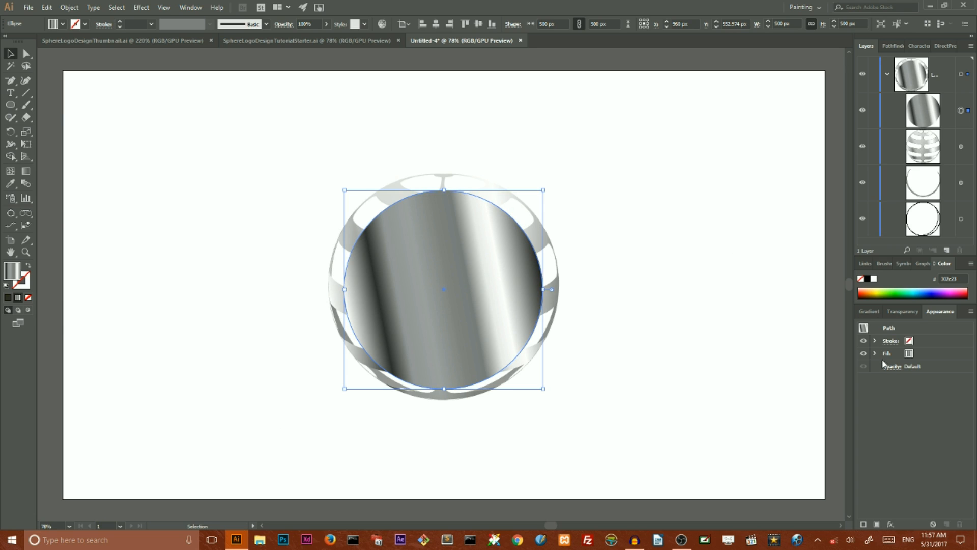
click(924, 353)
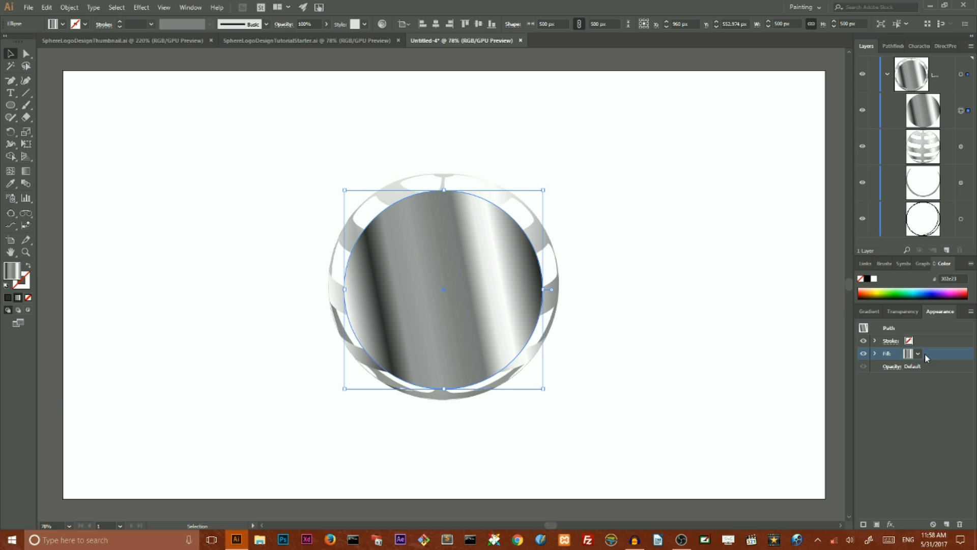
click(960, 524)
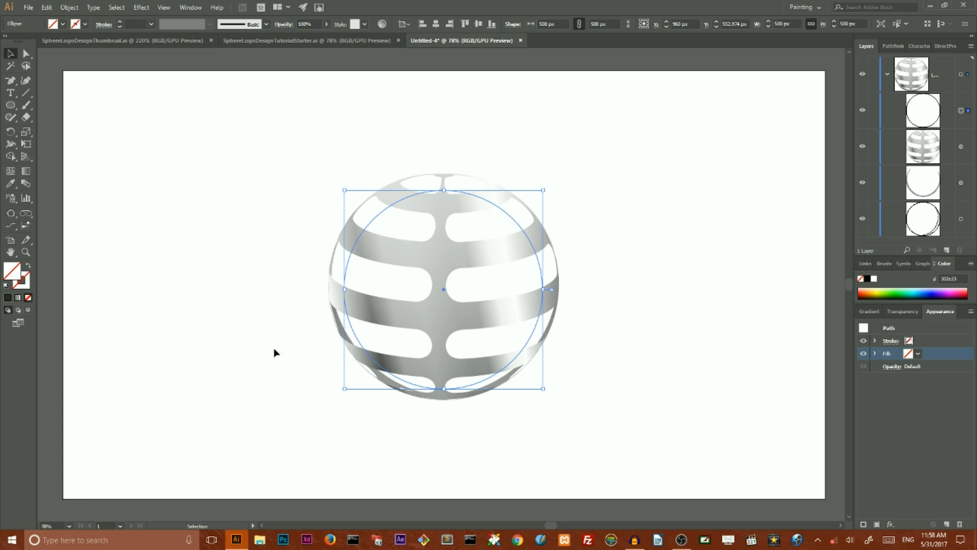
click(8, 298)
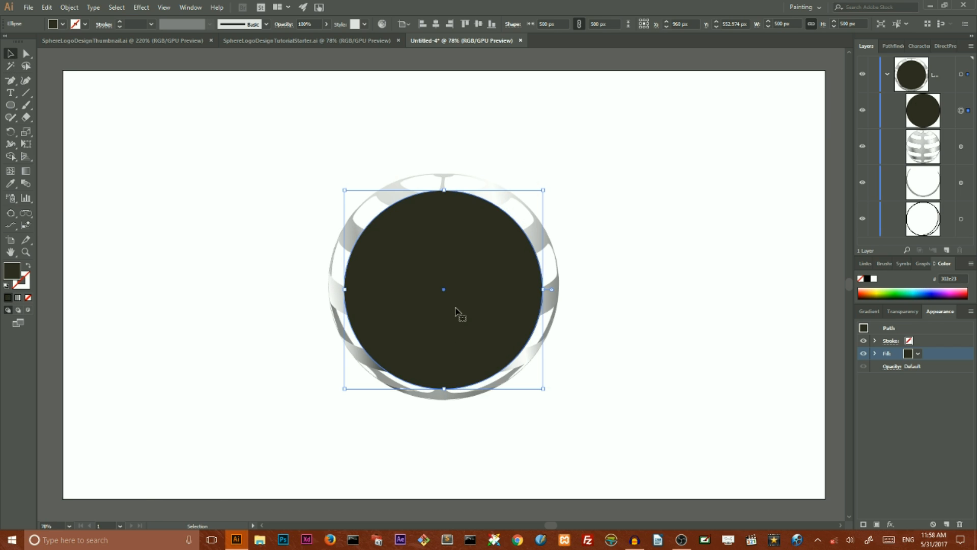
Step: Duplicate the dark circle onto the empty artboard area beside the sphere, and send the original circle to the back
drag(452, 295, 204, 211)
click(392, 255)
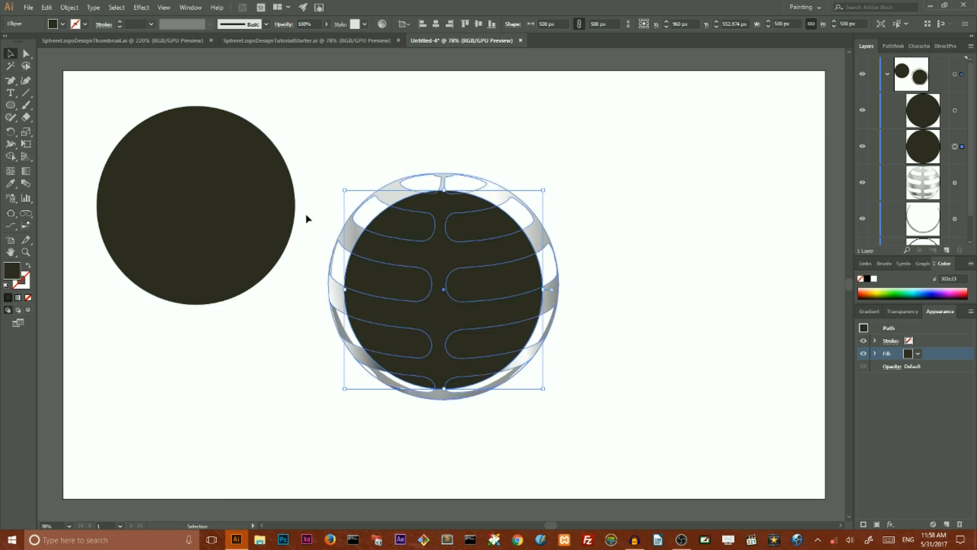
key(ctrl+shift+bracketleft)
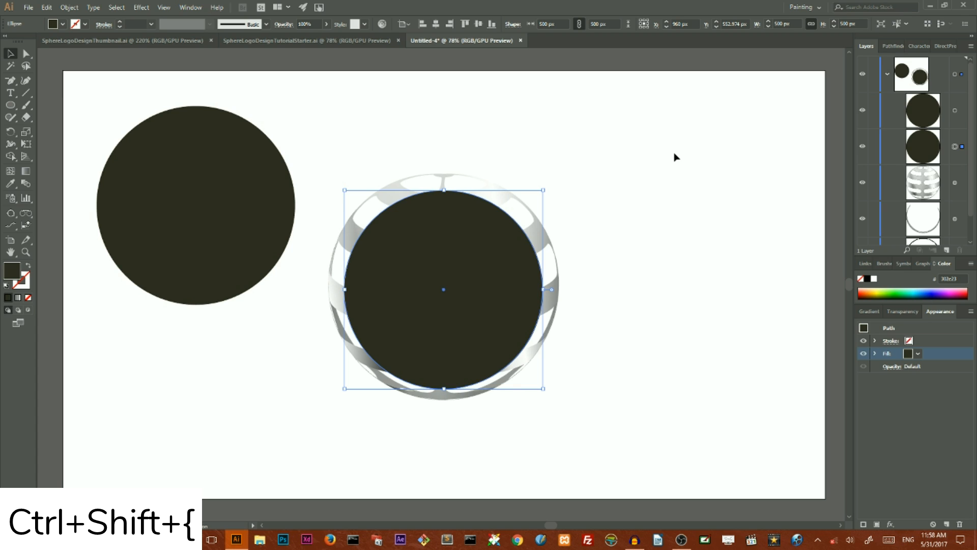
key(ctrl+shift+bracketleft)
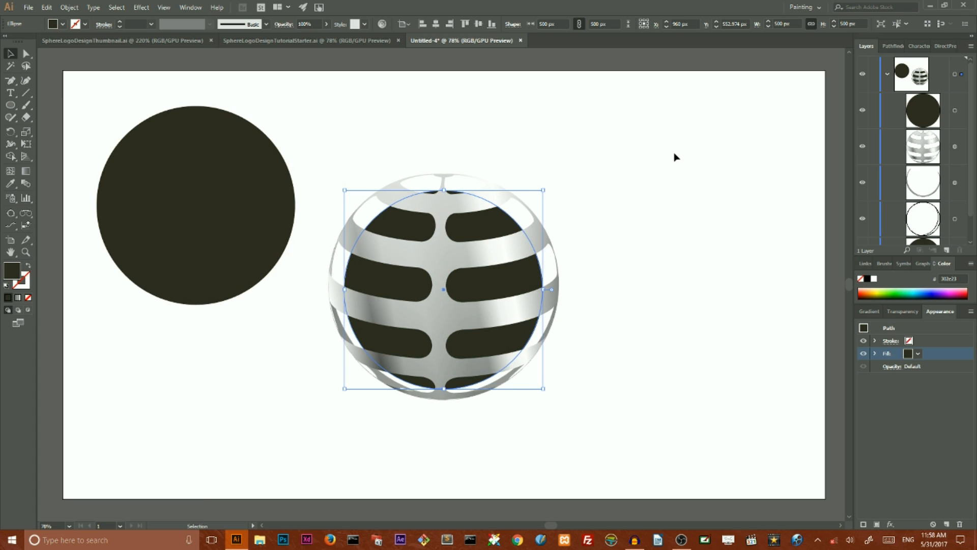
Step: Nudge the back circle up about 13 px so it sits centered inside the sphere, and deselect it
key(Up)
key(Up)
key(Up)
key(Up)
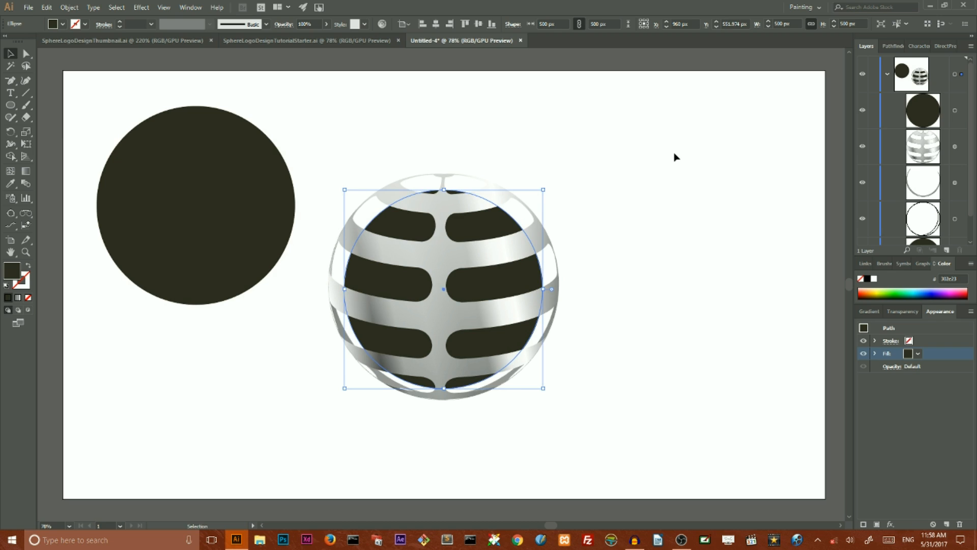
key(shift+Up)
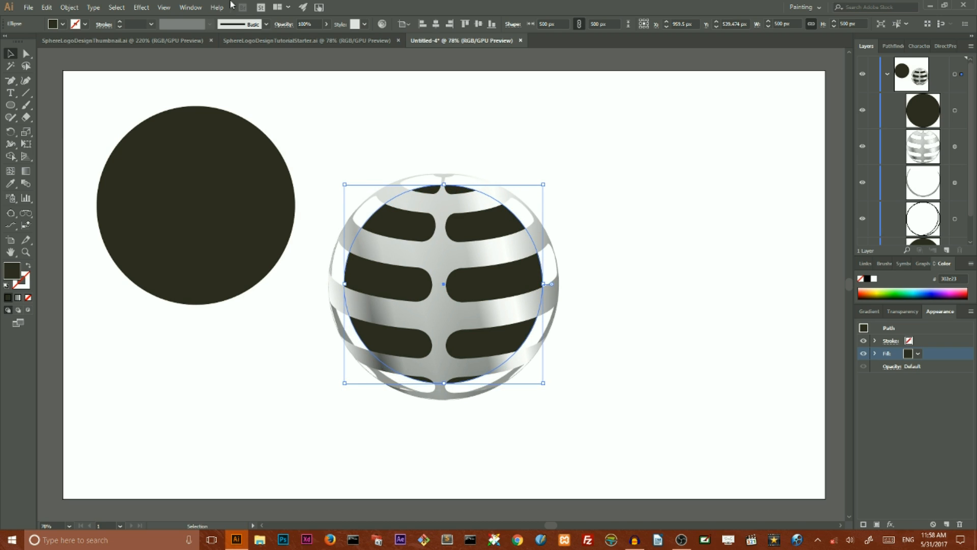
click(69, 8)
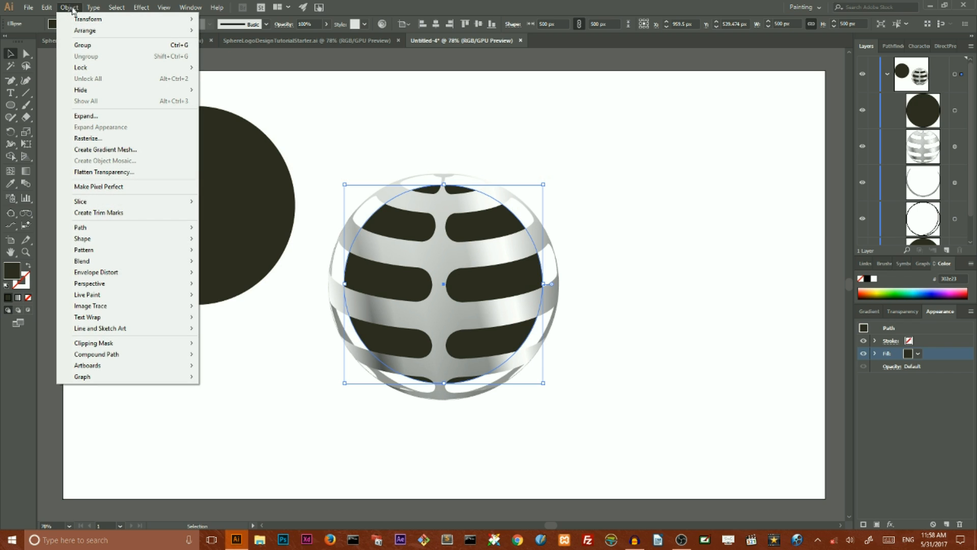
mouse_move(143, 31)
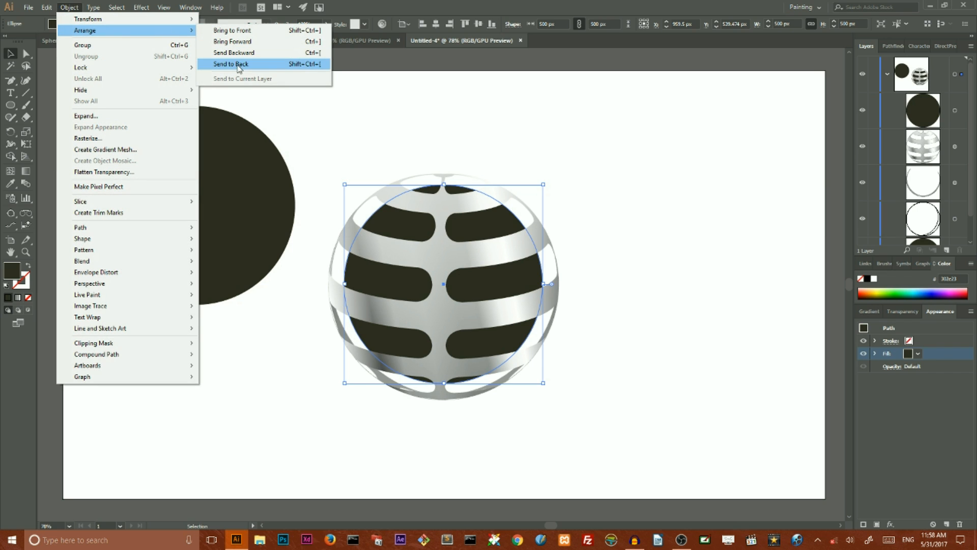
click(605, 207)
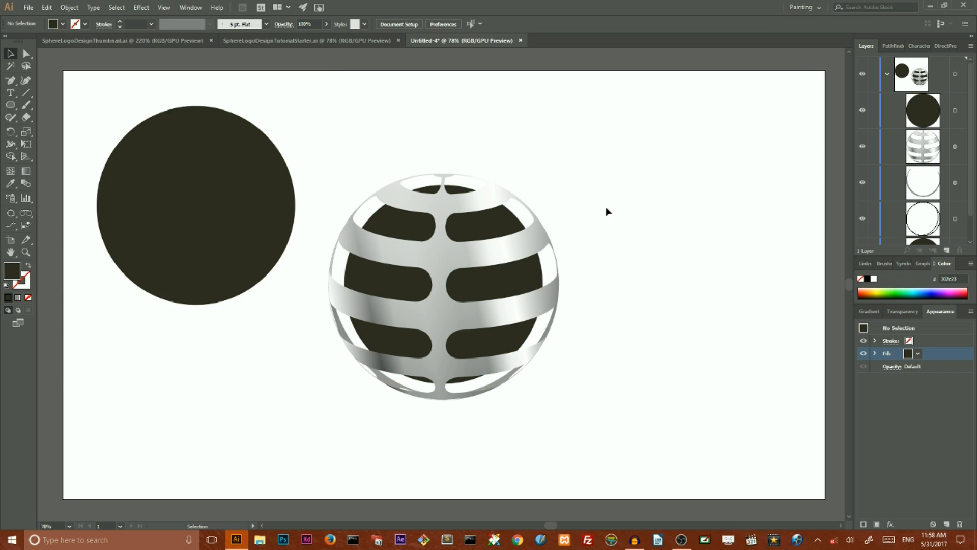
Step: Apply the Illuminate Yellow graphic style to the back circle from the Illuminate Styles library, and close the library
click(507, 286)
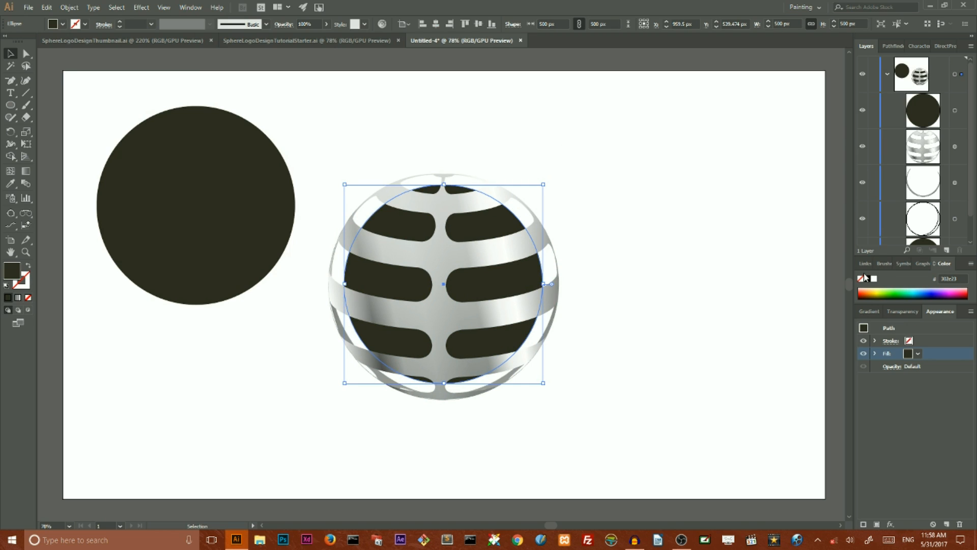
click(902, 266)
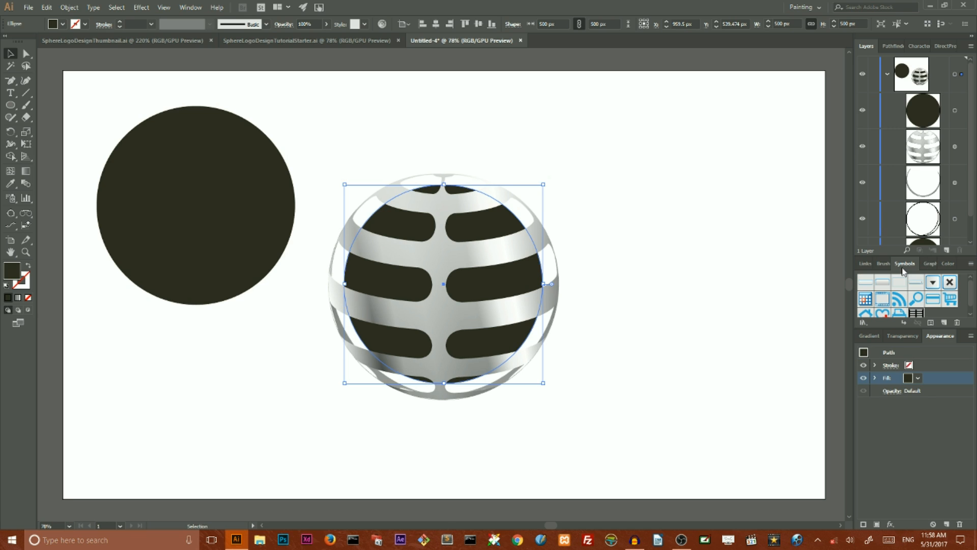
click(929, 265)
click(863, 322)
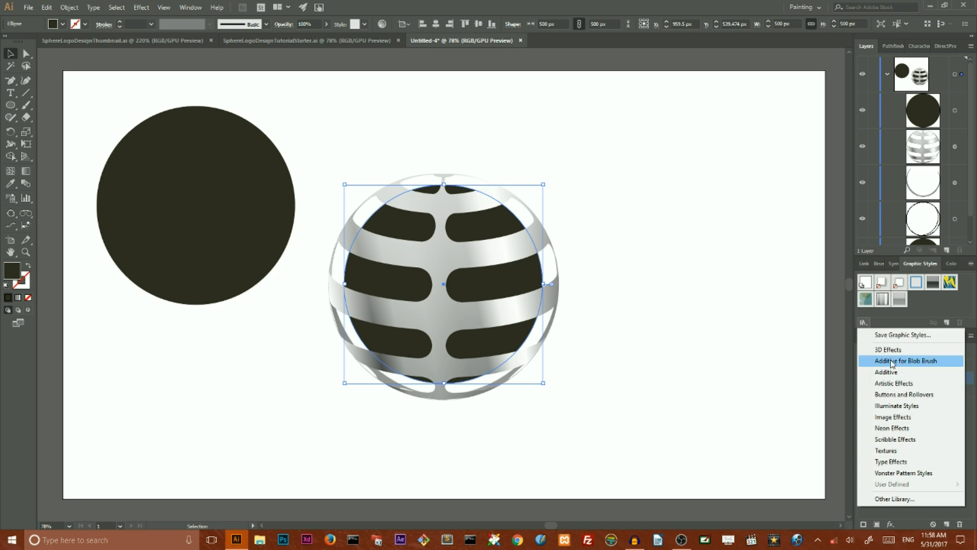
click(893, 406)
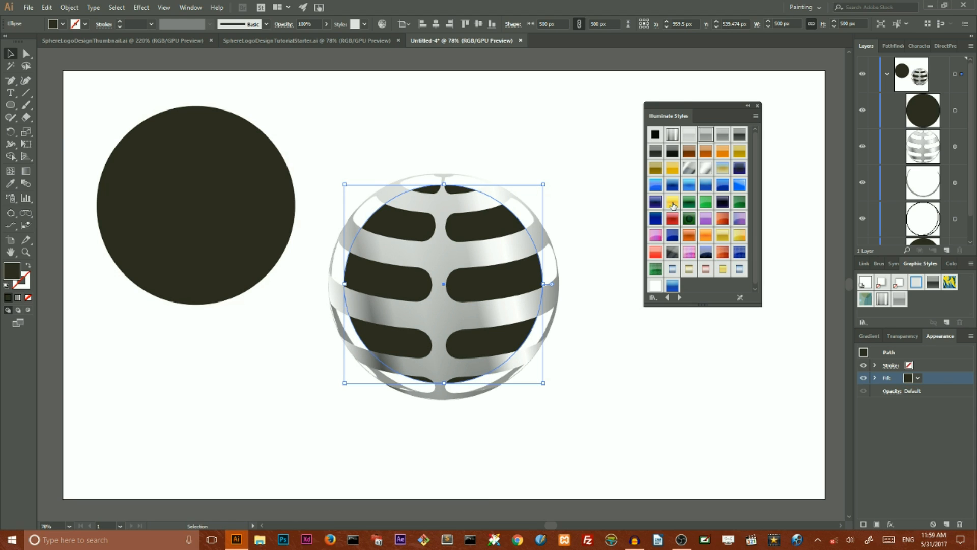
key(super+plus)
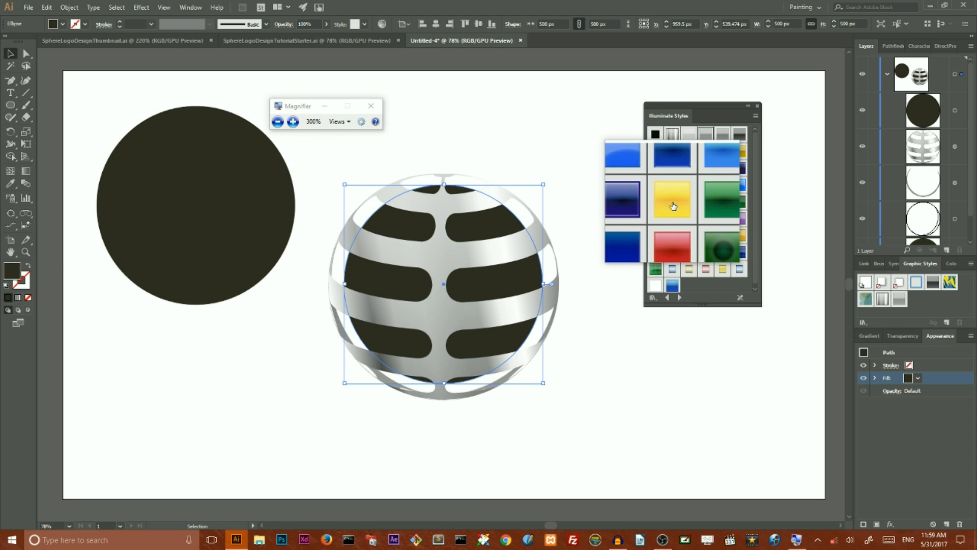
key(super+Escape)
click(672, 204)
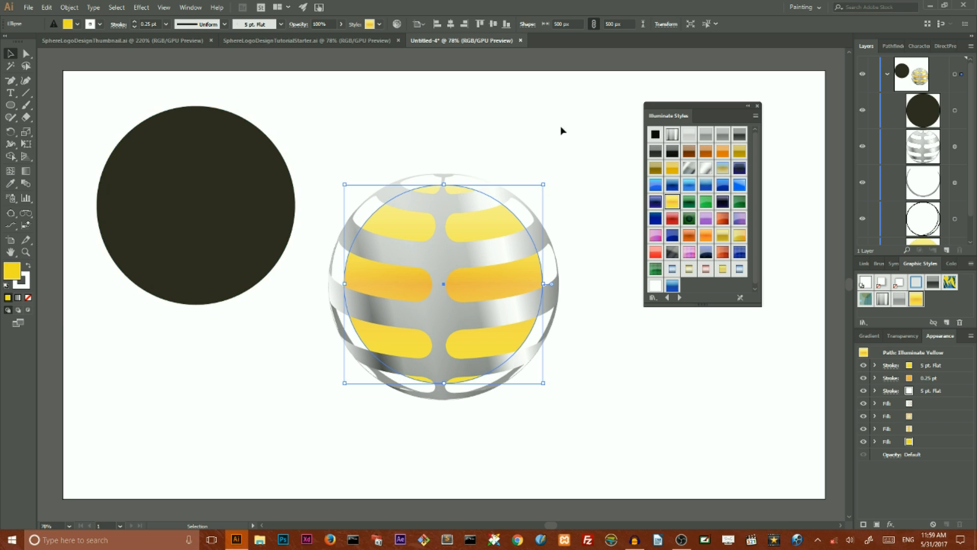
click(758, 106)
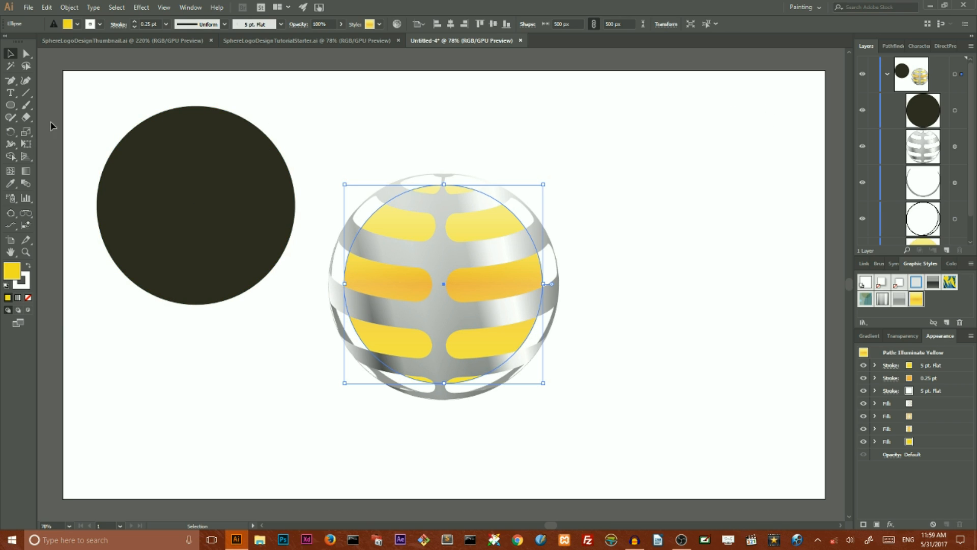
Step: Move the spare dark circle over the yellow circle and send it backward behind the front bands
drag(190, 178, 437, 259)
key(a)
key(ctrl+bracketleft)
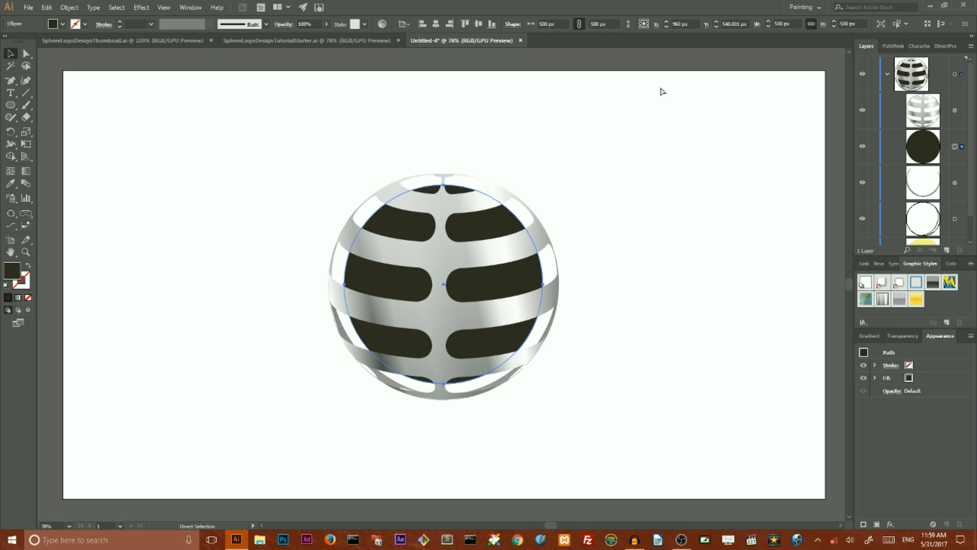
key(v)
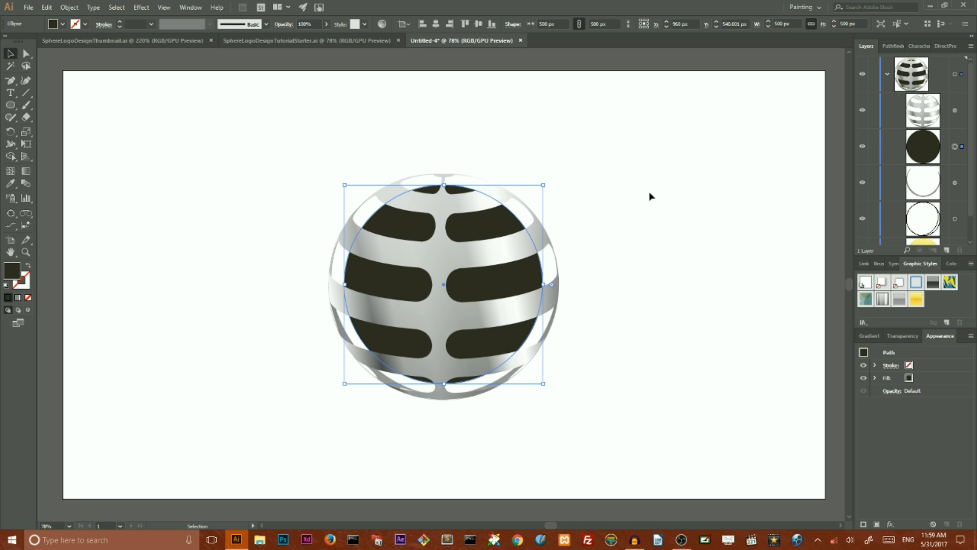
Step: Remove the leftmost anchor point of the dark circle behind the front bands to turn it into a lopsided oval
click(11, 82)
drag(11, 84, 55, 108)
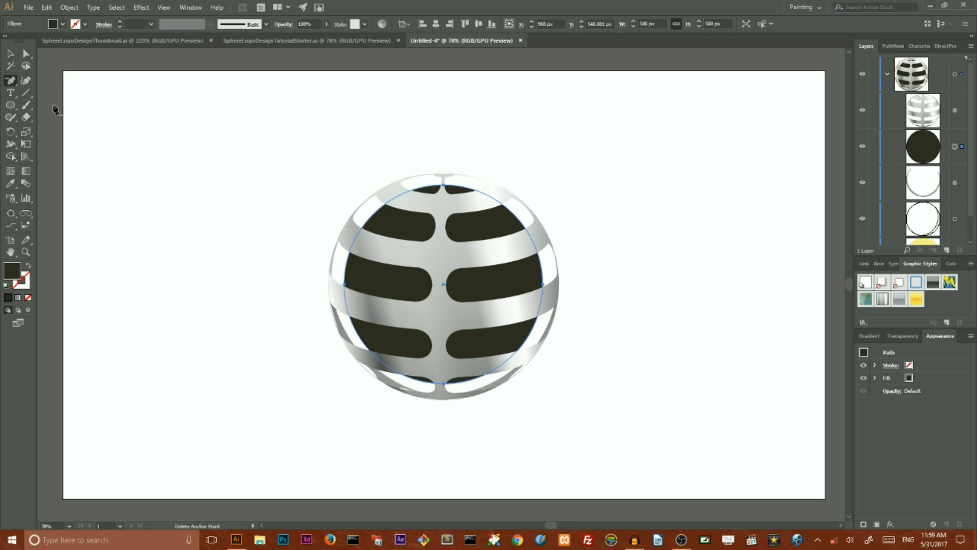
click(345, 284)
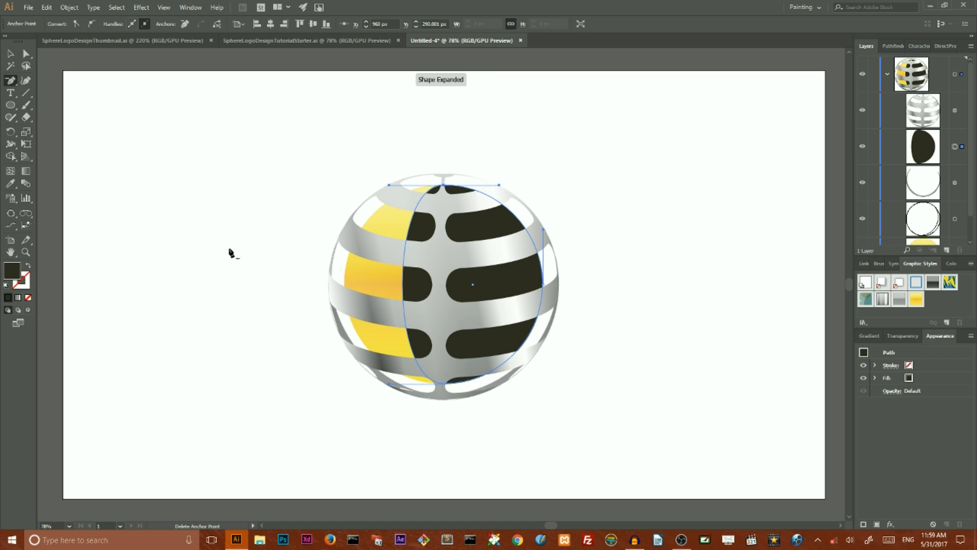
click(10, 54)
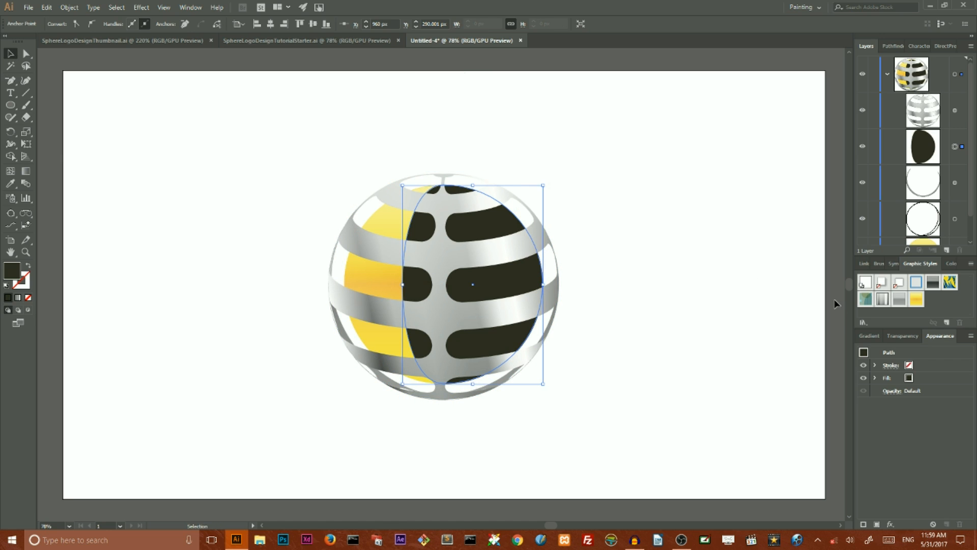
Step: Fill the dark oval with the White, Black linear gradient preset
click(869, 336)
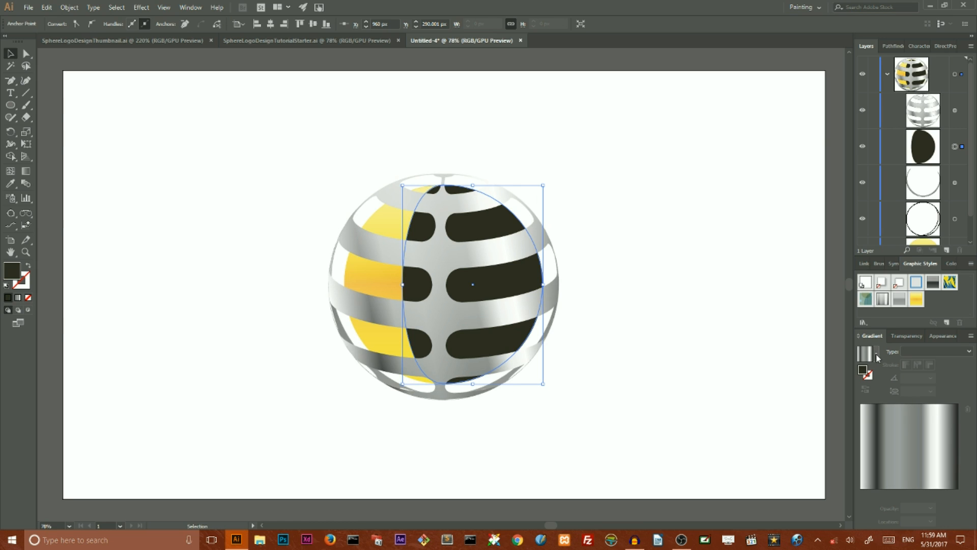
key(super+plus)
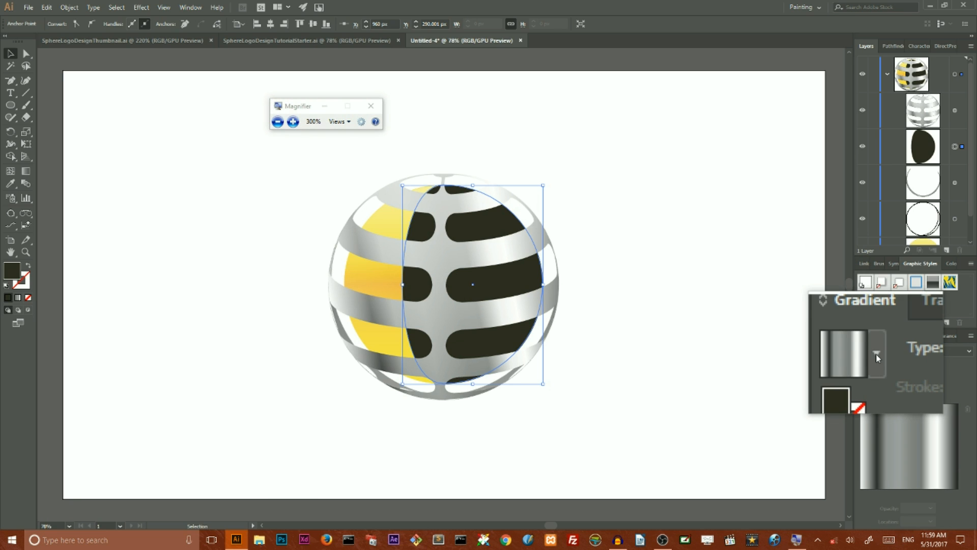
key(super+Escape)
click(875, 352)
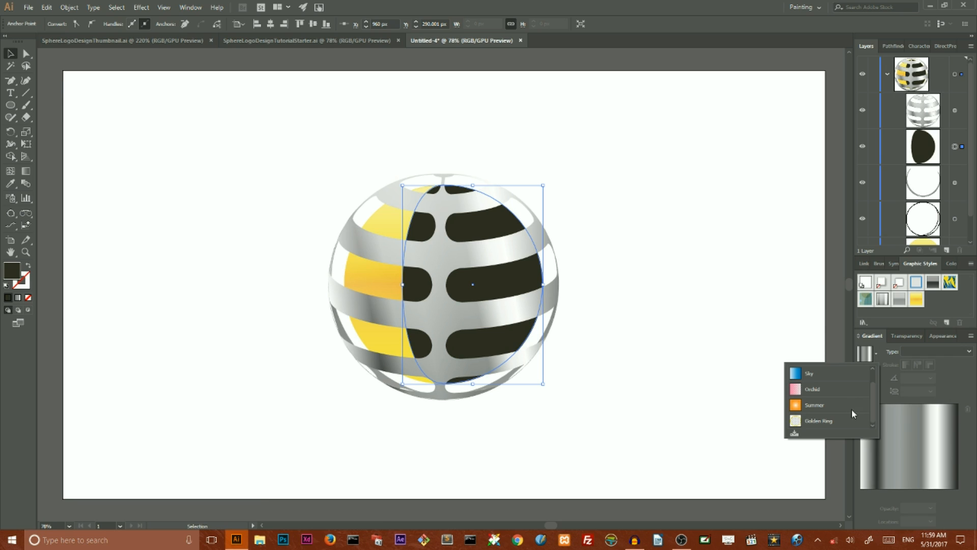
scroll(872, 386, up, 1)
drag(873, 379, 871, 374)
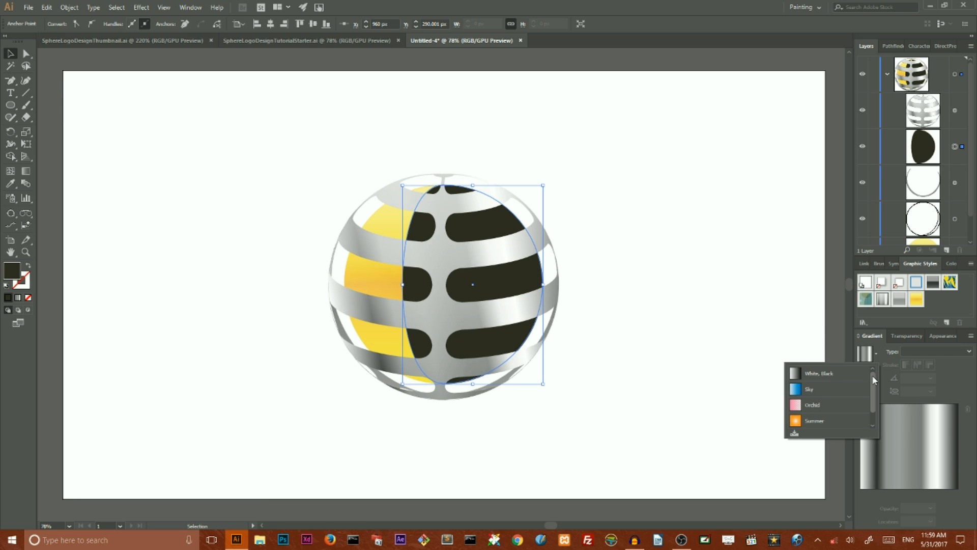
click(827, 376)
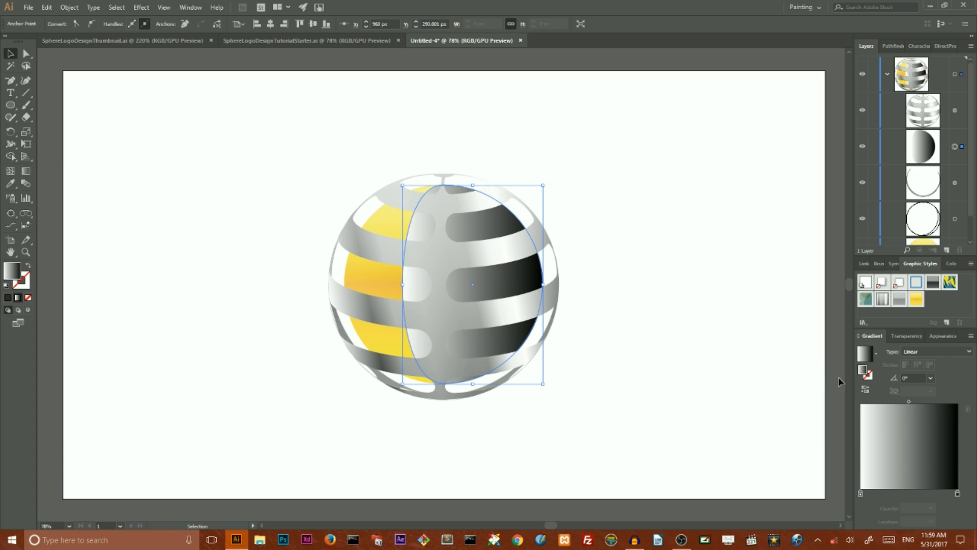
Step: Change the gradient's black end stop to white and set its opacity to 0%
double_click(957, 494)
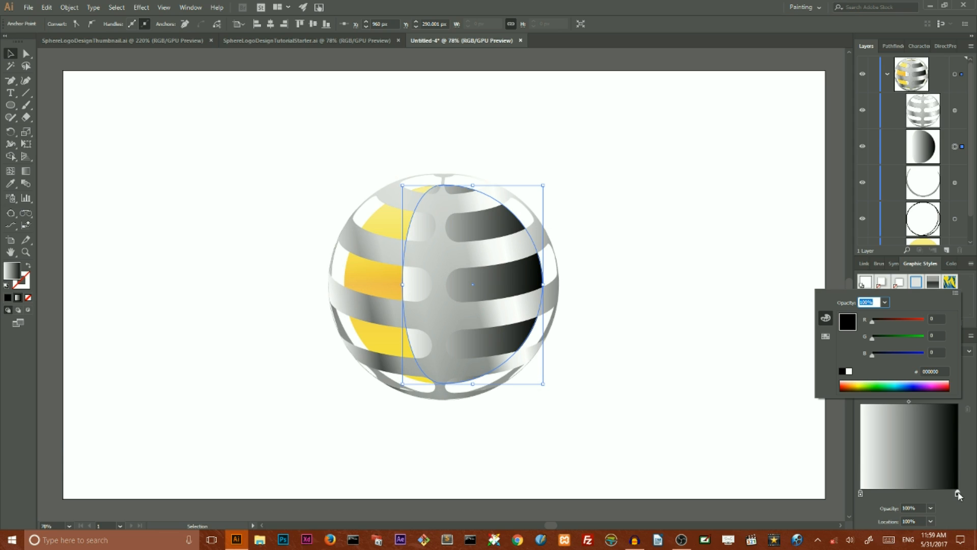
click(849, 372)
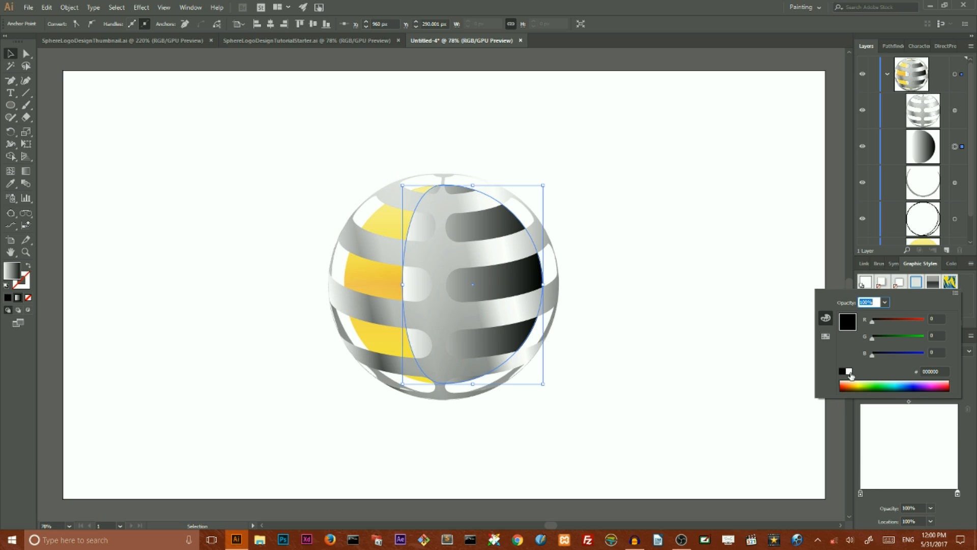
click(929, 511)
click(930, 510)
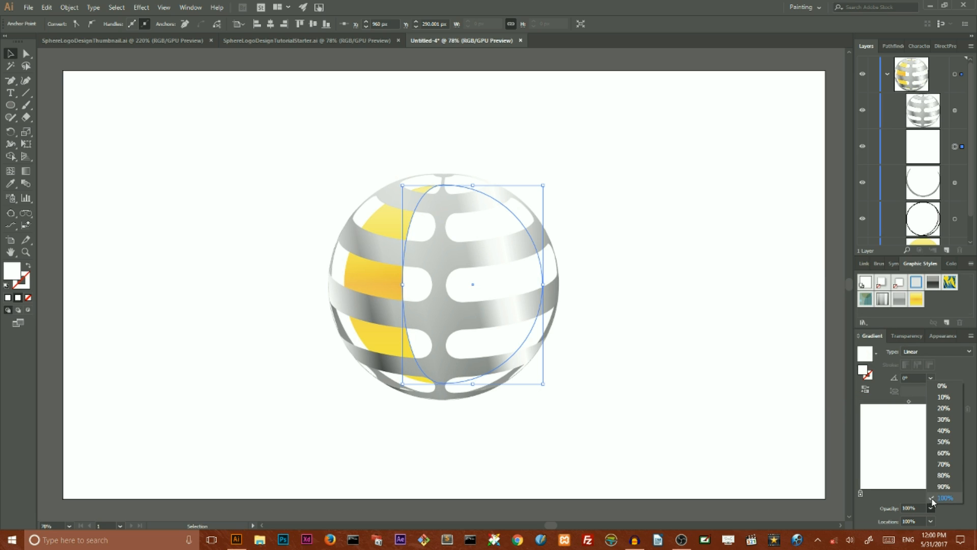
click(948, 389)
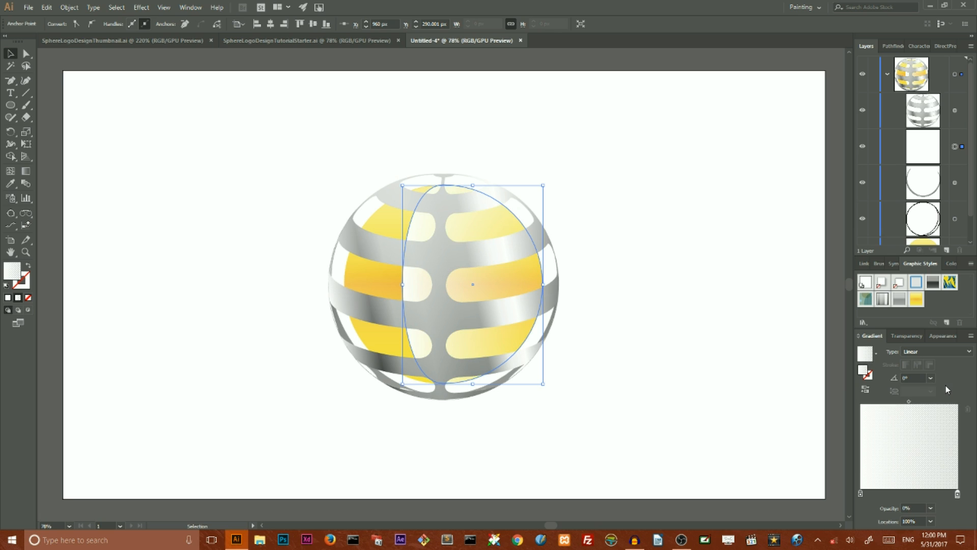
Step: Reverse the oval's gradient, add a 5% opacity stop at location 100%, and place the opaque white stop at about 56%
click(866, 390)
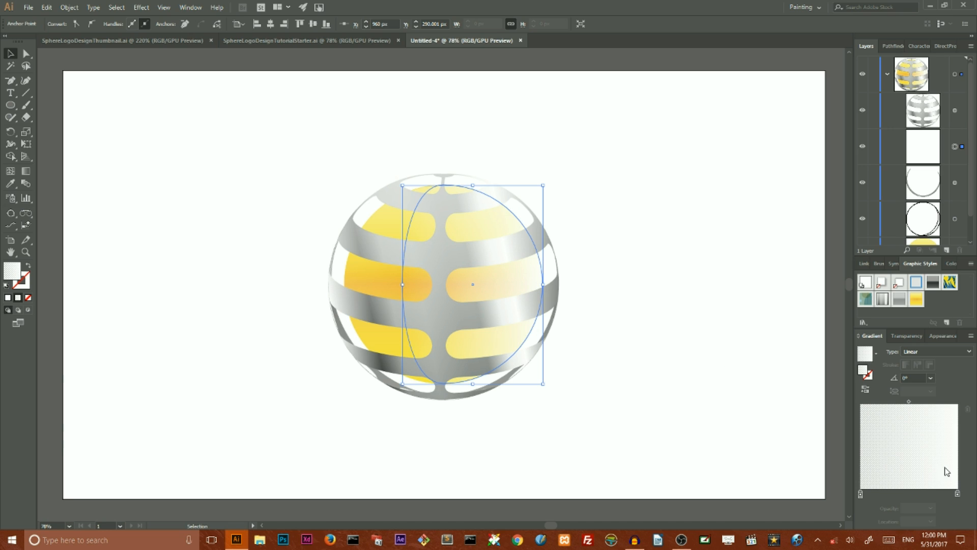
drag(957, 498, 922, 500)
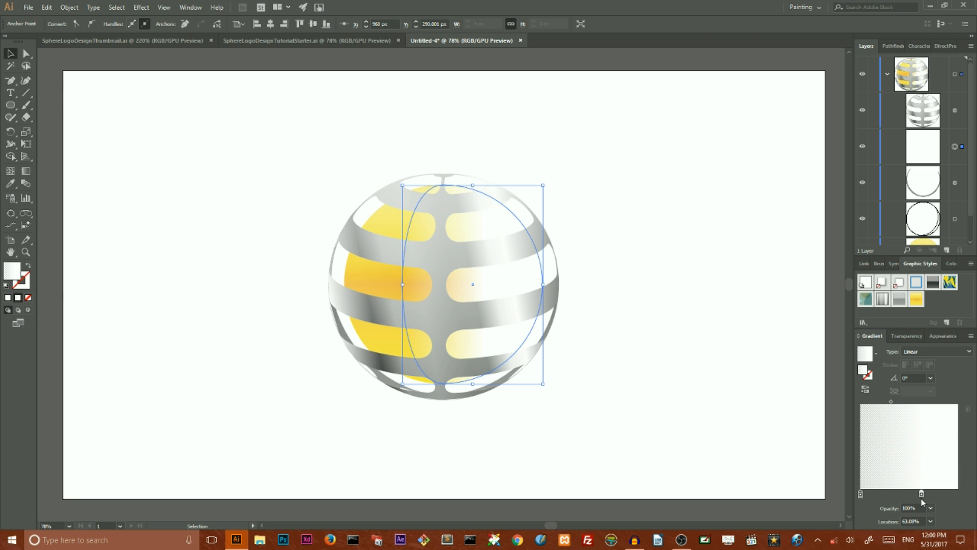
click(865, 494)
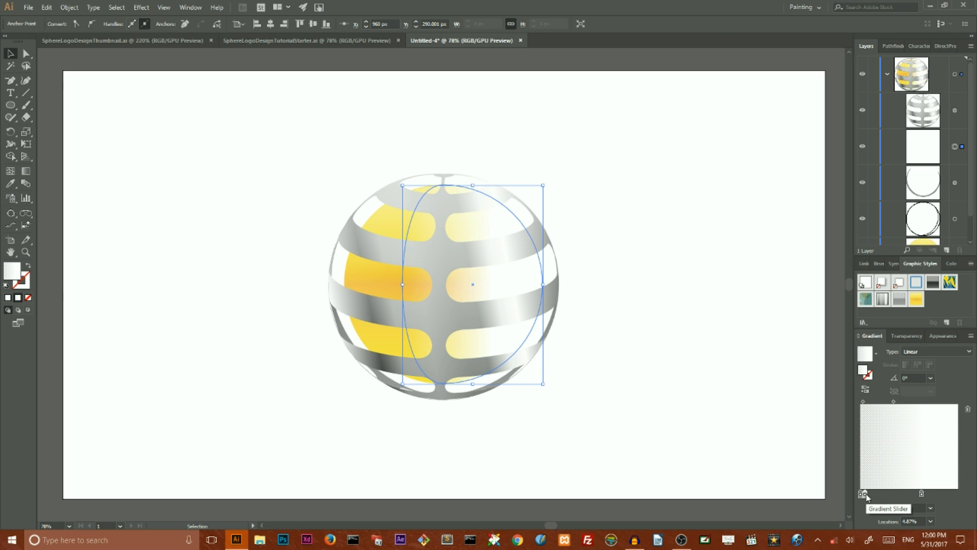
drag(864, 494, 953, 494)
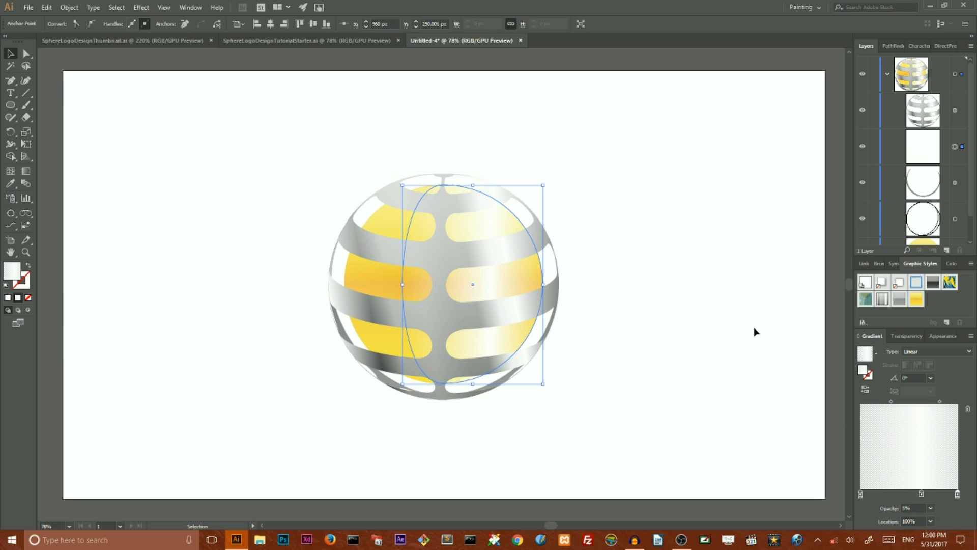
drag(922, 493, 915, 494)
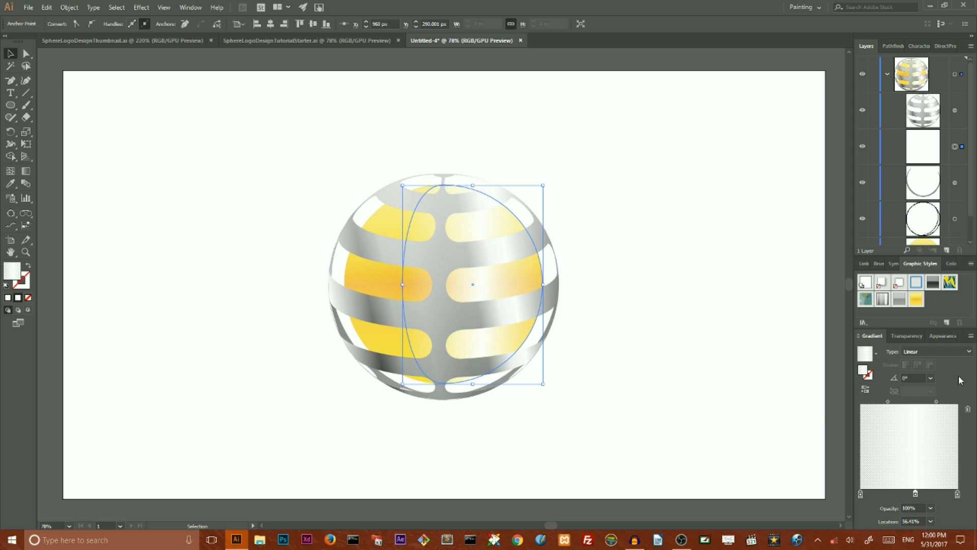
Step: Tilt the oval's white highlight gradient to about 7.7° across the shape with the Gradient tool
key(g)
mouse_move(401, 297)
mouse_down()
mouse_move(526, 277)
mouse_move(540, 259)
mouse_up()
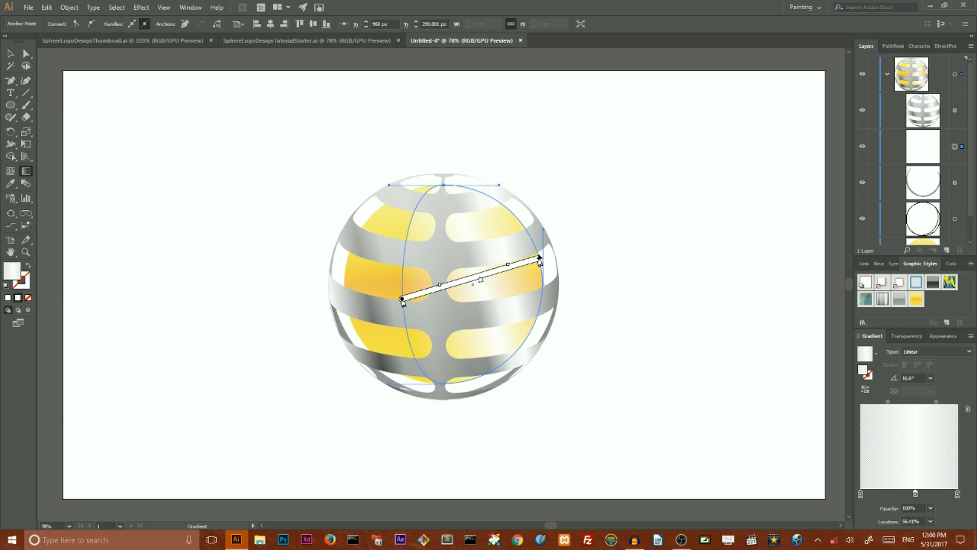
mouse_move(404, 309)
mouse_down()
mouse_move(535, 288)
mouse_move(536, 280)
mouse_move(542, 292)
mouse_up()
click(10, 53)
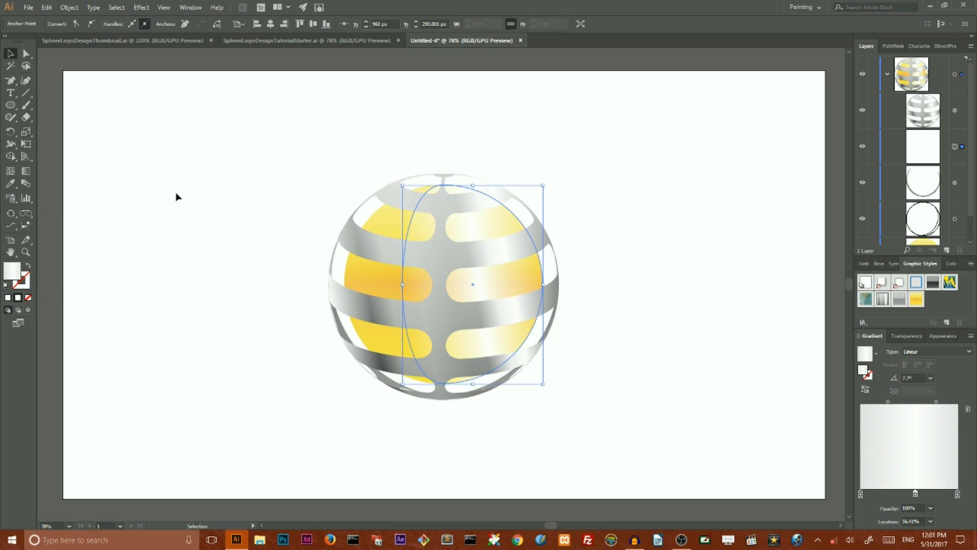
Step: Lower the highlight oval's opacity to 47% and deselect it
click(906, 335)
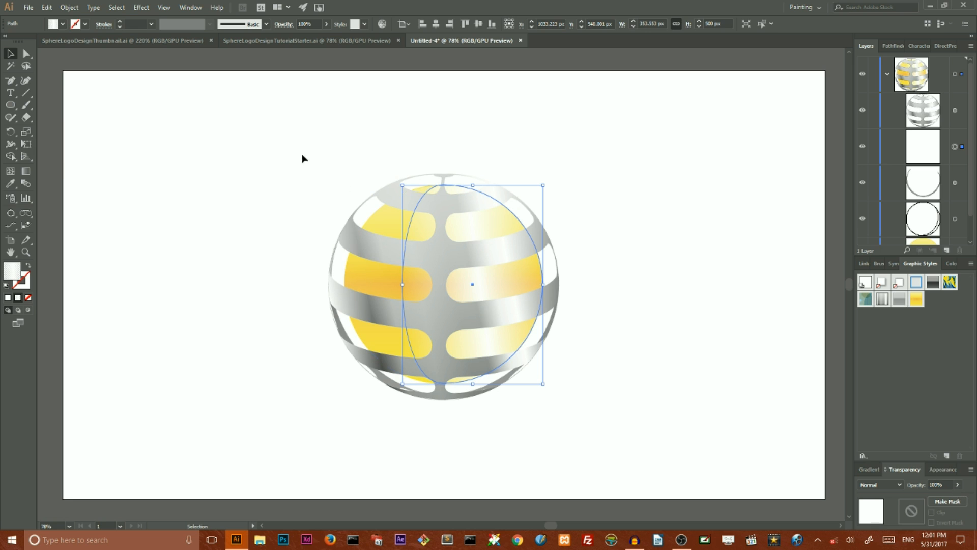
click(190, 7)
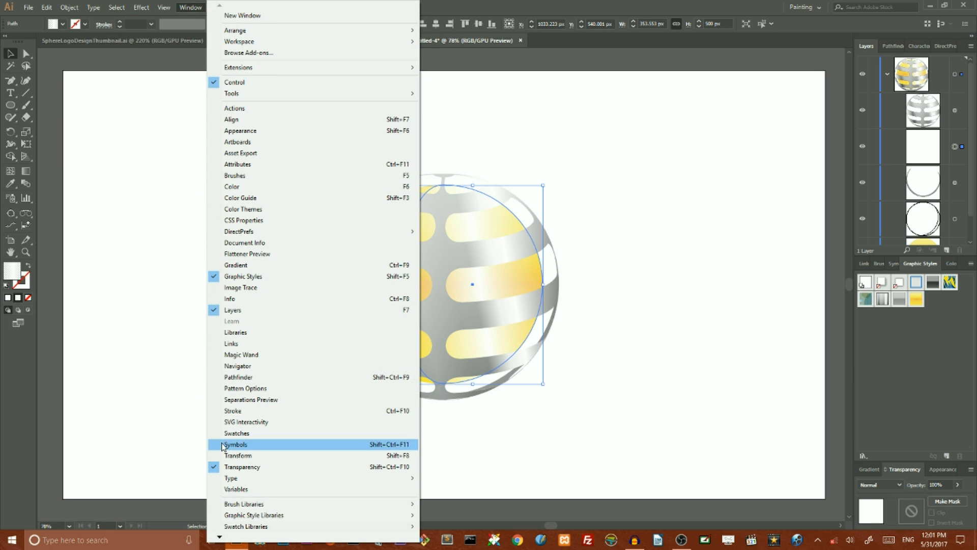
click(585, 5)
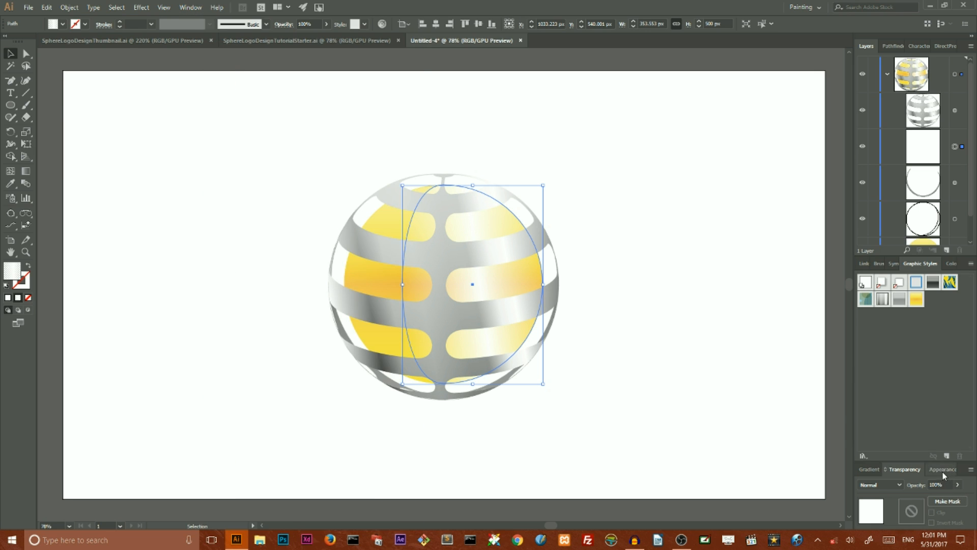
click(957, 484)
drag(956, 500, 936, 501)
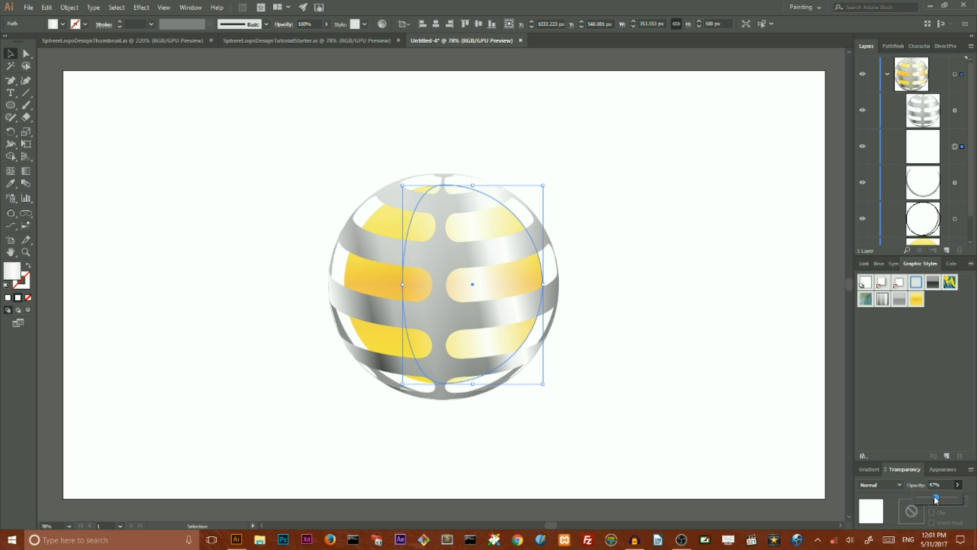
click(682, 218)
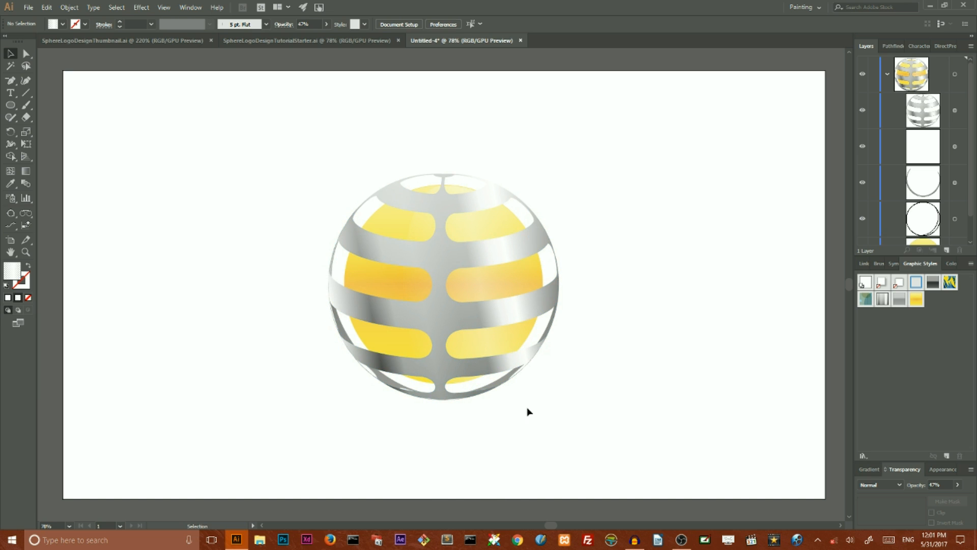
Step: Delete the leftover circle path without fill or stroke from the layer, and collapse Graphic Styles to enlarge the layer list
click(469, 321)
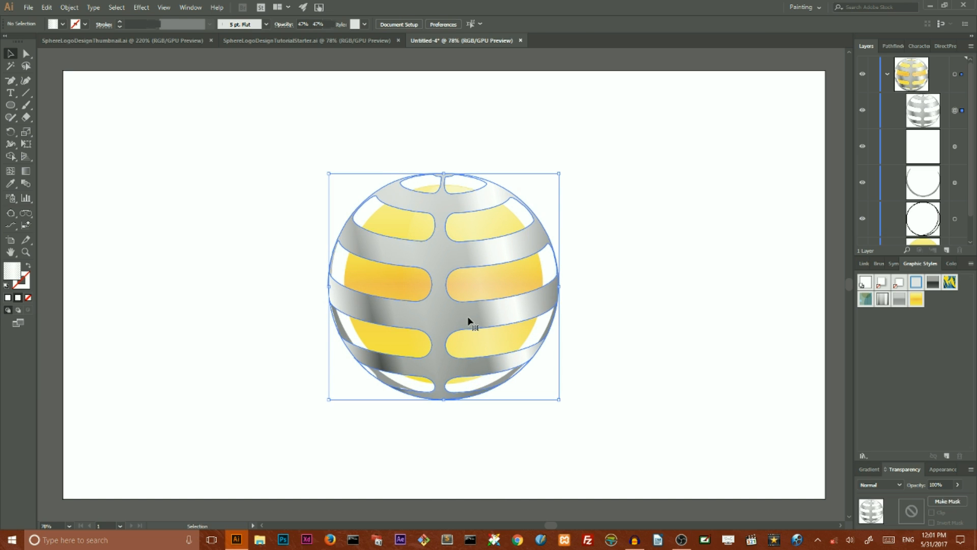
click(633, 214)
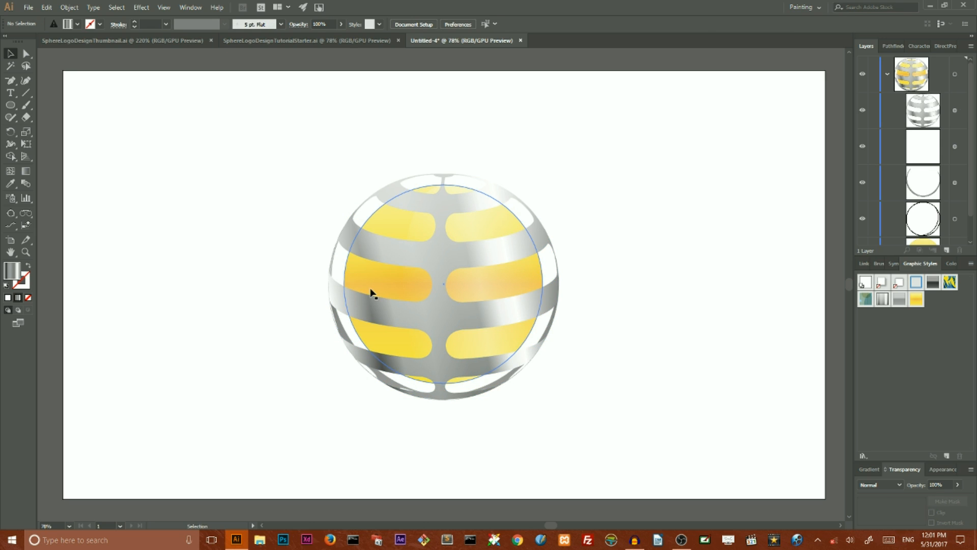
click(483, 281)
click(954, 219)
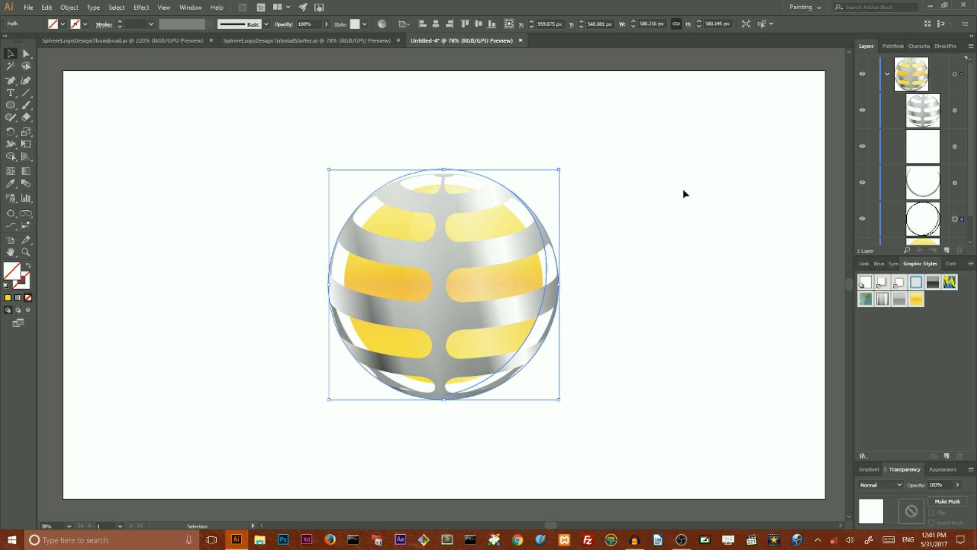
click(665, 177)
double_click(925, 264)
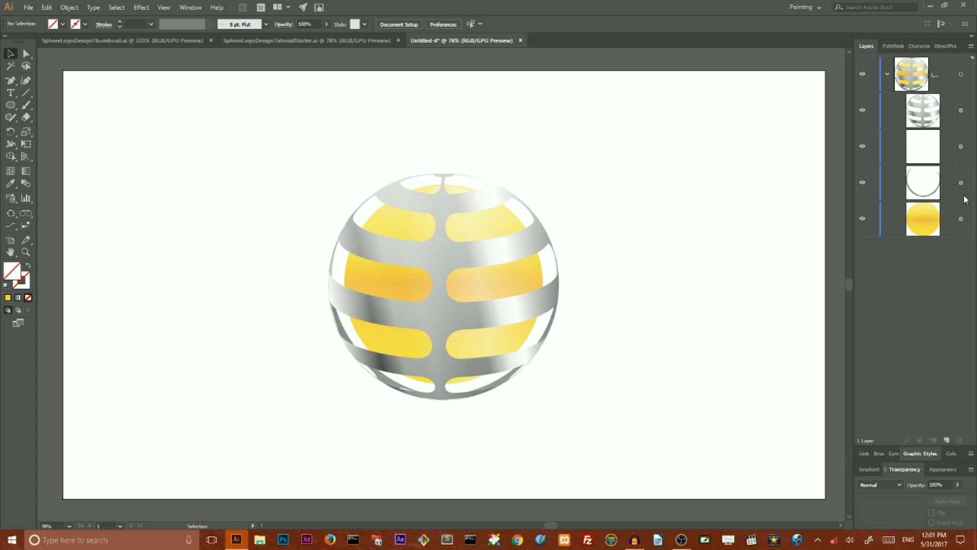
Step: Copy the front bands compound path and paste two duplicates in front at the same position
click(960, 111)
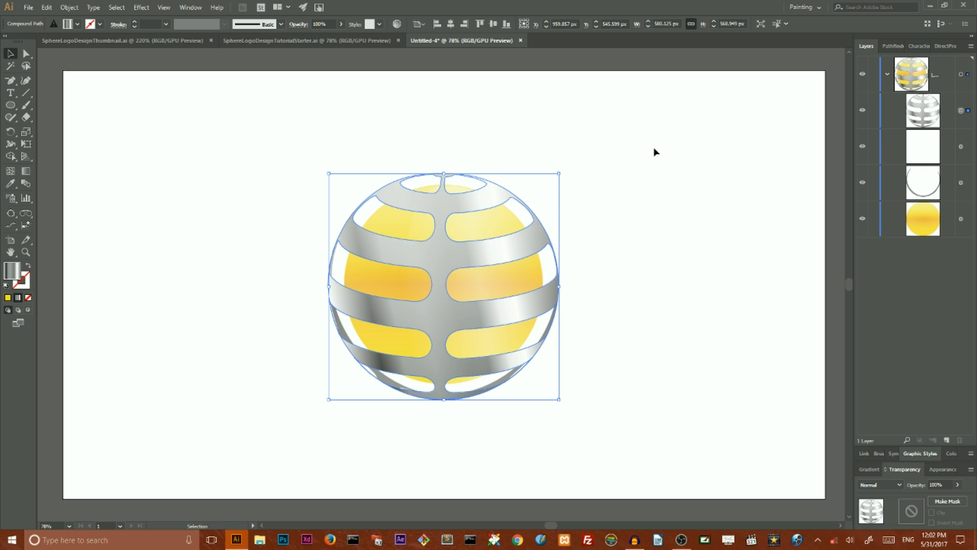
key(ctrl+c)
key(ctrl+f)
key(ctrl+f)
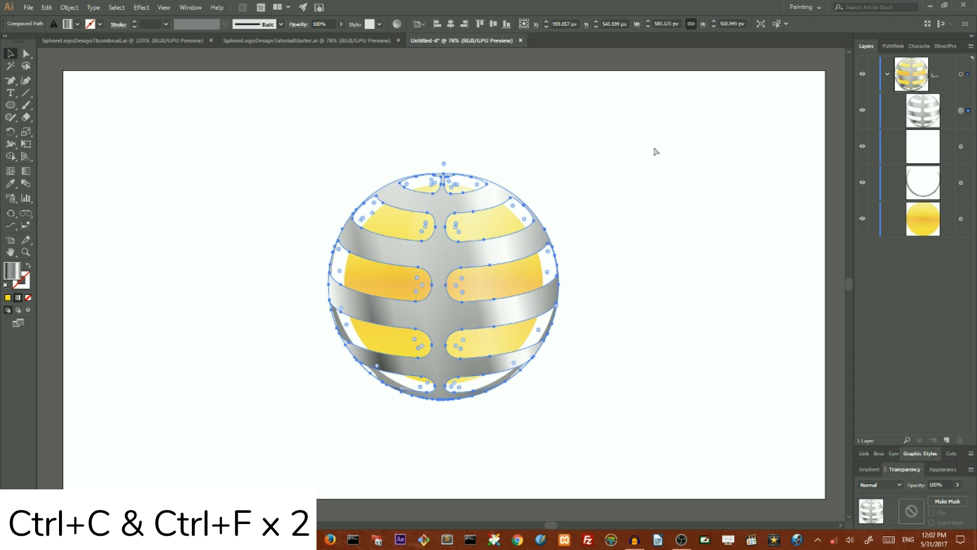
key(ctrl+f)
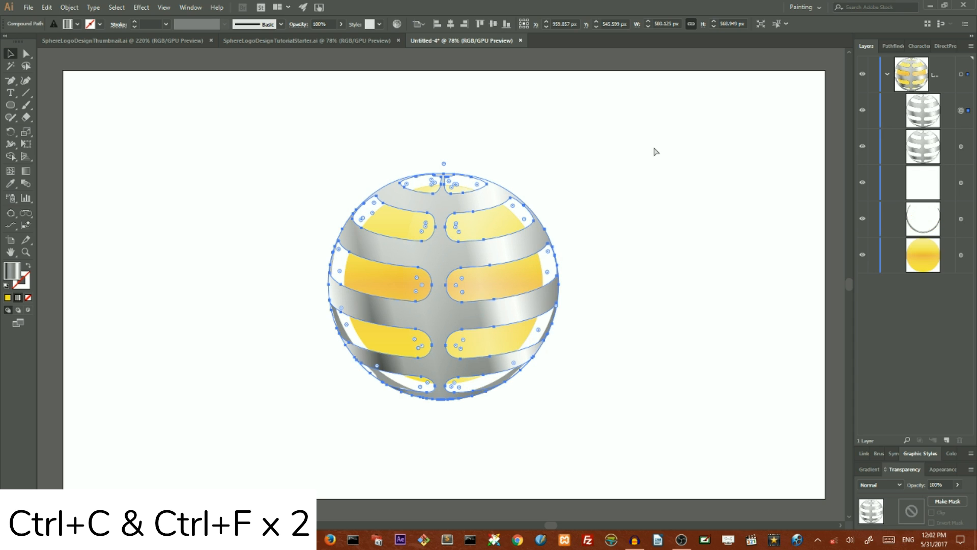
key(ctrl+f)
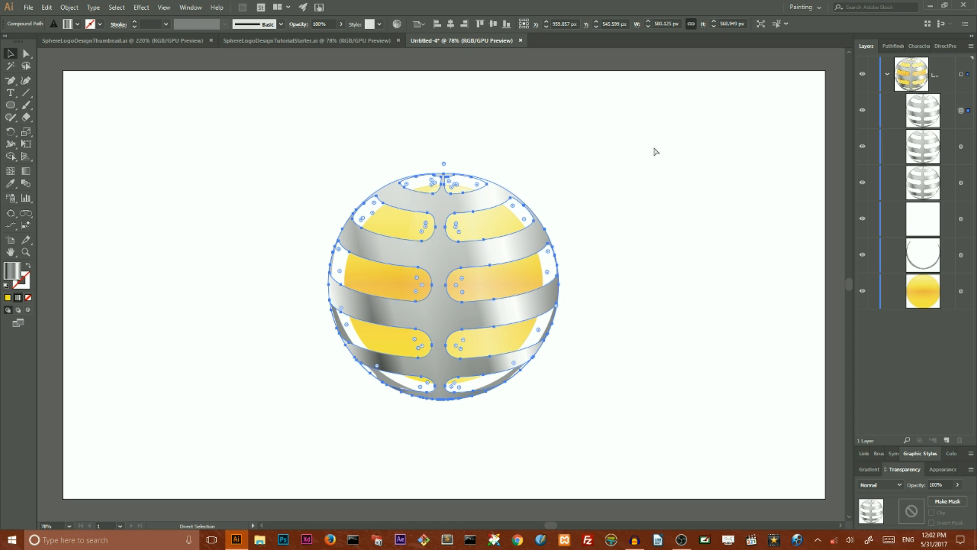
key(v)
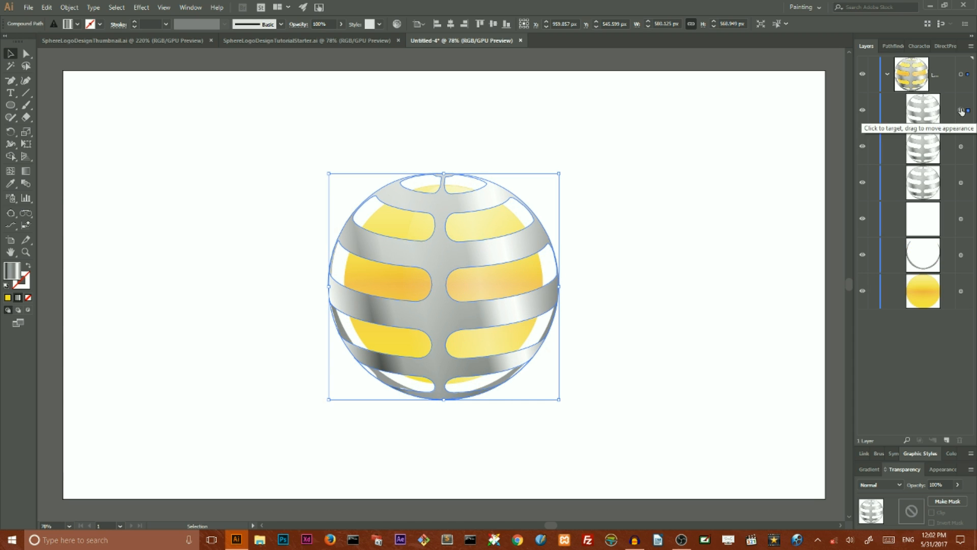
Step: Lock the topmost front bands copy and nudge the copy beneath it straight up by 14 px
click(873, 112)
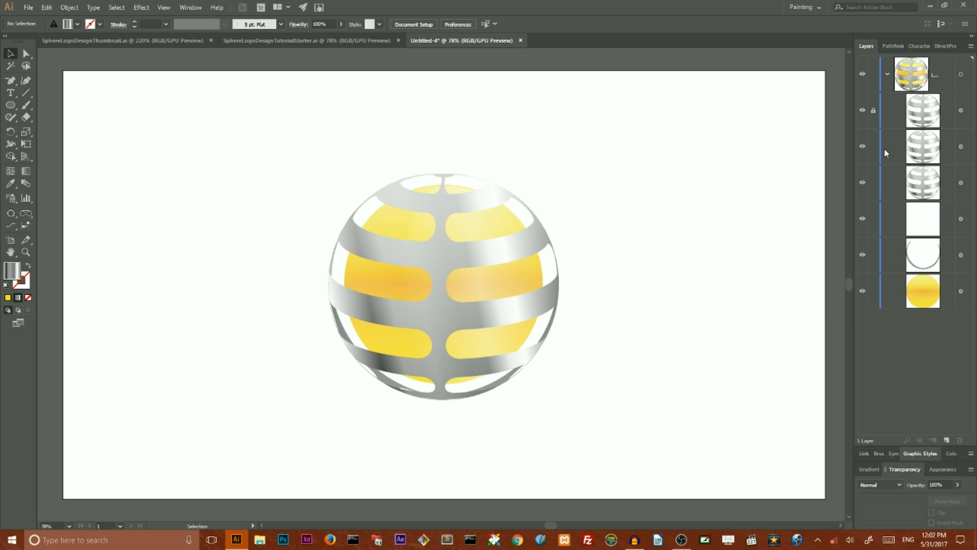
click(961, 148)
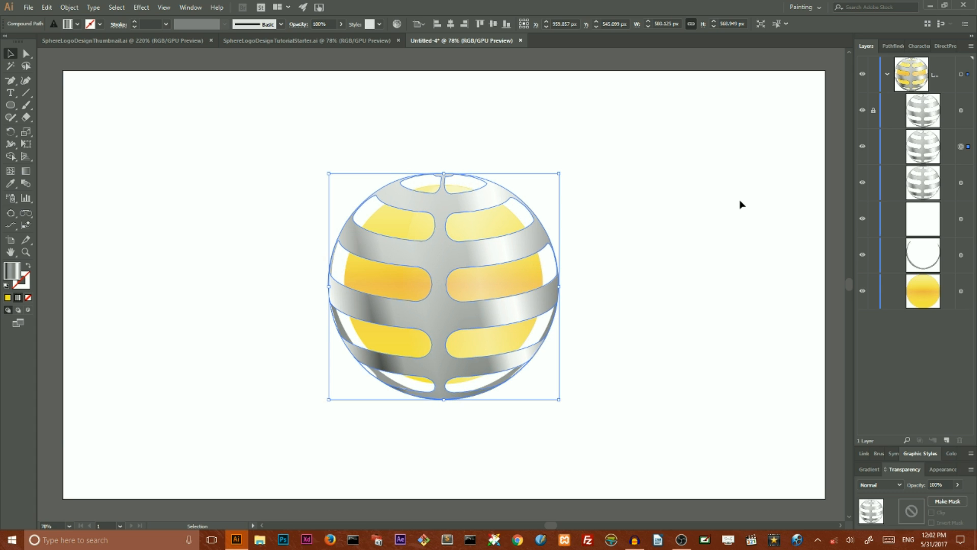
key(Up)
key(Up)
key(Up)
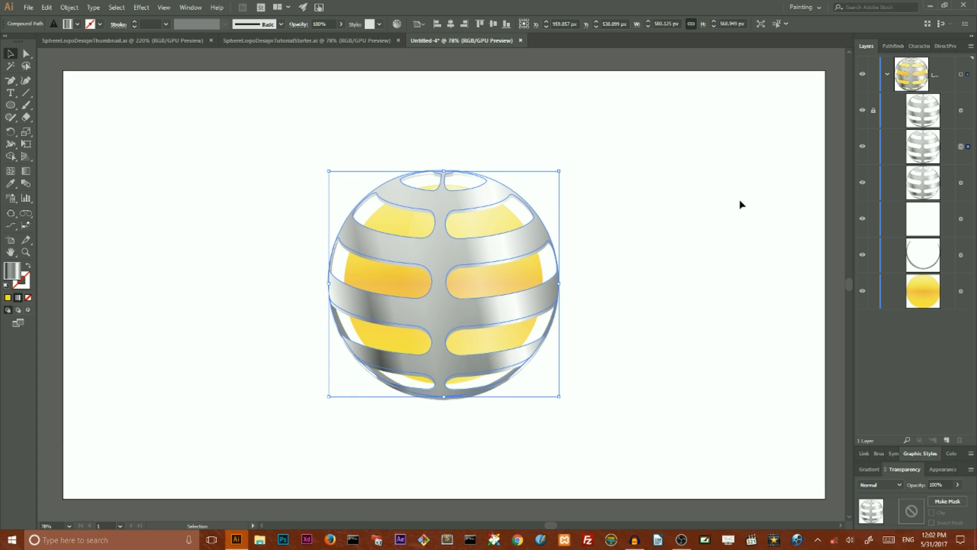
key(Up)
key(Up)
key(Up)
key(Up)
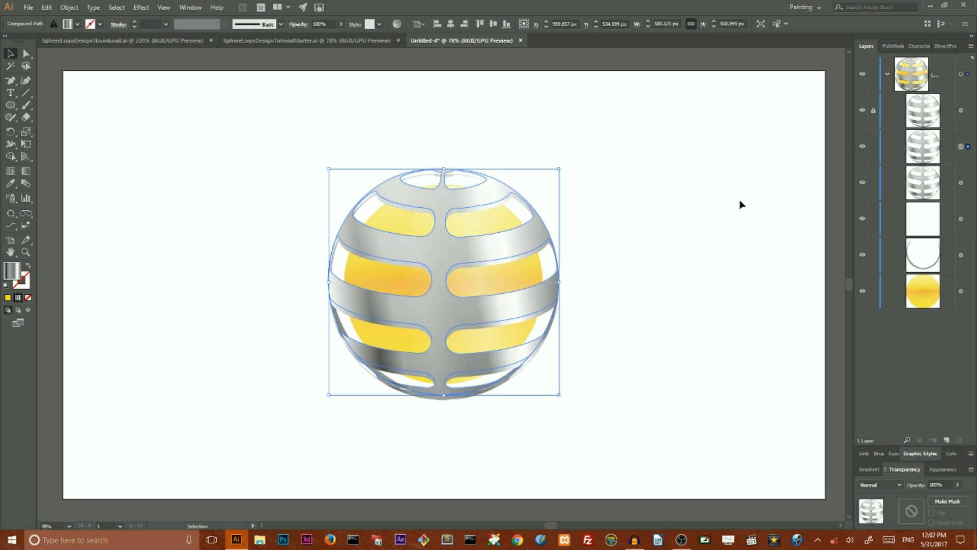
key(Up)
key(Up)
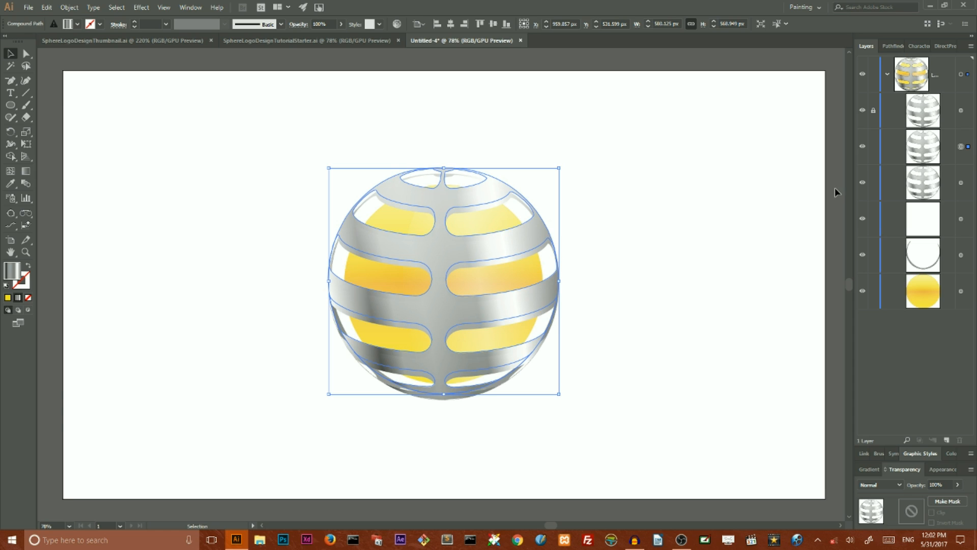
Step: Split off the eight thin slivers along the lower slot edges from the two offset band copies with Shape Builder, then deselect
shift+click(961, 185)
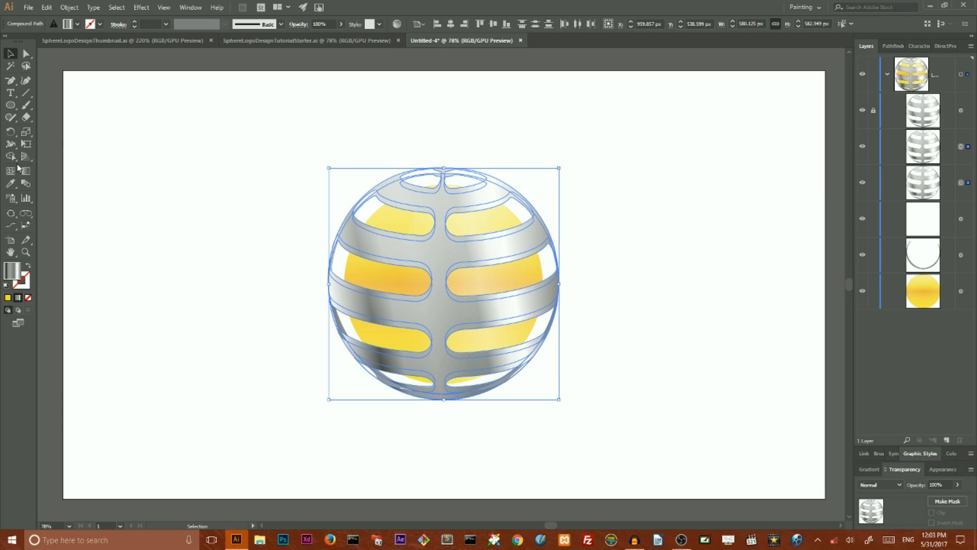
drag(10, 156, 46, 160)
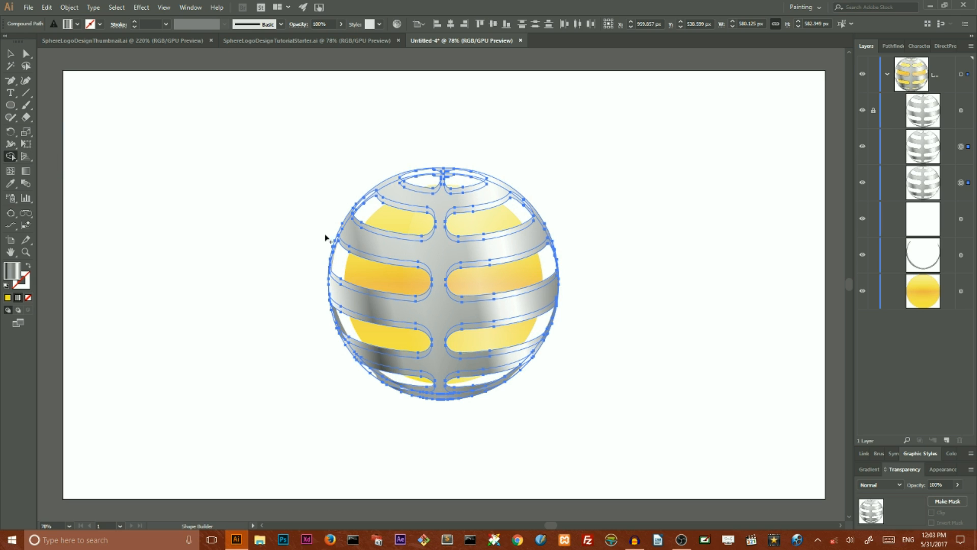
click(379, 234)
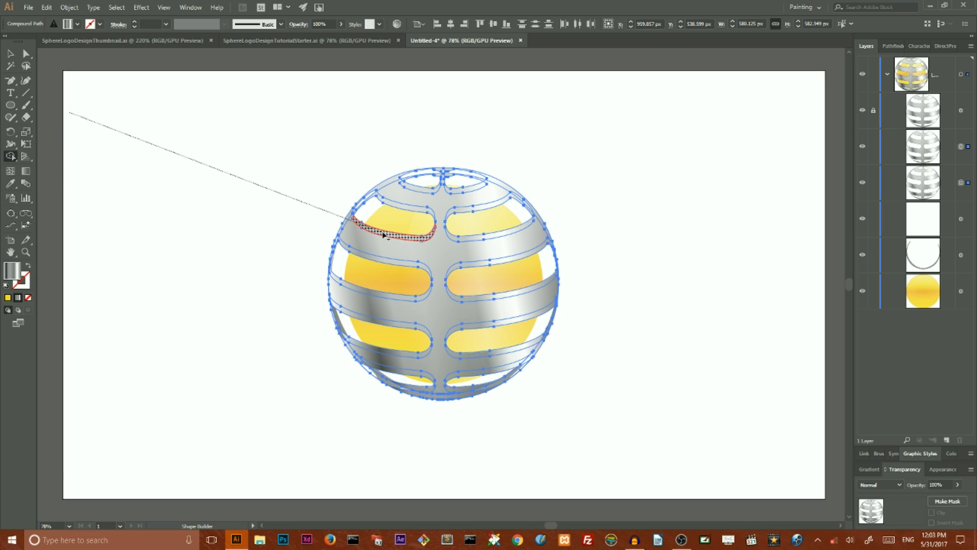
click(477, 239)
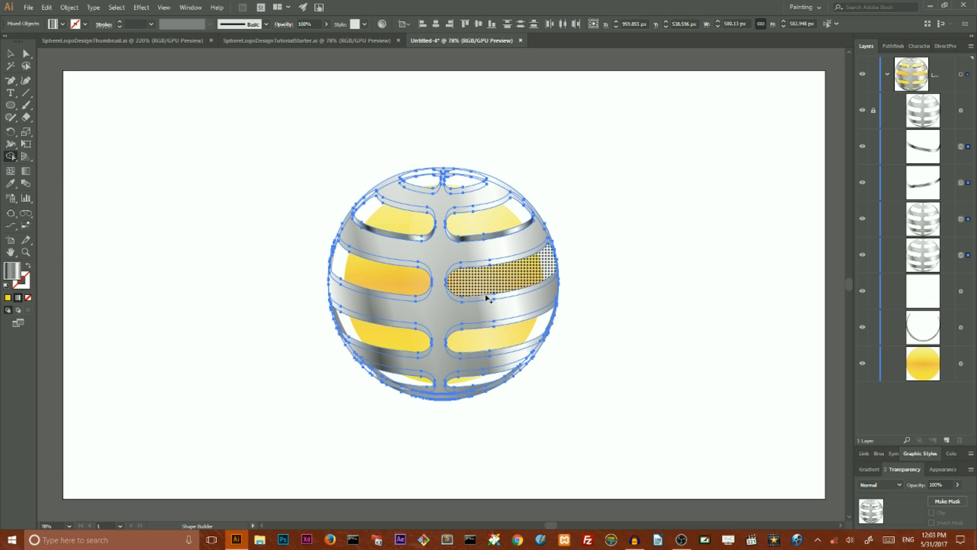
click(478, 300)
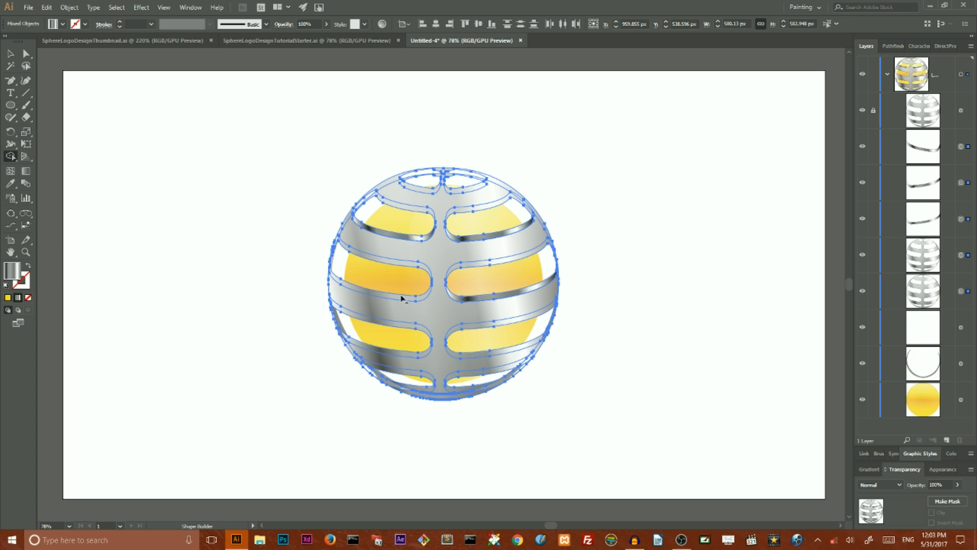
click(396, 300)
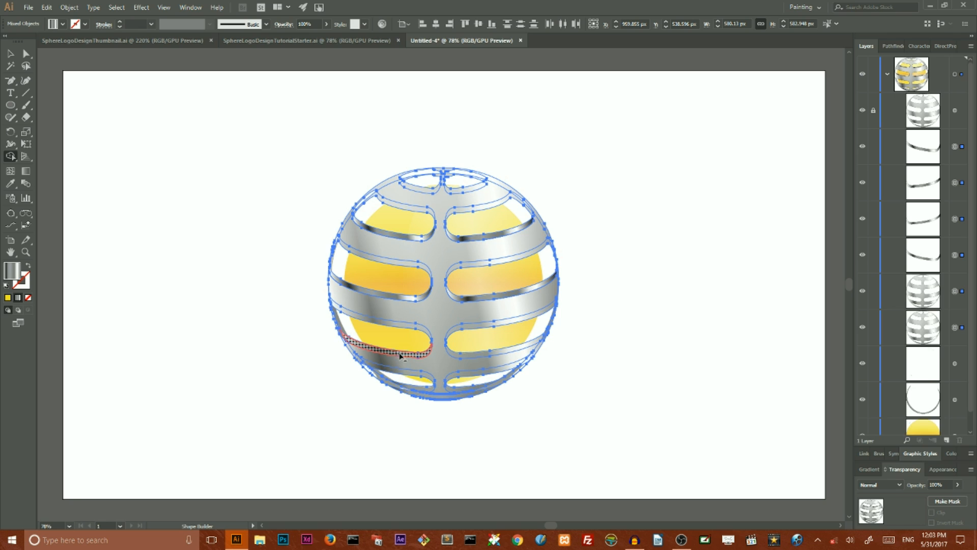
click(400, 356)
click(483, 356)
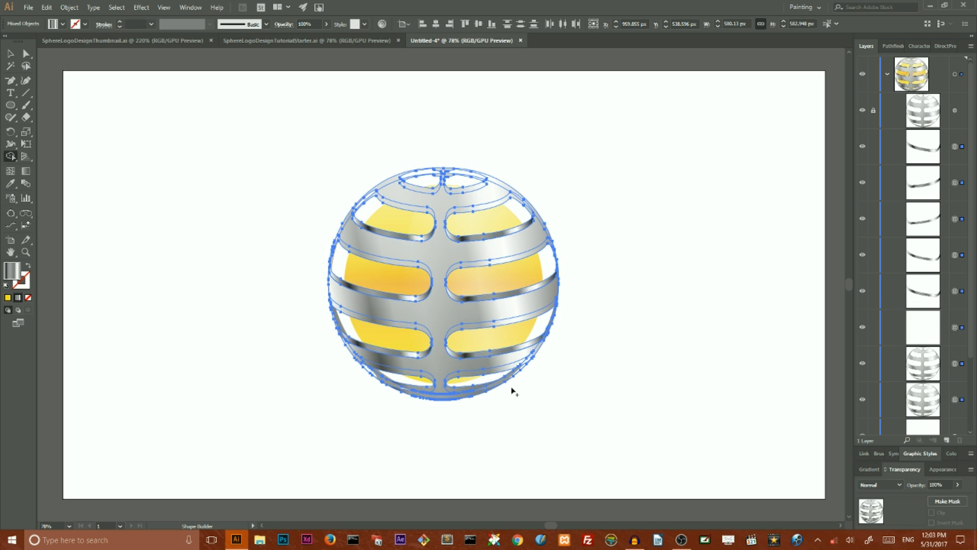
click(456, 390)
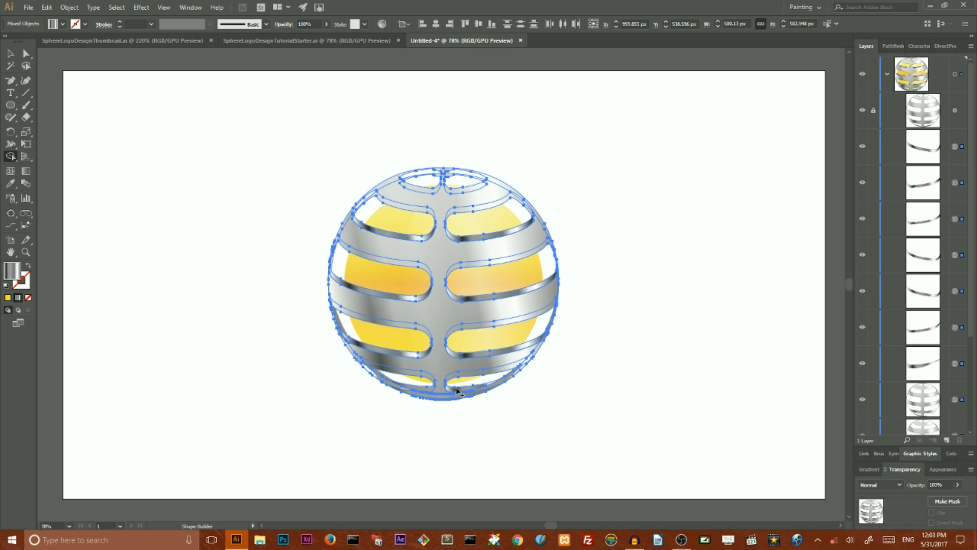
click(404, 391)
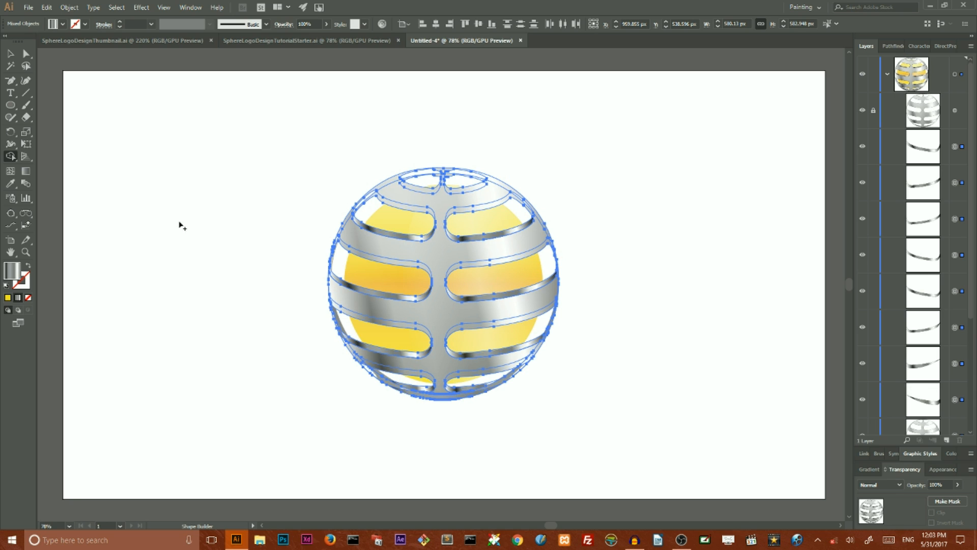
click(10, 53)
click(114, 162)
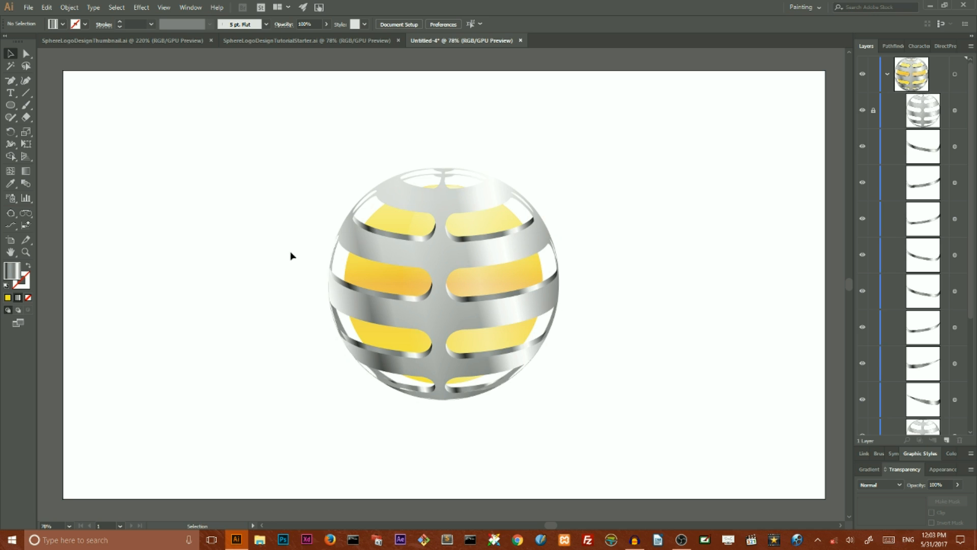
Step: Delete the two leftover front bands copies, keeping the slivers and the locked bands
click(472, 255)
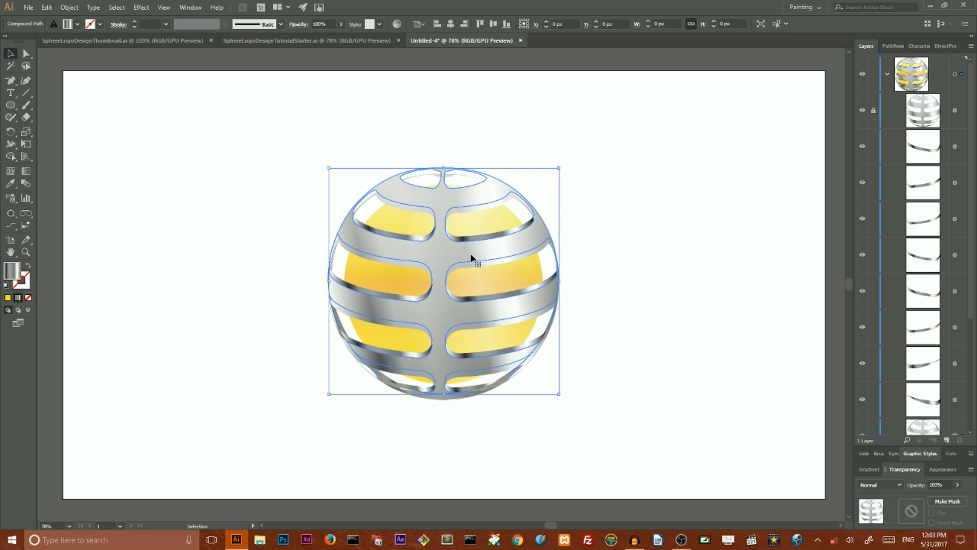
key(ctrl+h)
click(735, 174)
scroll(916, 254, down, 4)
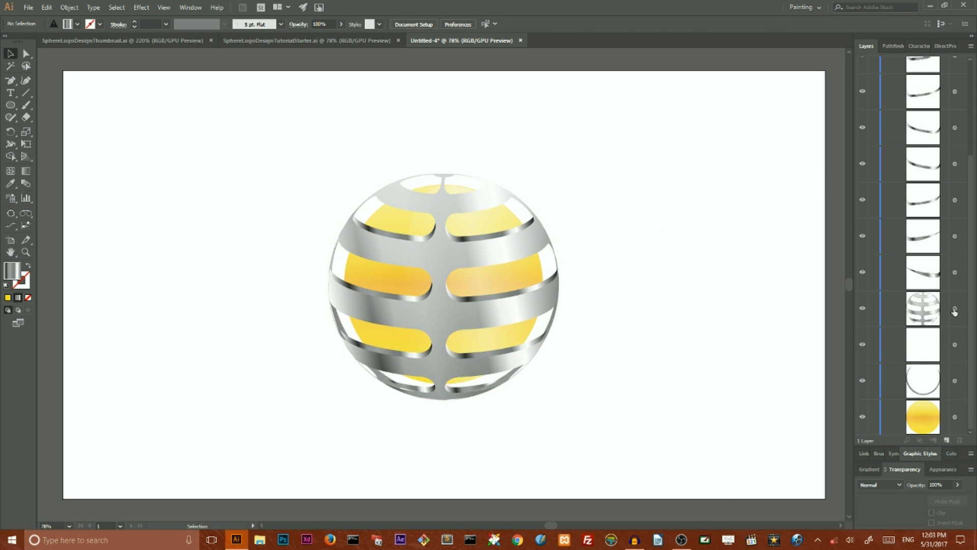
Step: Move the white highlight oval beneath the back ring path in the layer order and deselect it
click(954, 344)
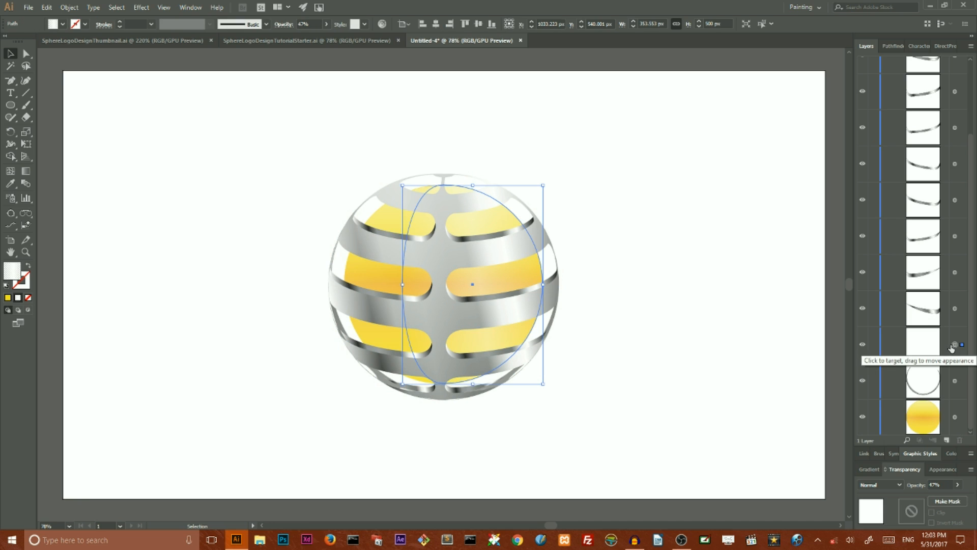
click(712, 219)
drag(949, 342, 955, 399)
click(713, 223)
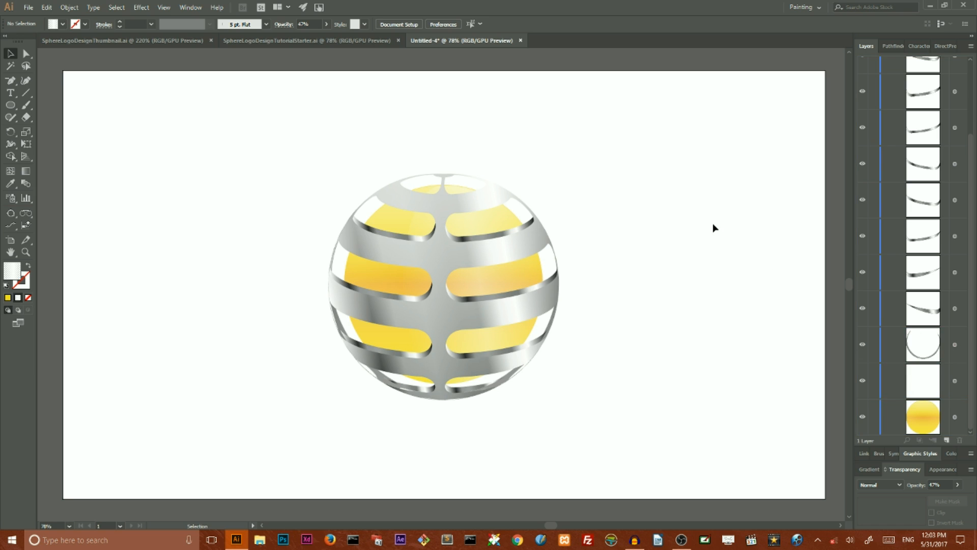
Step: Select all eight slivers along the lower edges of the sphere's slots
click(484, 299)
shift+click(417, 298)
shift+click(409, 240)
shift+click(481, 237)
shift+click(486, 351)
shift+click(417, 355)
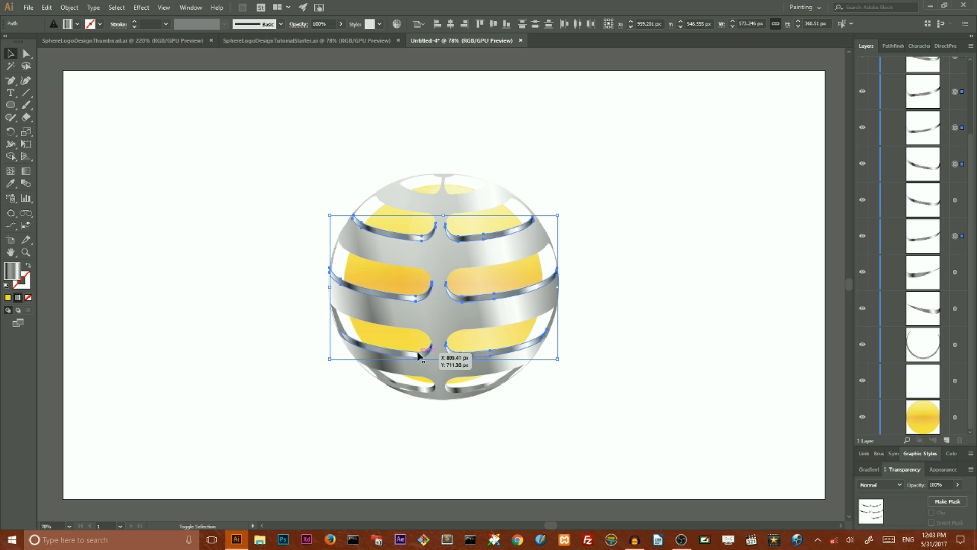
shift+click(418, 392)
shift+click(479, 388)
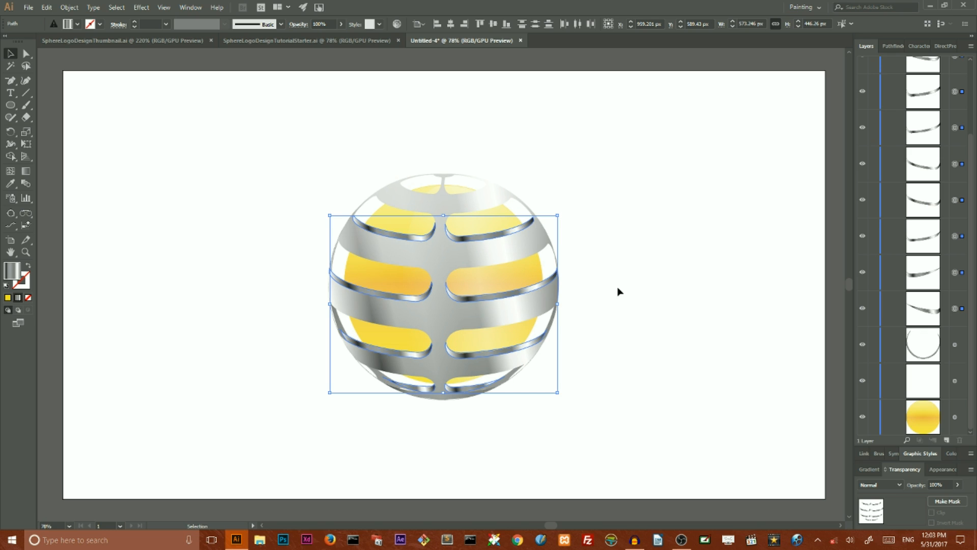
scroll(753, 232, up, 5)
scroll(937, 133, up, 5)
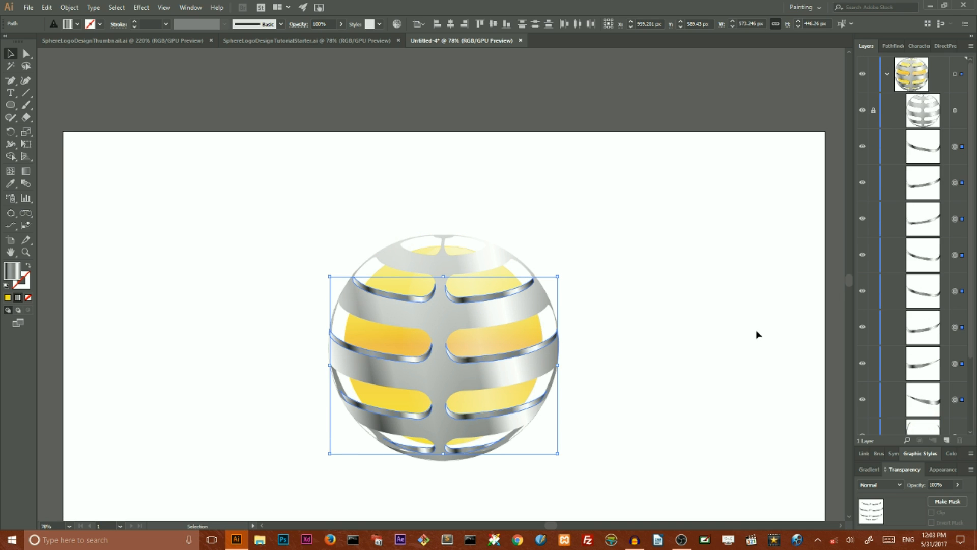
scroll(669, 296, down, 4)
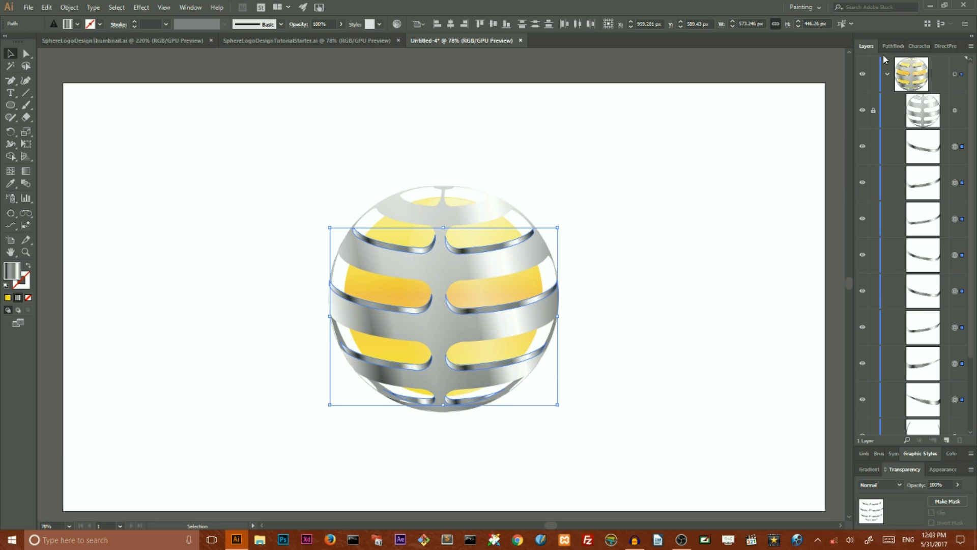
Step: Open the Illuminate Styles library, try its metallic styles on the slivers, and settle on the plain light gray style
click(919, 453)
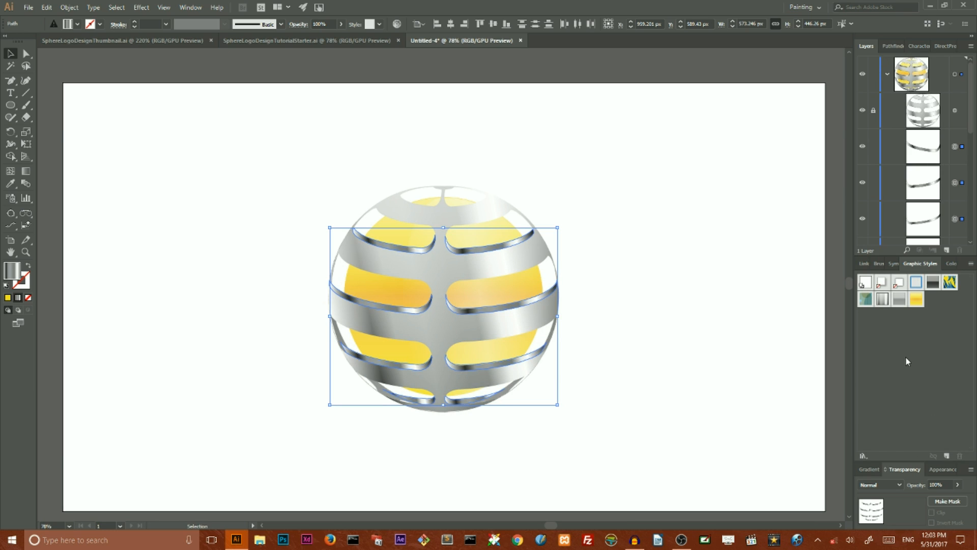
click(863, 455)
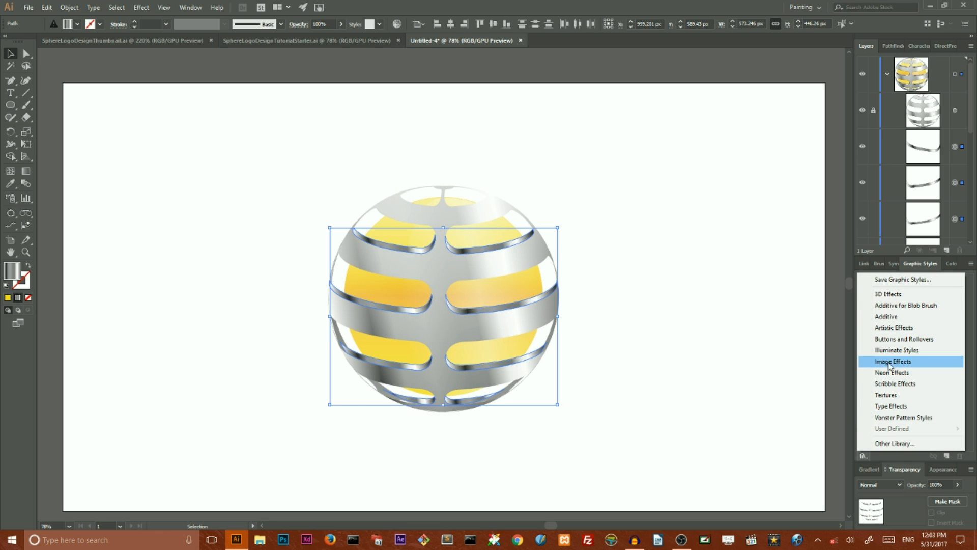
click(895, 349)
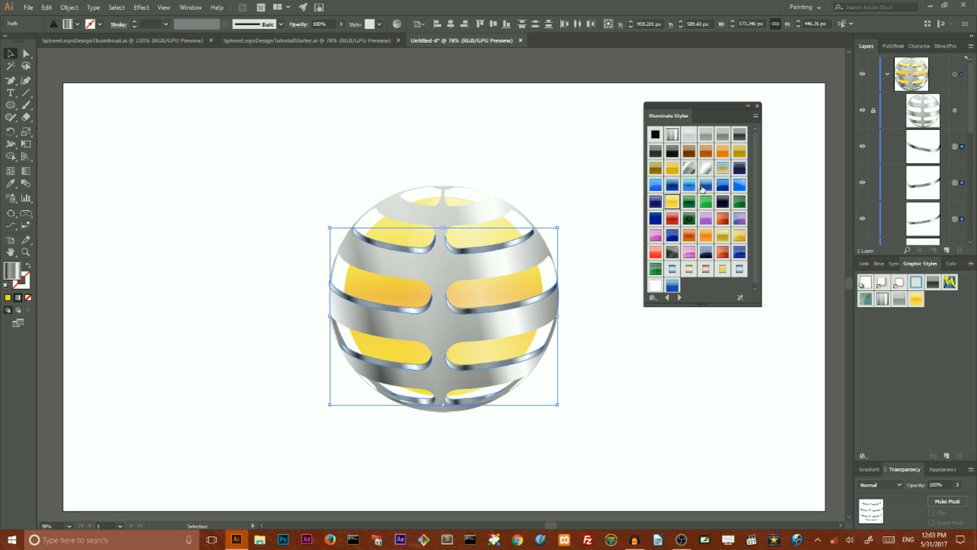
click(705, 172)
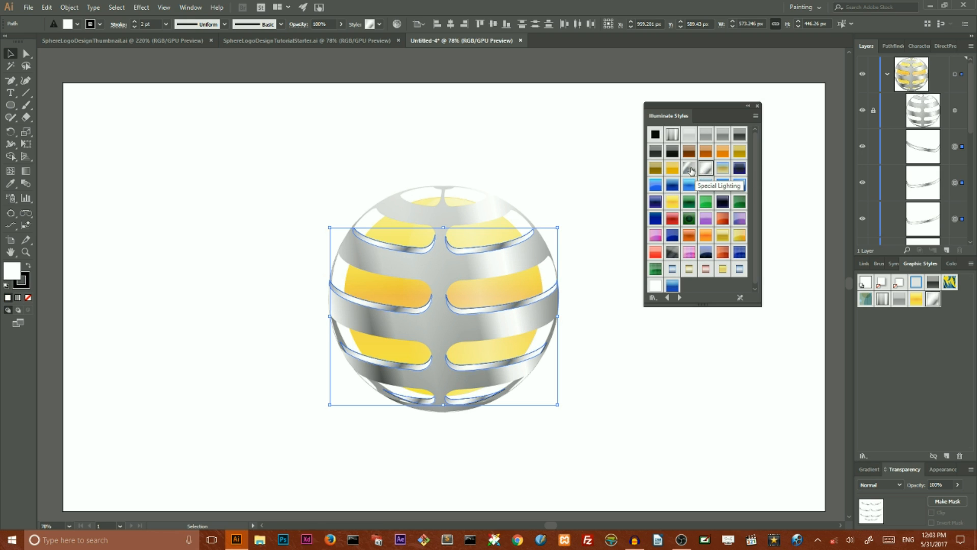
click(690, 170)
click(673, 135)
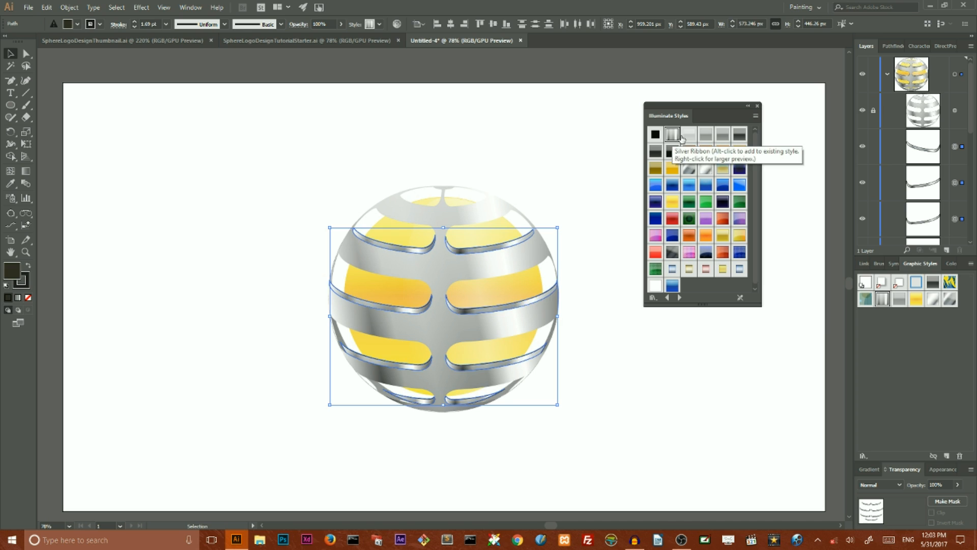
click(689, 135)
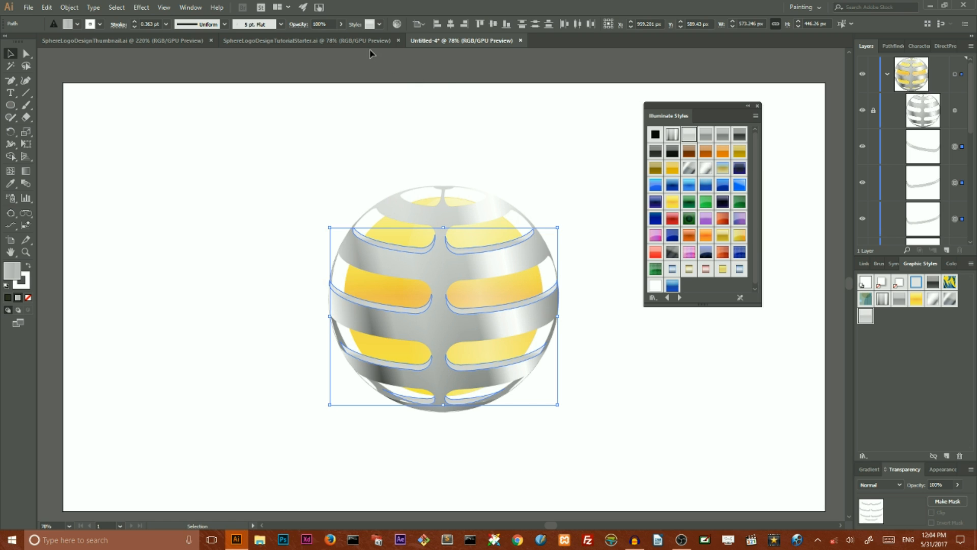
Step: Recolor the slivers with Recolor Artwork, linking the harmony colors and setting the brightness to 40%
click(397, 25)
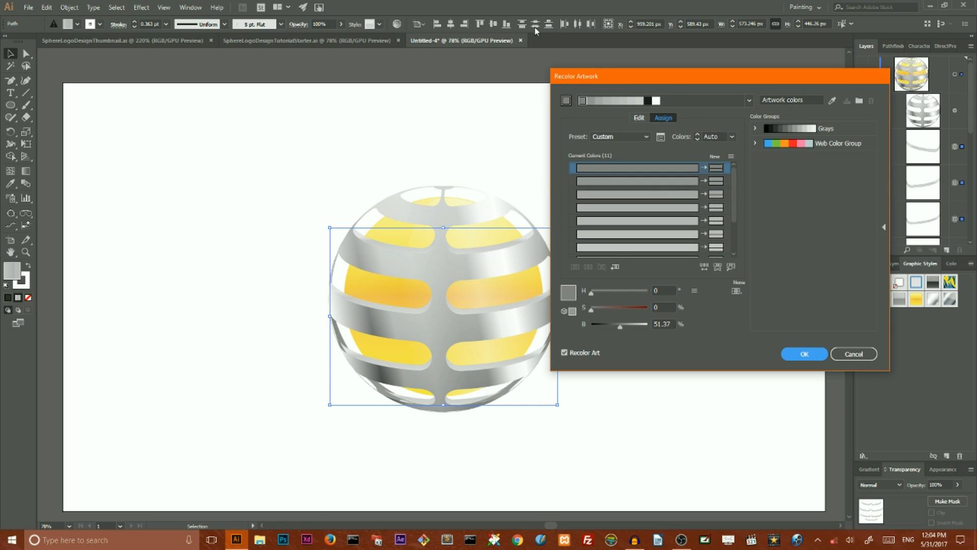
click(639, 118)
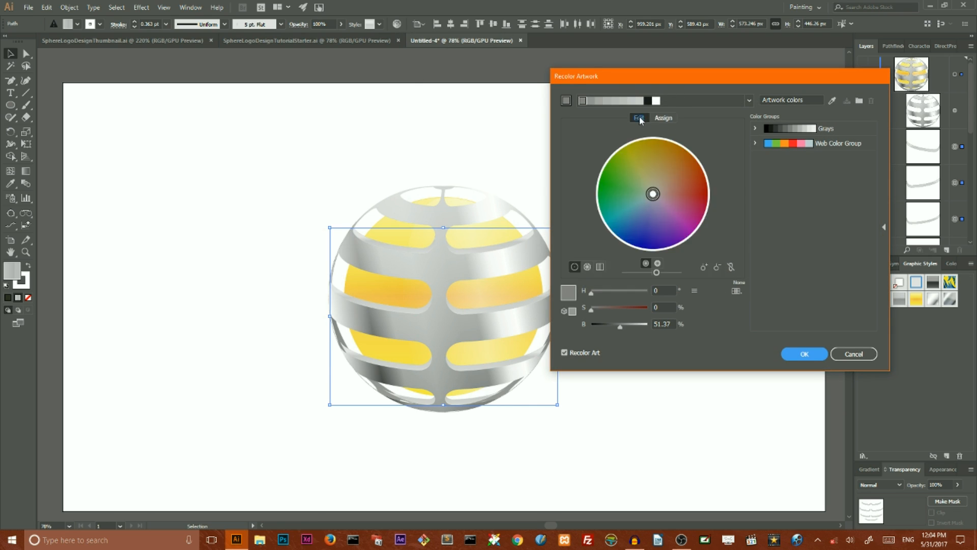
click(731, 267)
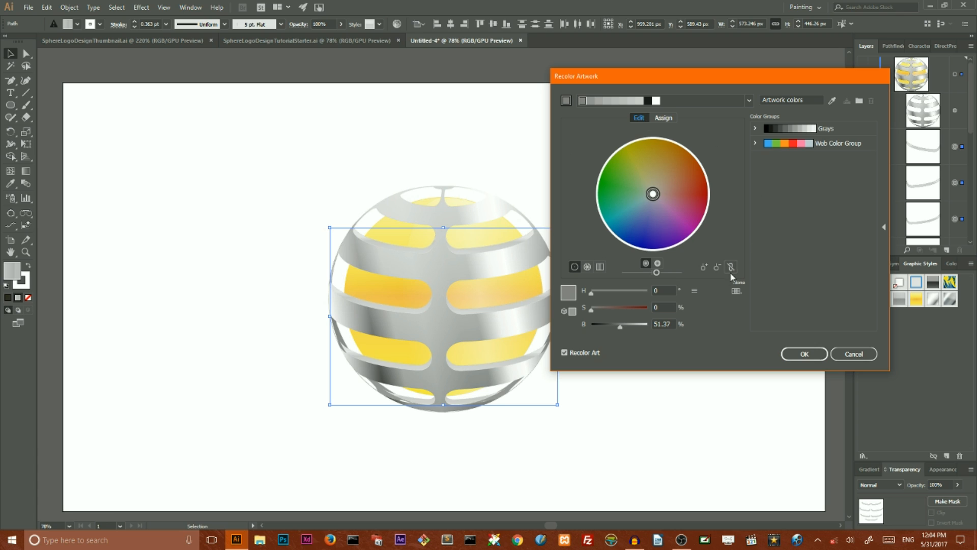
click(660, 324)
text(43)
key(Return)
text(40)
key(Return)
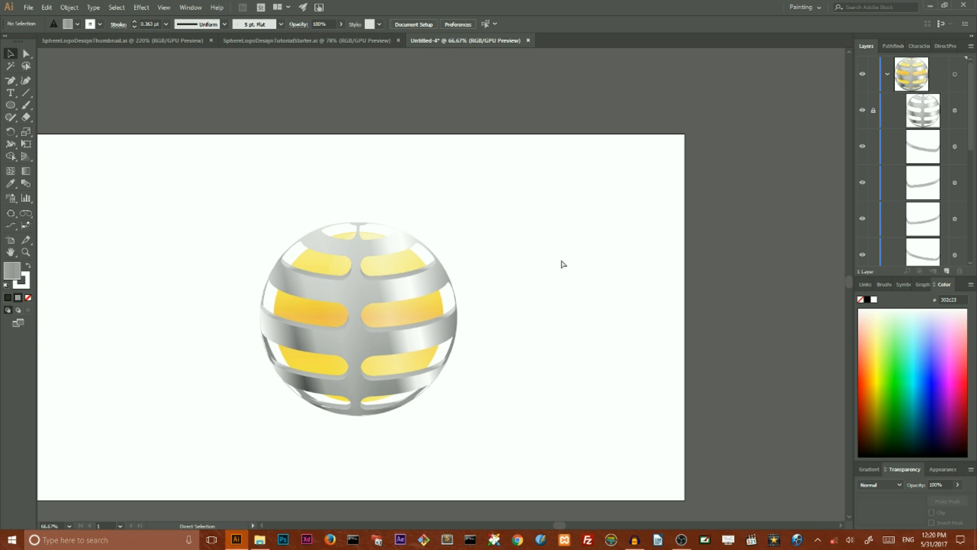
Step: Adjust the size of the two bottommost slivers so they fit the lowest slots of the sphere
key(ctrl+1)
key(v)
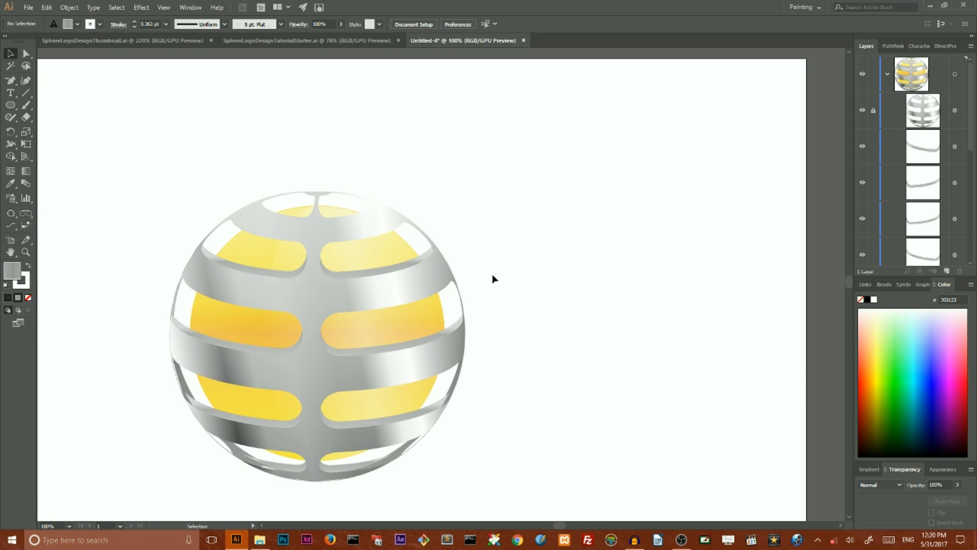
click(269, 465)
drag(241, 463, 268, 479)
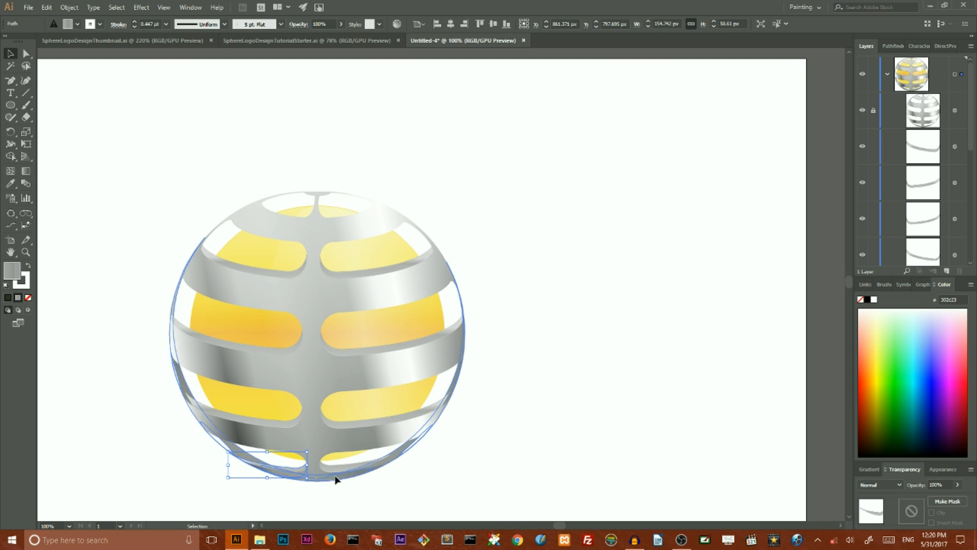
click(354, 465)
click(353, 467)
drag(399, 460, 363, 474)
Step: Stretch the outer ends of the left and right slivers under the third row of slots slightly and deselect them
click(239, 414)
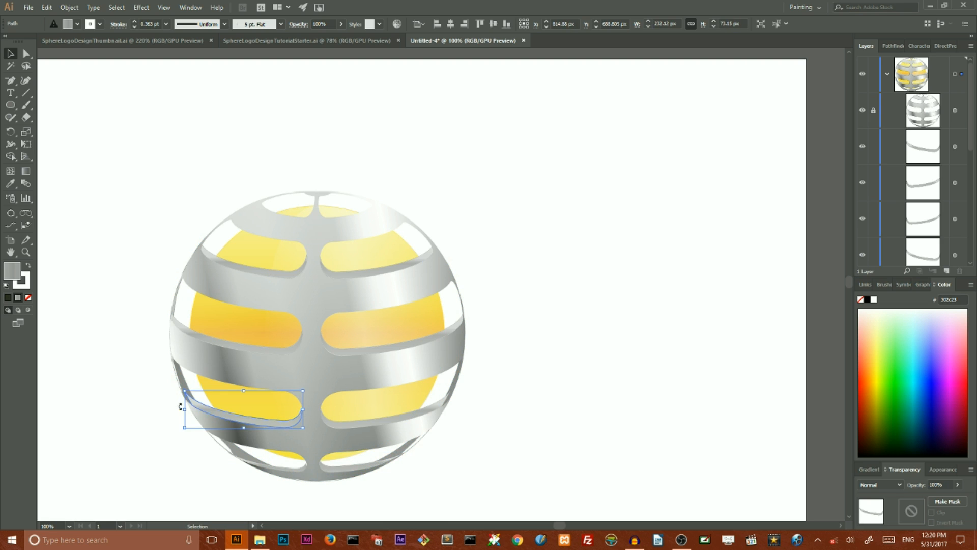
drag(183, 410, 183, 410)
click(426, 409)
drag(451, 410, 452, 410)
click(489, 395)
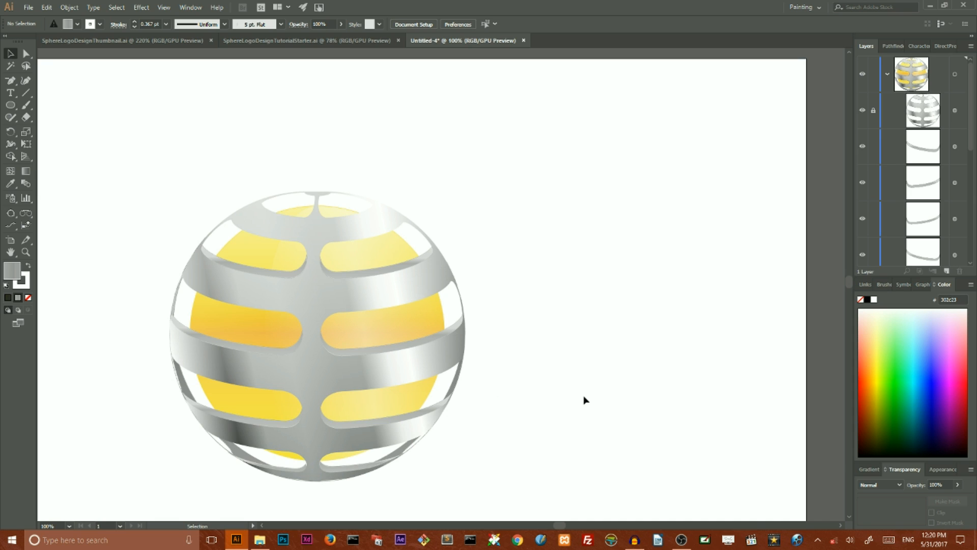
Step: Unlock the front band compound path and select all eight sliver paths together in the layer list
key(ctrl+minus)
key(ctrl+minus)
key(ctrl+plus)
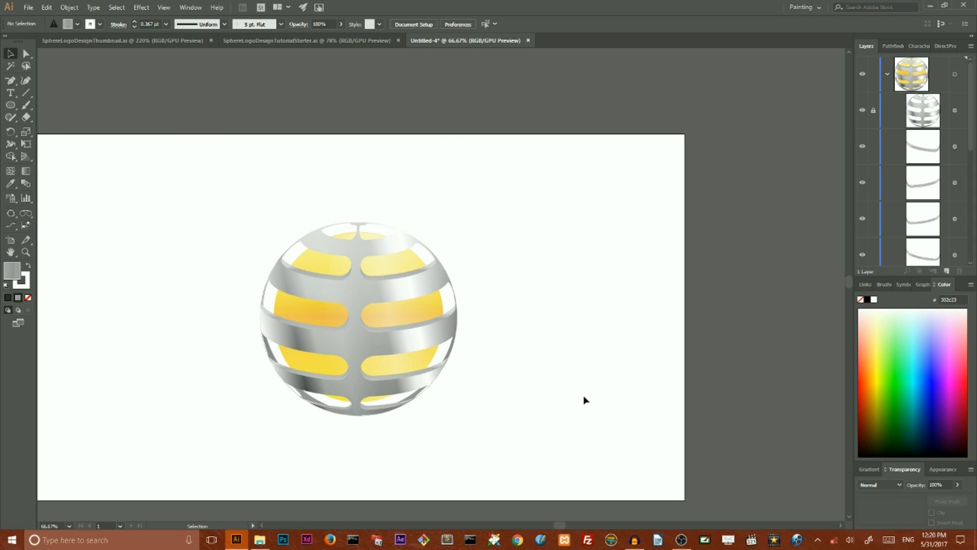
click(873, 112)
click(955, 146)
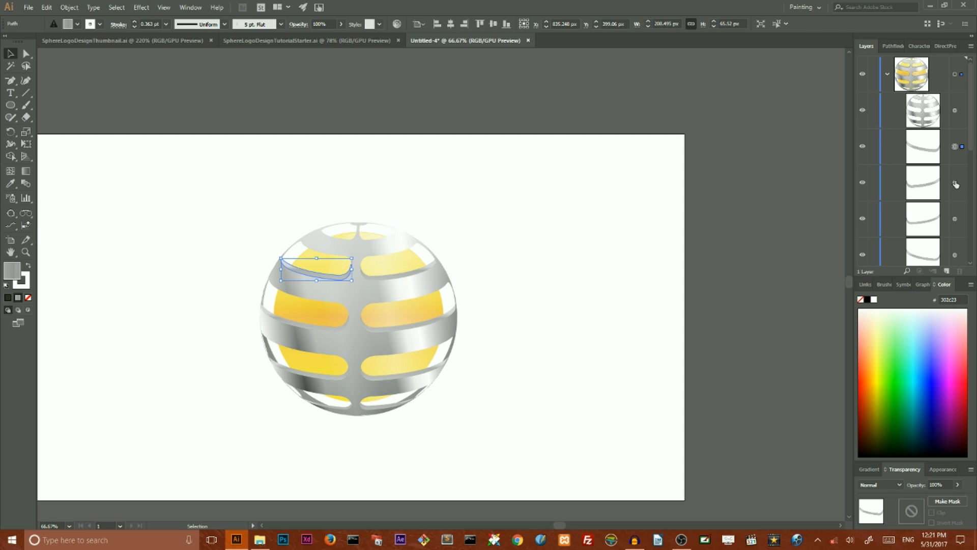
shift+click(955, 183)
shift+click(955, 219)
scroll(958, 228, down, 3)
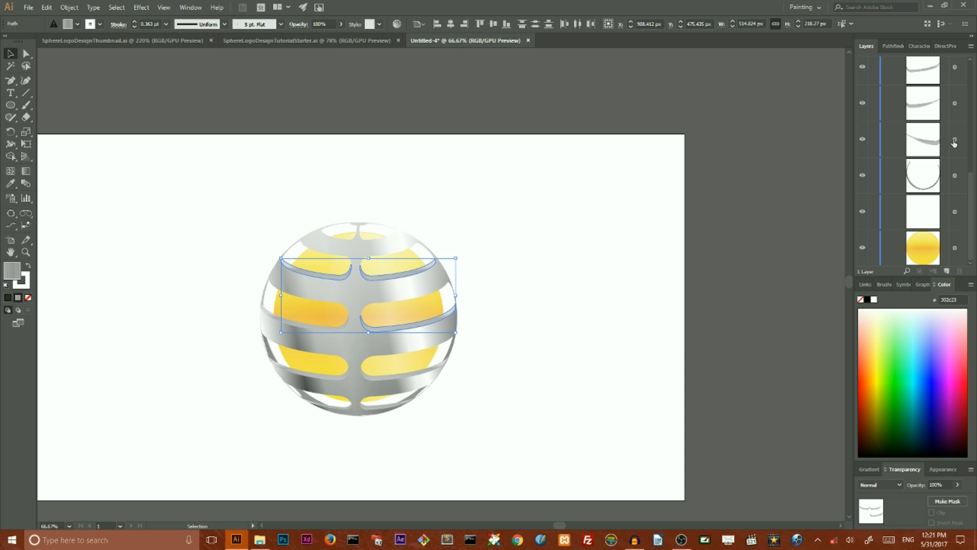
shift+click(953, 139)
scroll(955, 118, up, 2)
shift+click(955, 212)
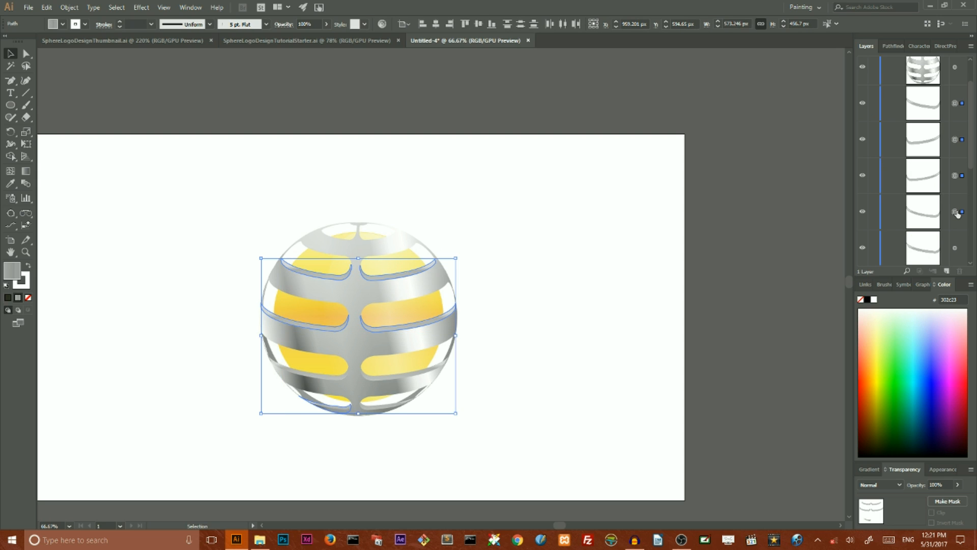
scroll(957, 214, down, 2)
shift+click(956, 175)
shift+click(955, 140)
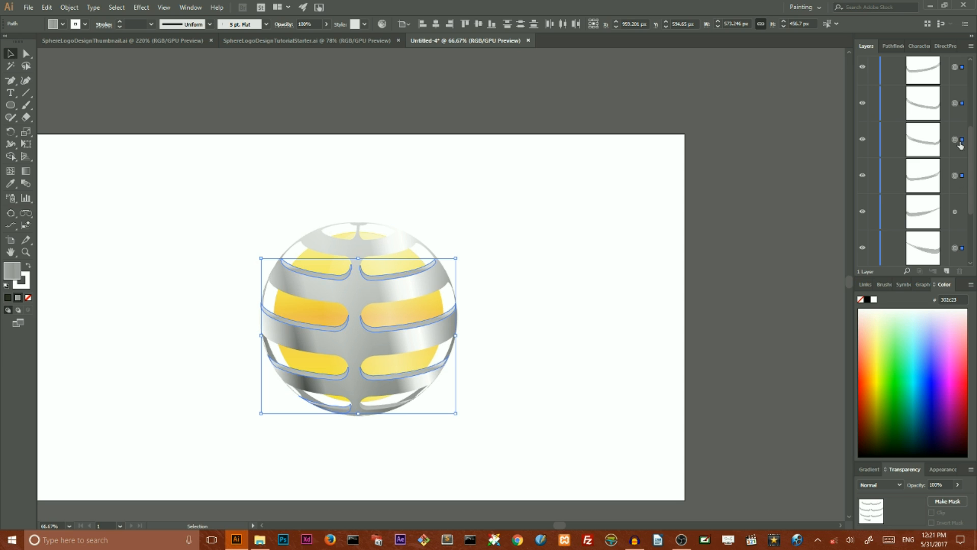
shift+click(957, 212)
Step: Remove the stroke from the eight selected slivers and group them
click(27, 286)
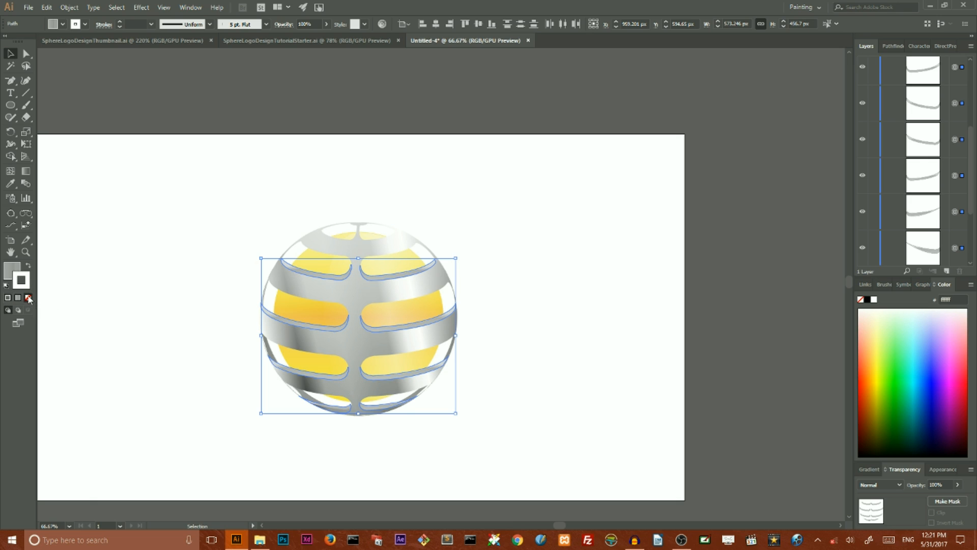
click(29, 298)
click(941, 469)
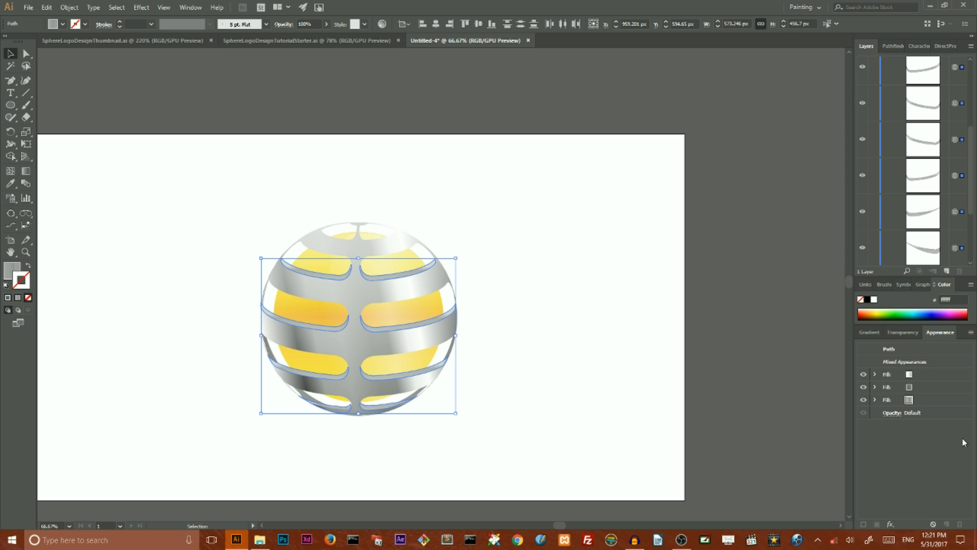
right_click(402, 323)
click(434, 391)
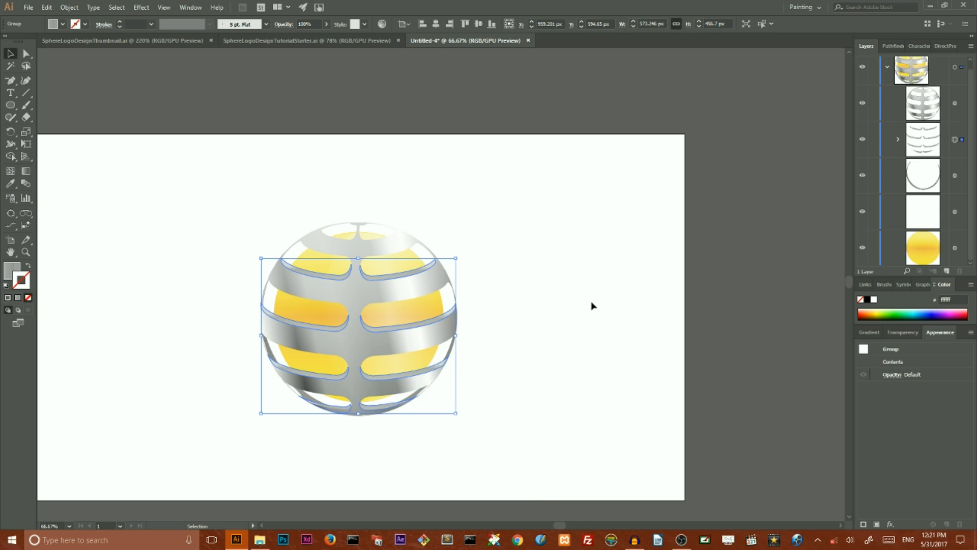
Step: Target the front band compound path and delete its uppermost empty stroke from the appearance
scroll(801, 269, up, 1)
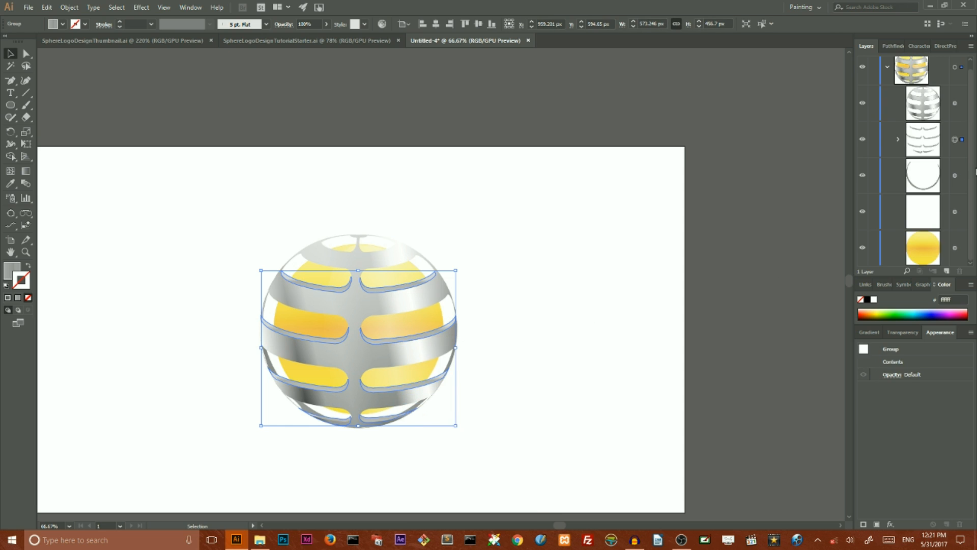
click(955, 104)
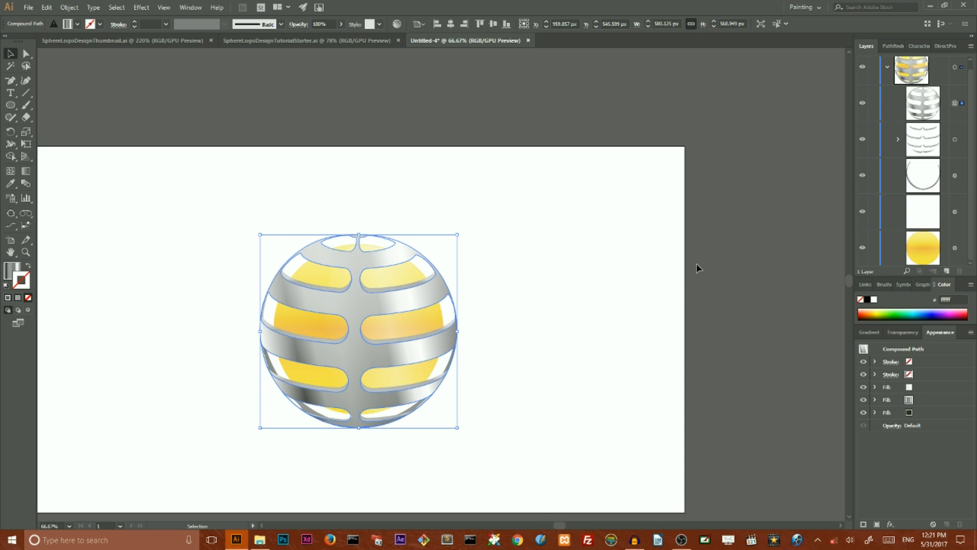
click(931, 362)
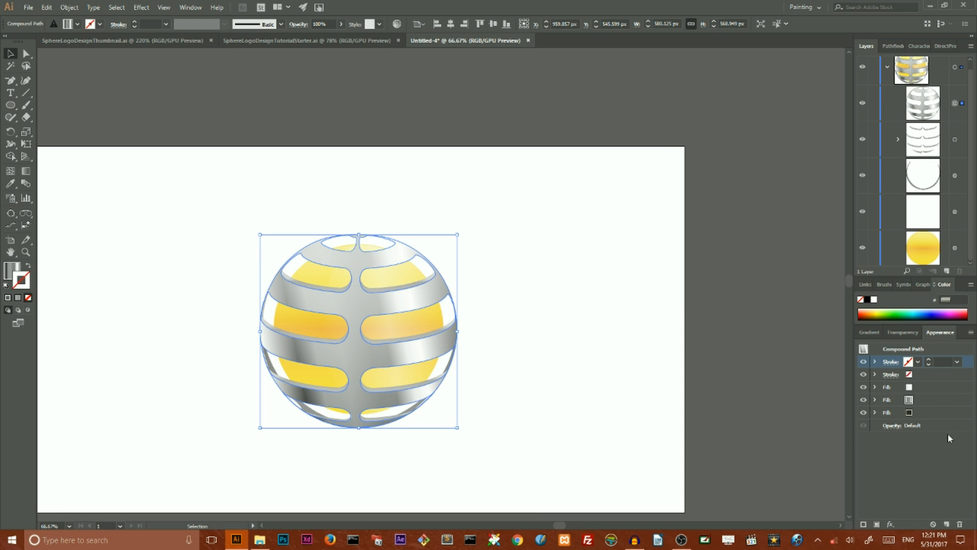
click(960, 524)
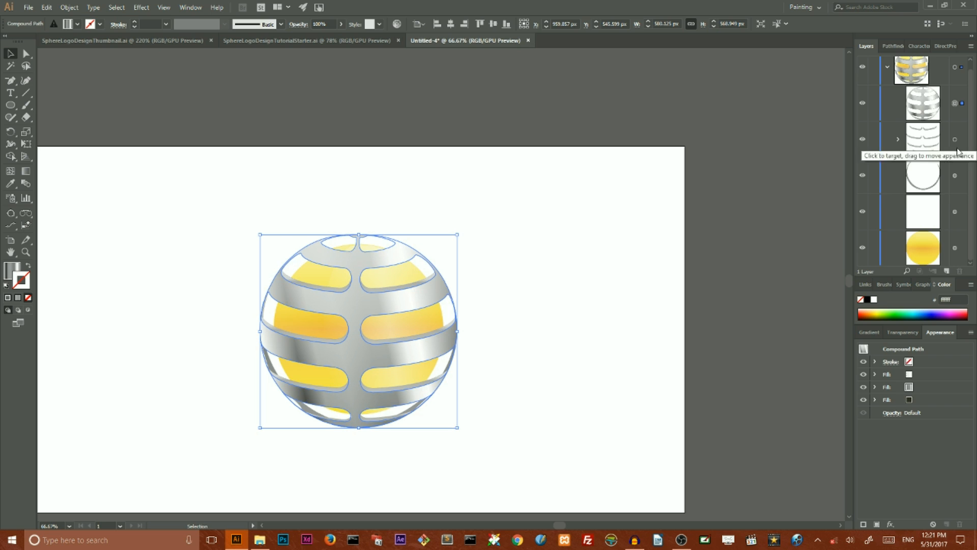
Step: Target the back ring path and delete its 0.588 pt stroke and its white 5 pt. Flat stroke, leaving the ring deselected
click(954, 175)
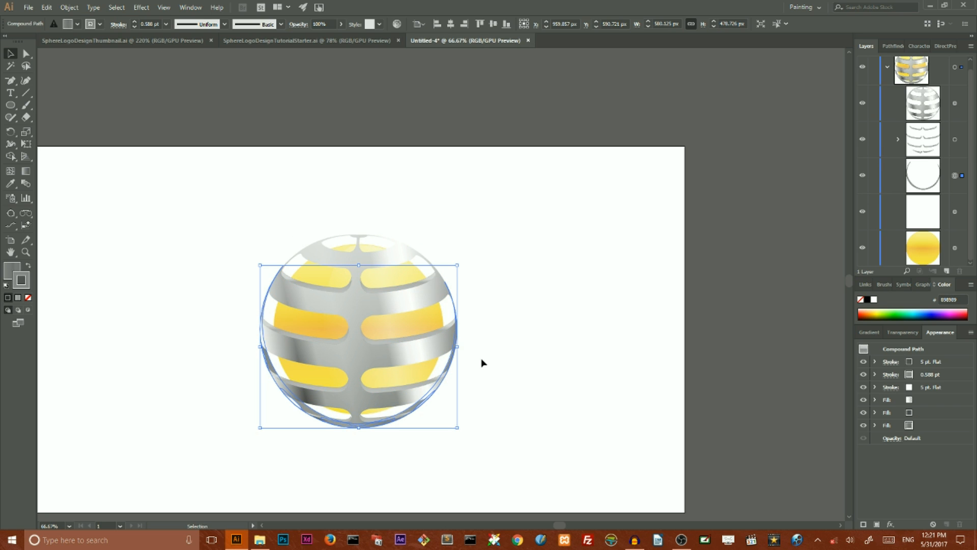
drag(449, 361, 522, 364)
key(ctrl+z)
click(934, 375)
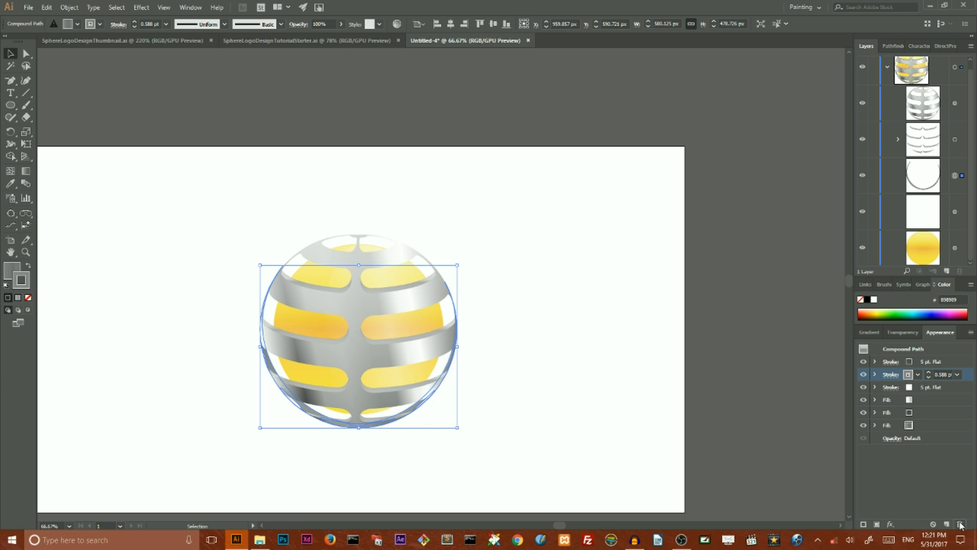
click(960, 524)
click(933, 362)
click(951, 375)
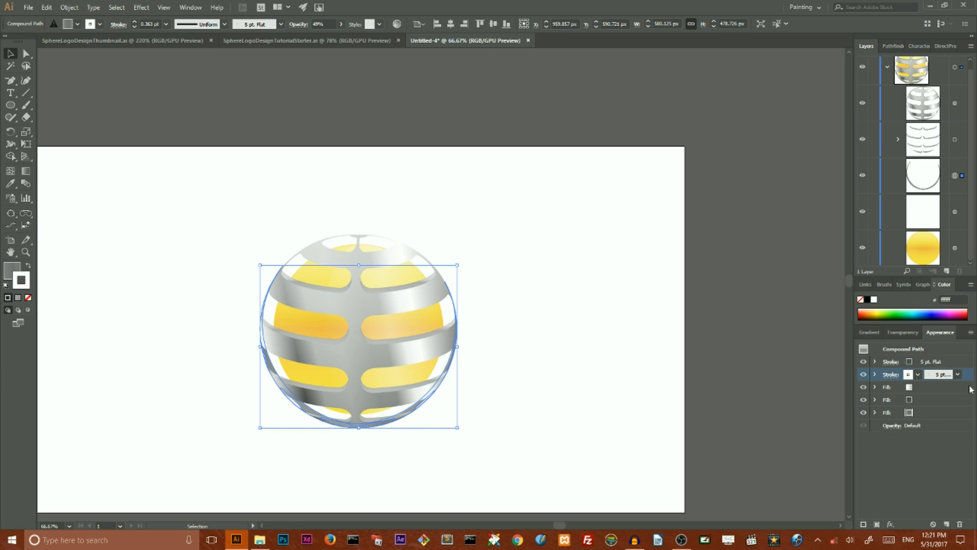
click(959, 524)
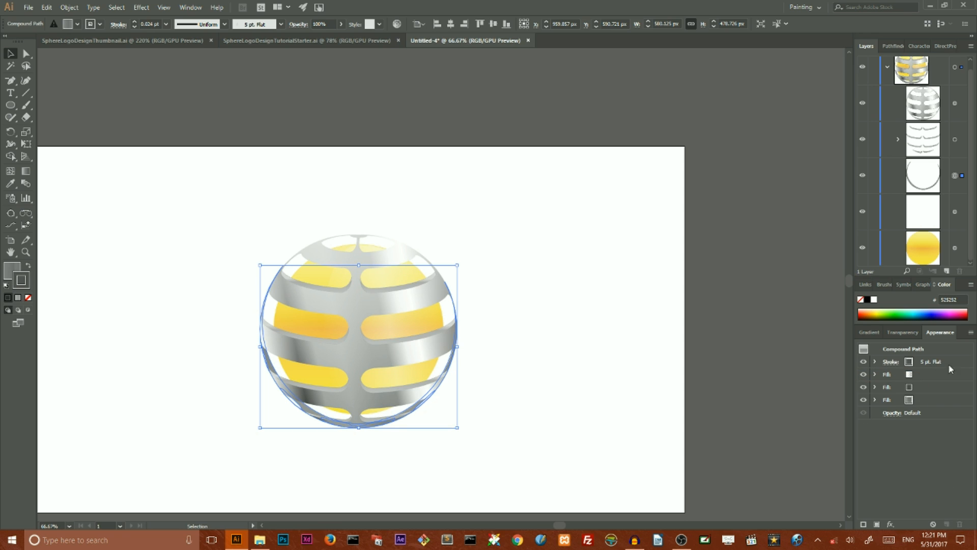
click(525, 259)
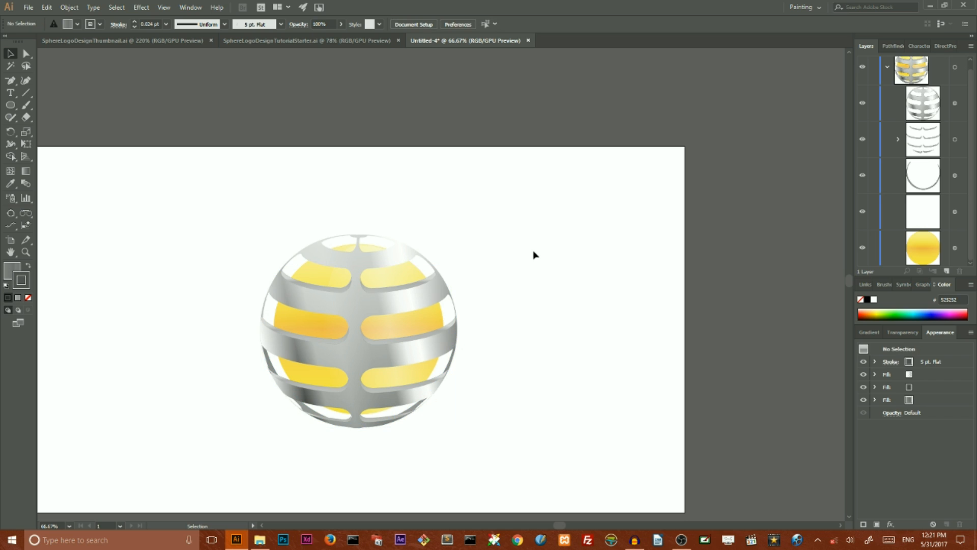
Step: Delete the white 5 pt. Flat stroke from the yellow inner ball's appearance and deselect the ball
click(299, 320)
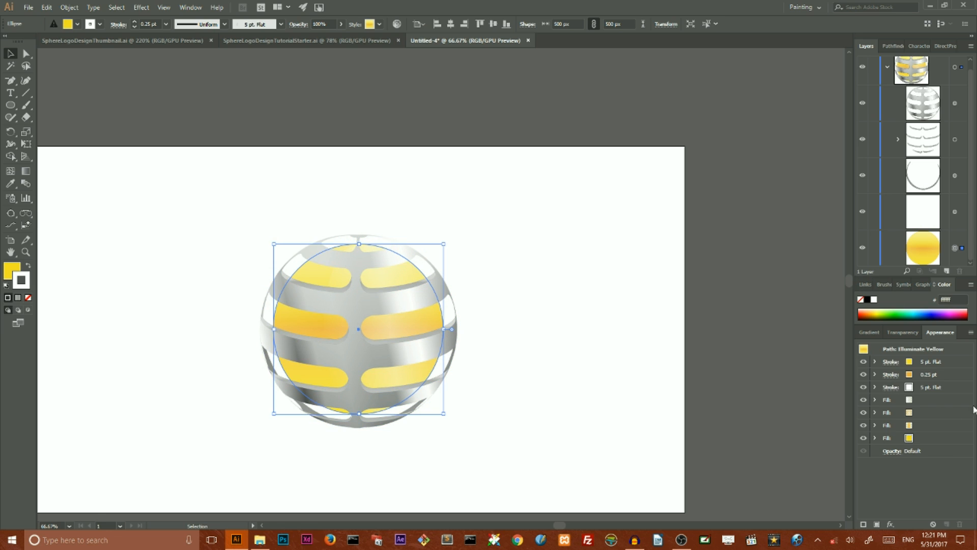
click(968, 389)
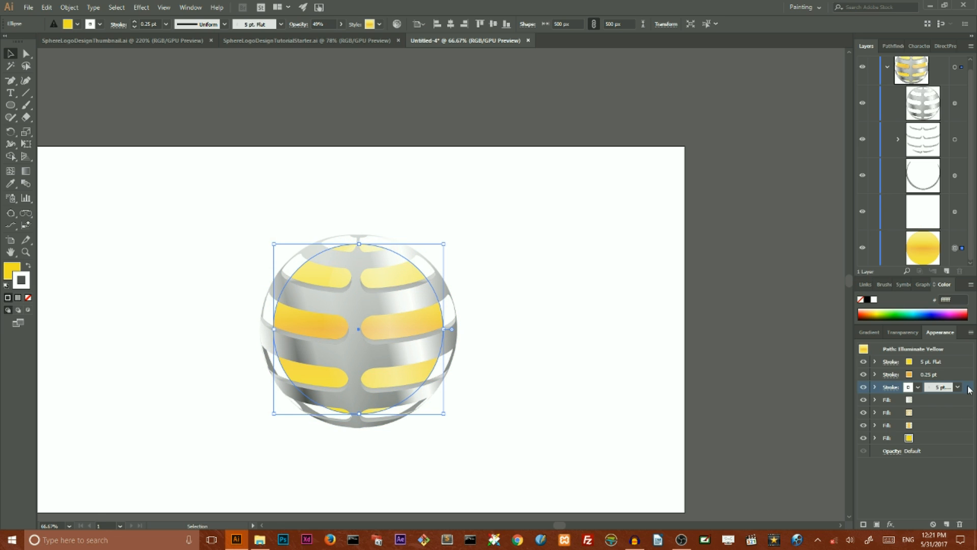
click(959, 525)
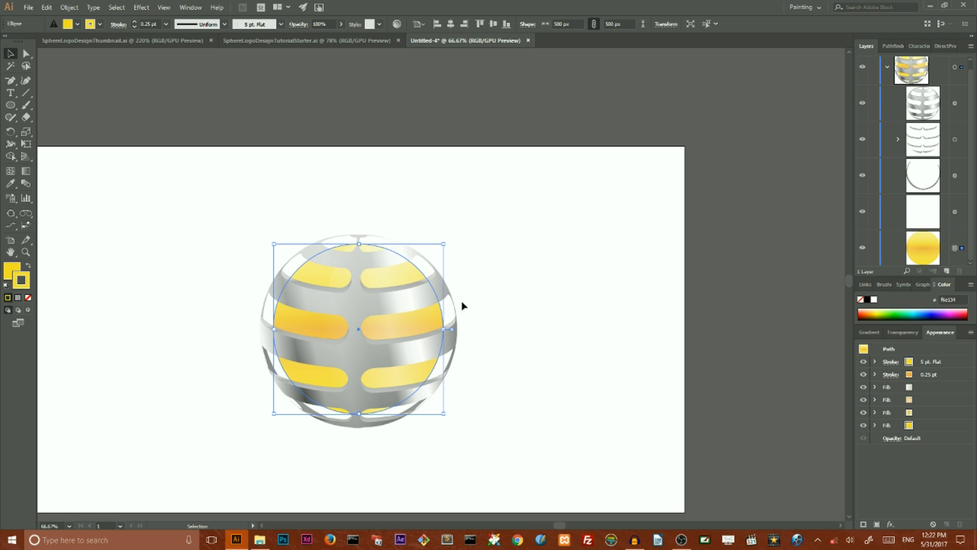
click(560, 231)
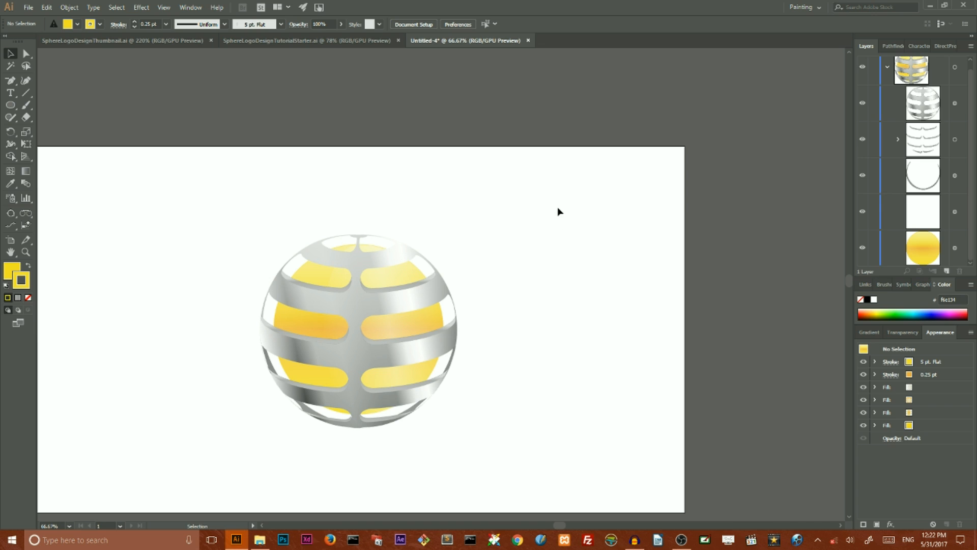
Step: Duplicate the yellow inner ball in place, and paste a copy of the front band compound path directly in front of the original
click(305, 326)
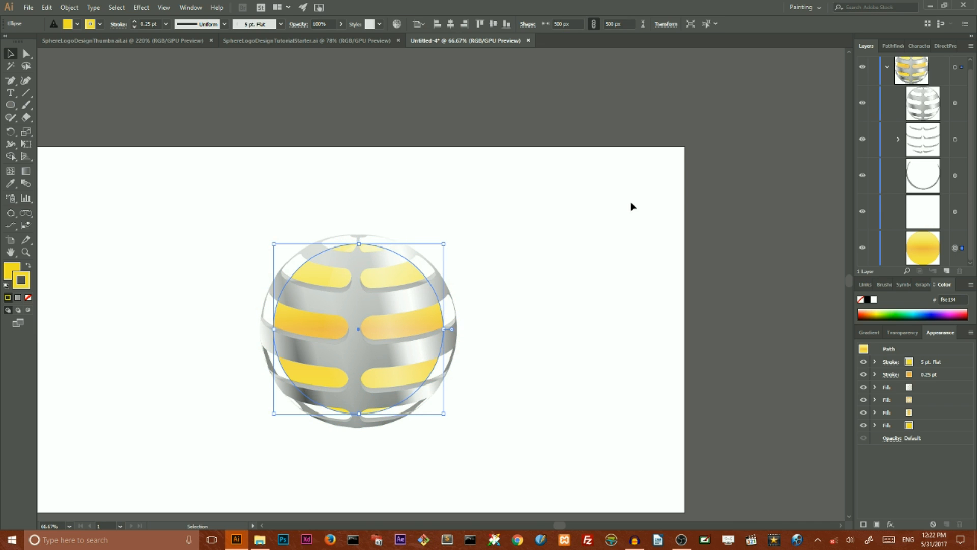
key(a)
key(v)
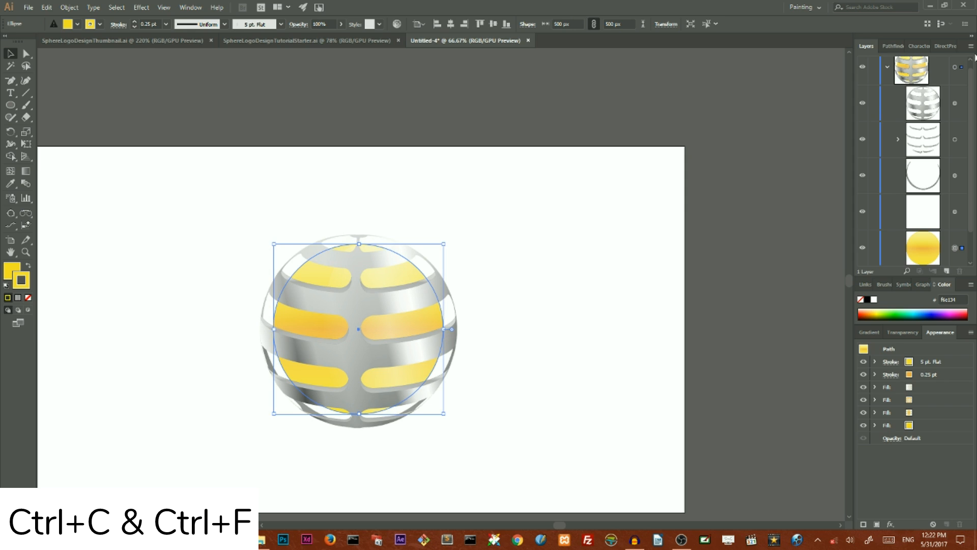
click(955, 104)
key(ctrl+c)
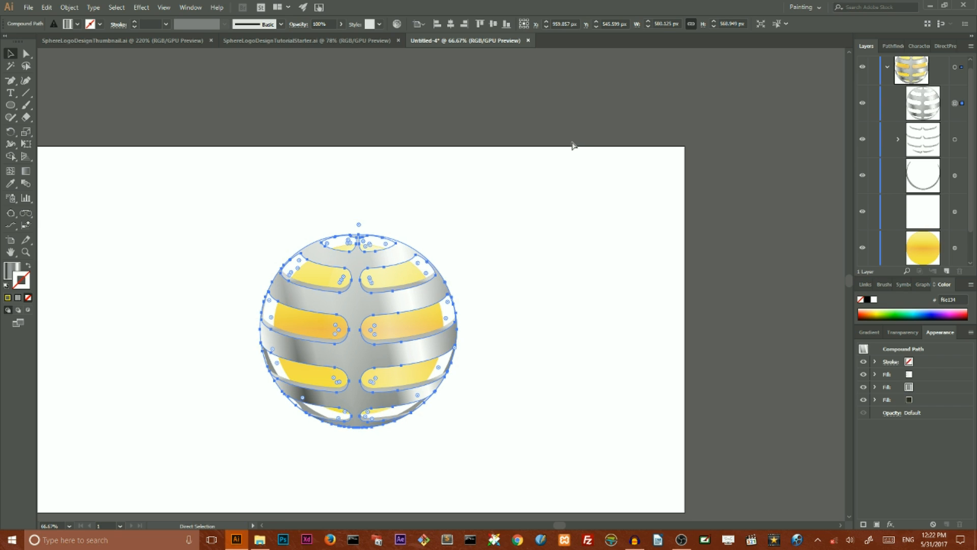
key(ctrl+f)
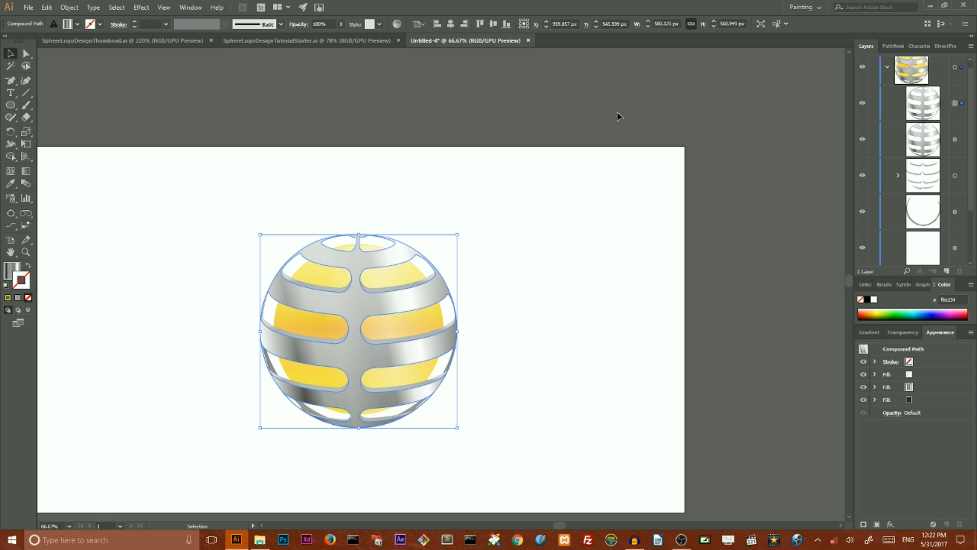
Step: Nudge the copied front band path straight down by about 10.5 px
key(Down)
key(Down)
key(Down)
key(Down)
key(Down)
key(Down)
key(Down)
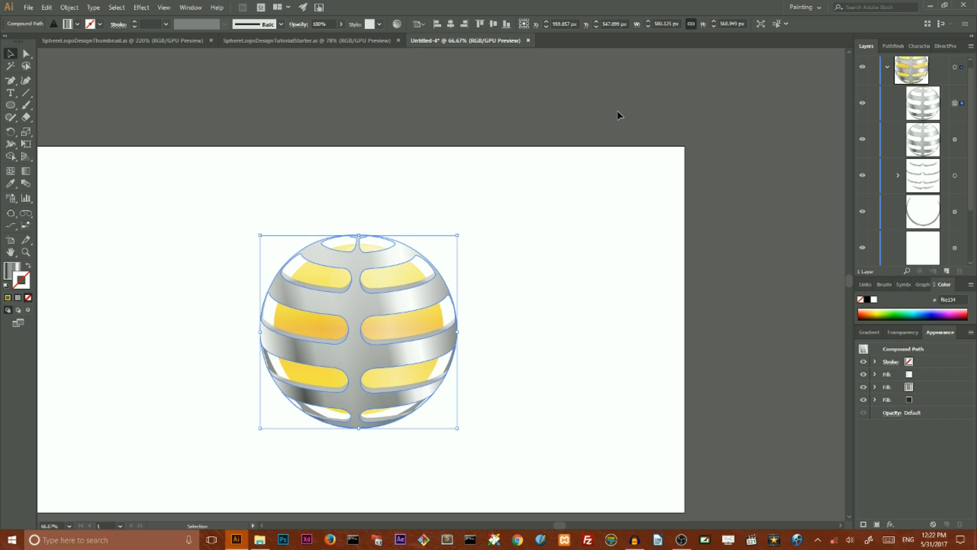
key(Down)
key(Down)
key(Down)
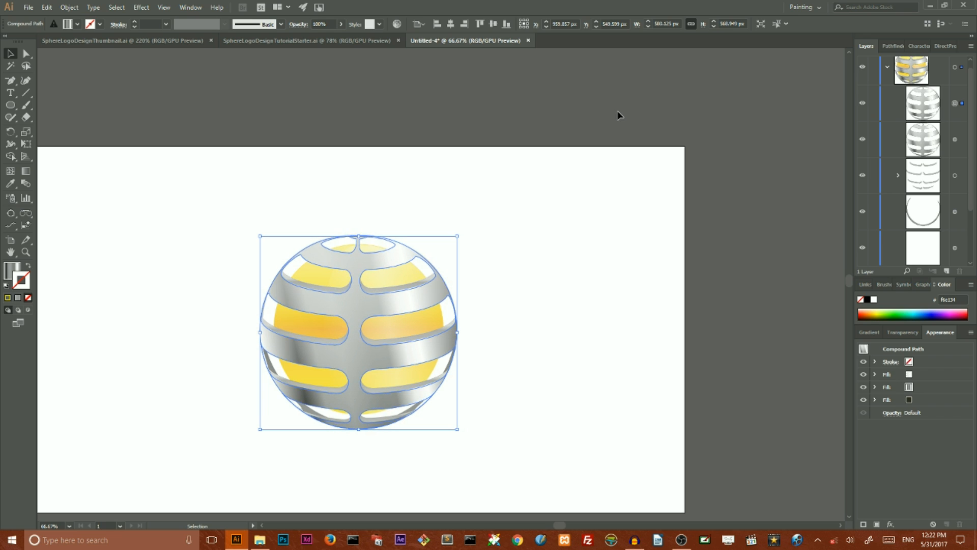
key(Down)
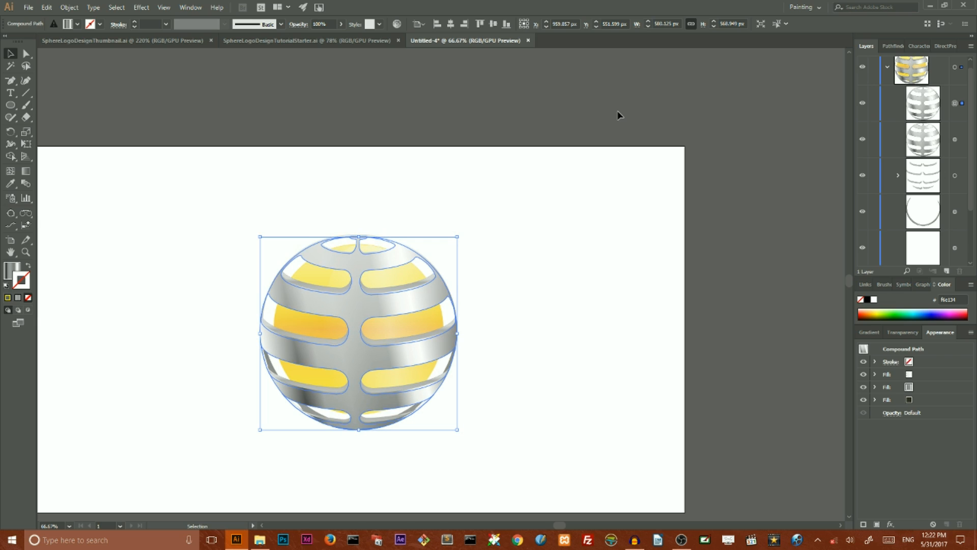
key(Down)
key(Down)
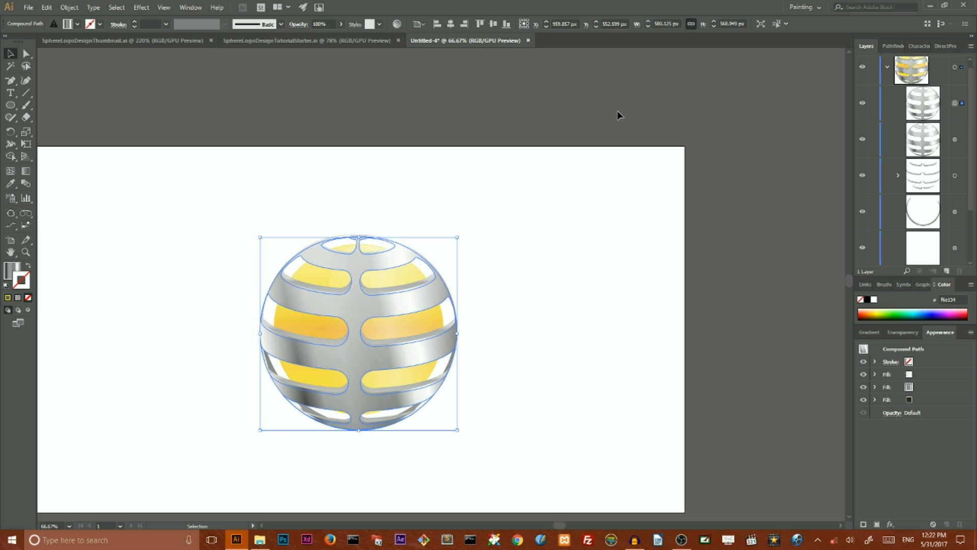
key(Down)
key(Down)
key(Down)
key(Down)
key(Down)
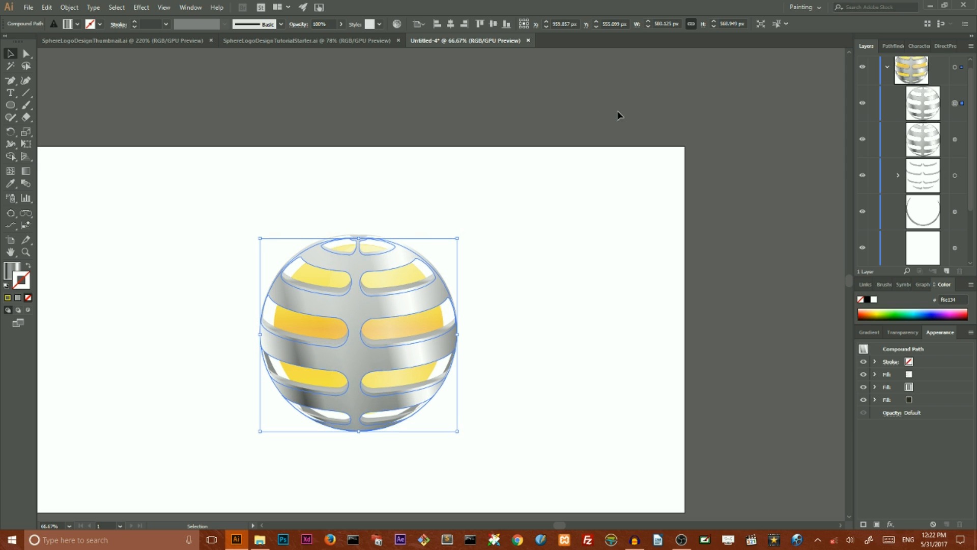
key(Down)
scroll(945, 110, down, 2)
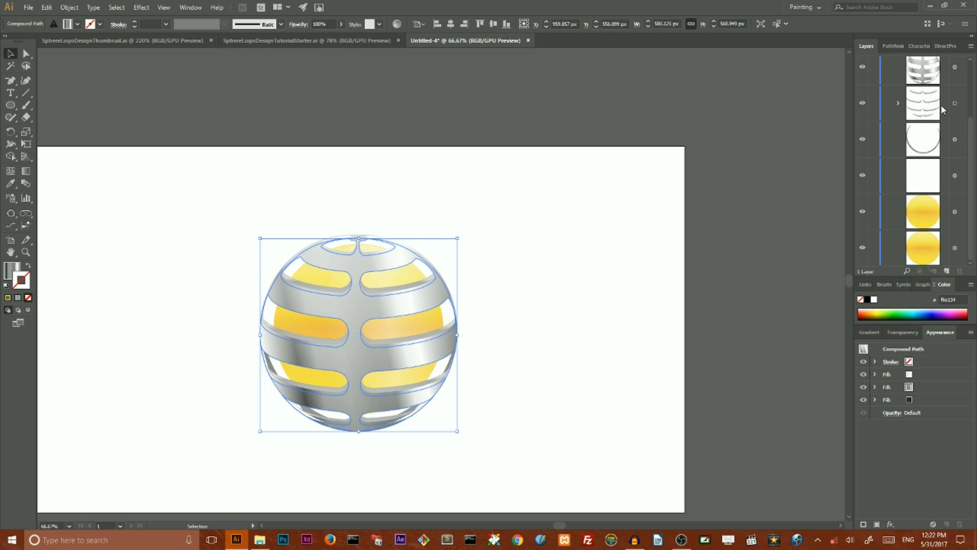
Step: Intersect the nudged front band copy with the upper duplicate of the yellow ball, keeping only their overlap
shift+click(956, 212)
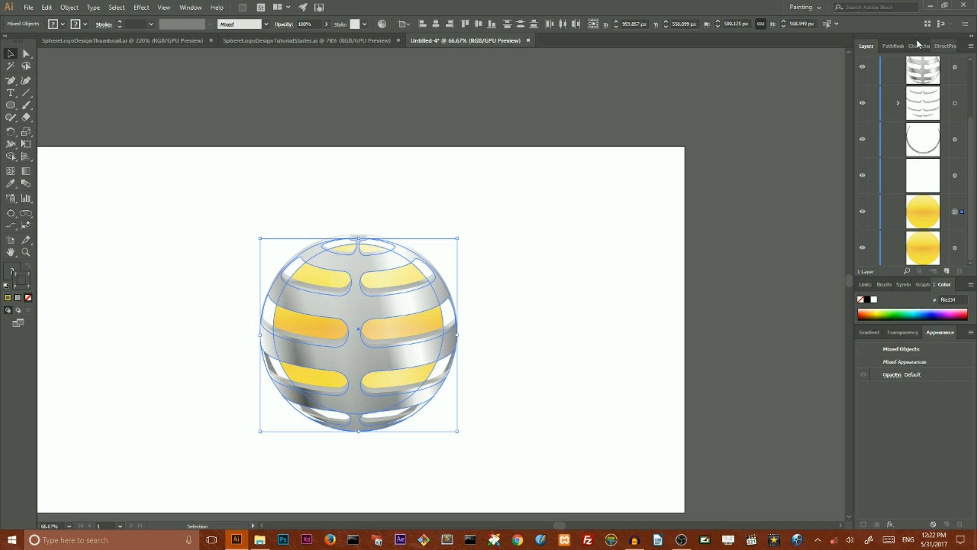
click(892, 46)
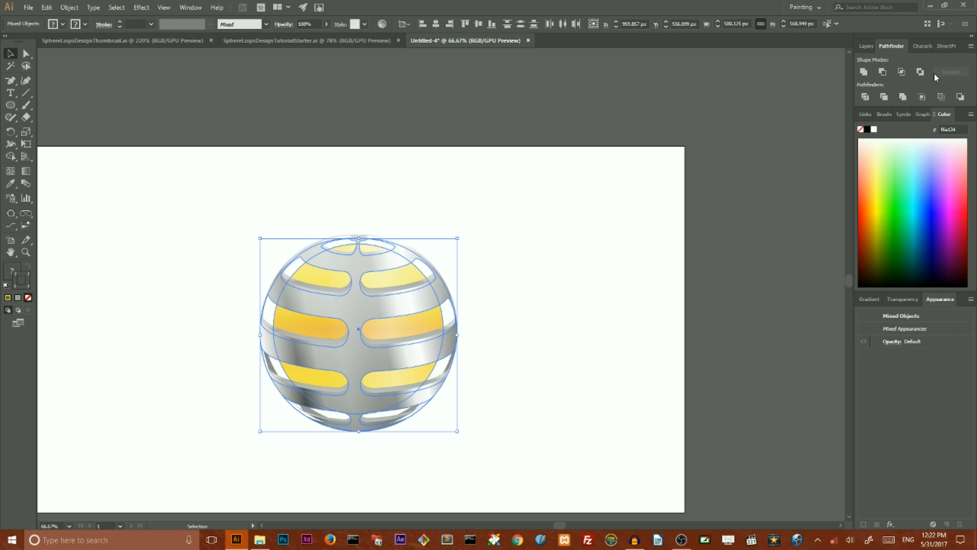
click(901, 72)
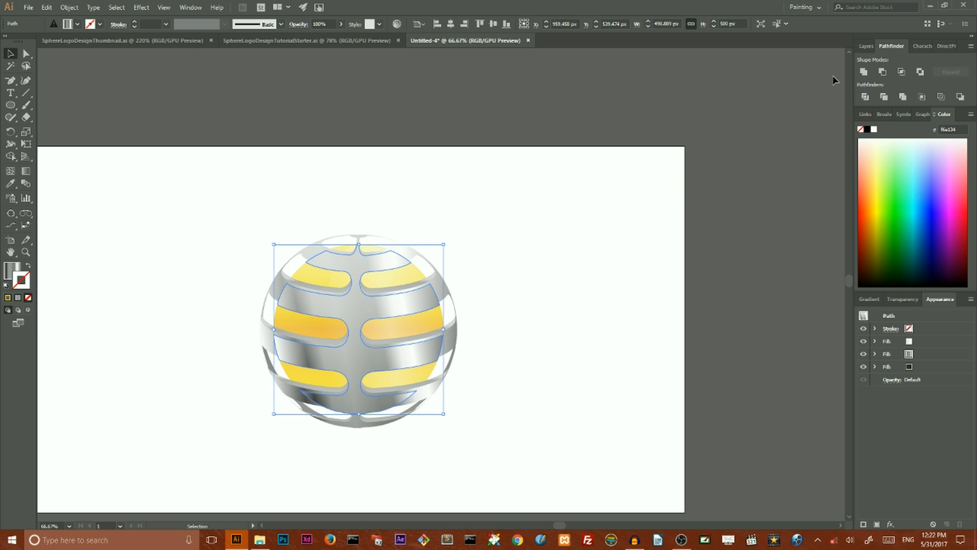
Step: Send the intersected band shape backward in the stacking order until it sits directly above the yellow ball
click(866, 47)
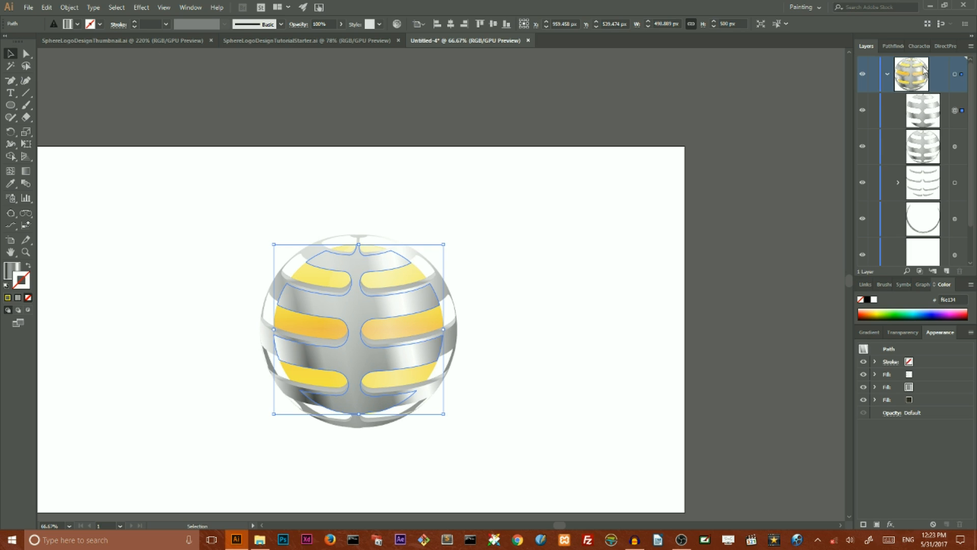
key(ctrl+bracketleft)
key(ctrl+bracketleft)
key(ctrl+bracketleft)
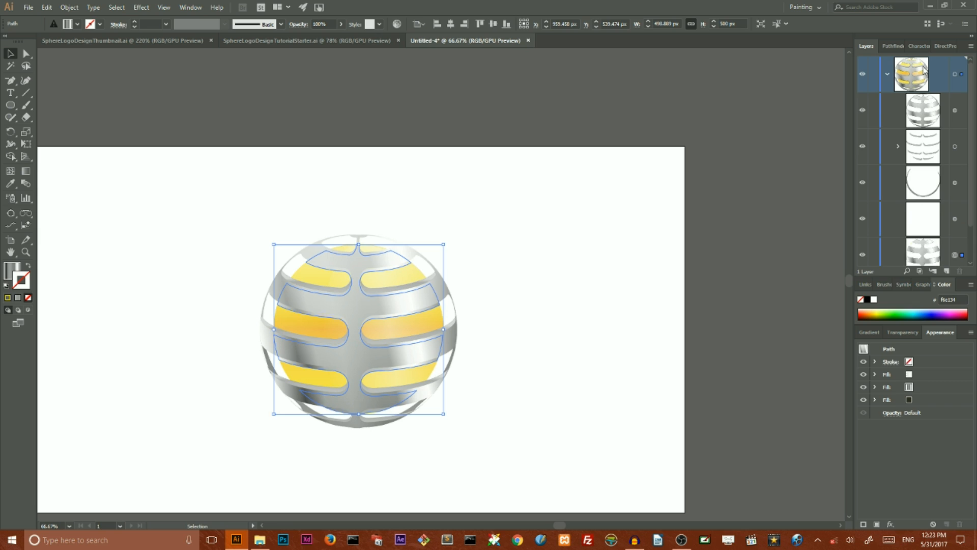
key(ctrl+bracketleft)
scroll(954, 173, down, 1)
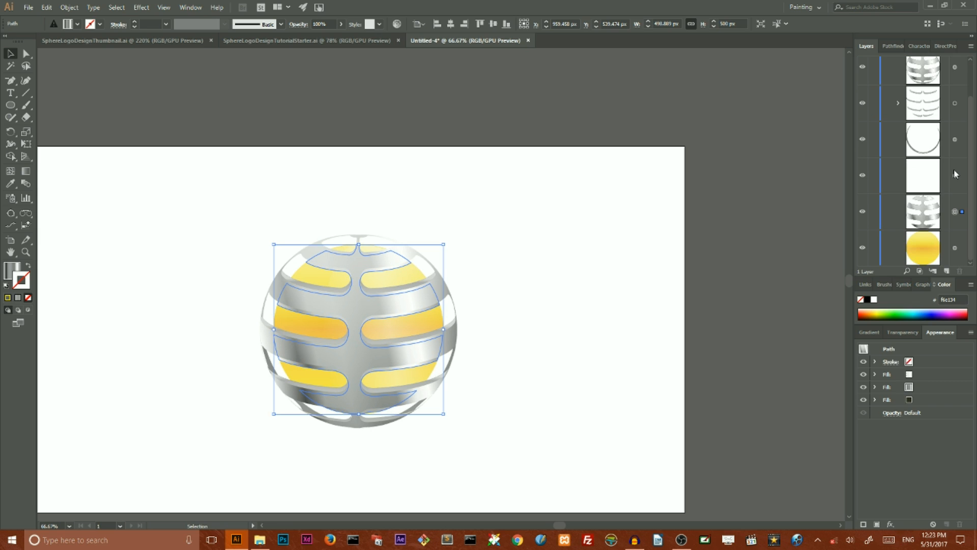
Step: Delete the metallic gradient fill and the semi-transparent white fill from the intersected band shape, keeping its dark fill
click(944, 284)
click(939, 301)
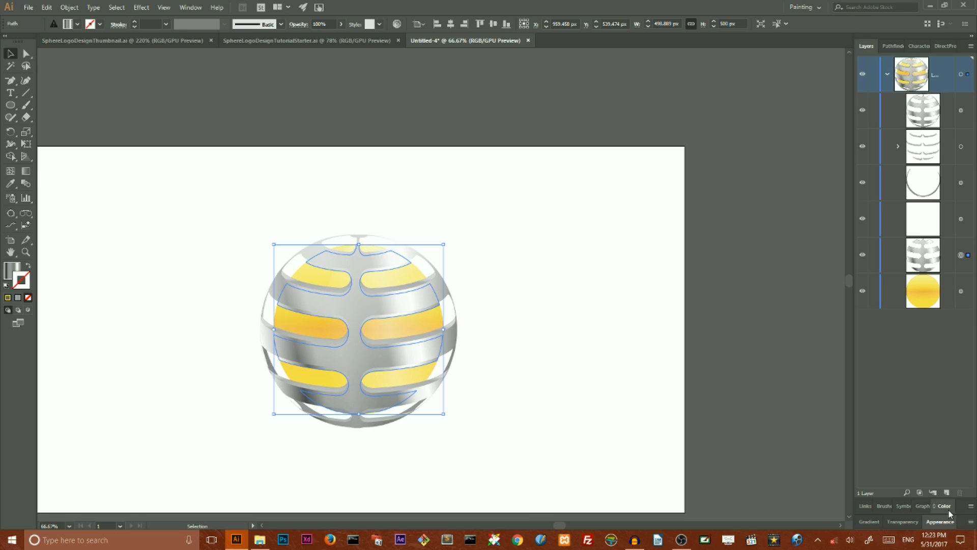
click(939, 521)
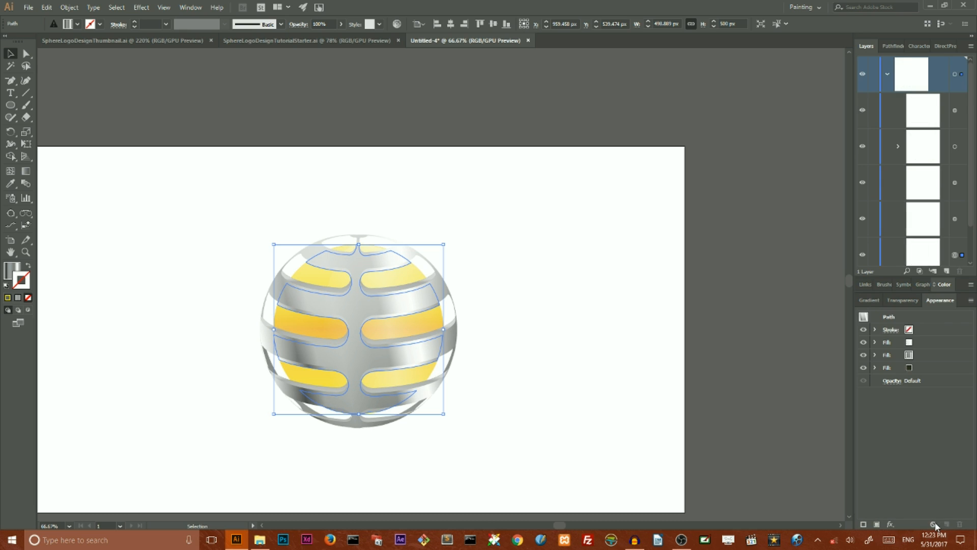
click(926, 355)
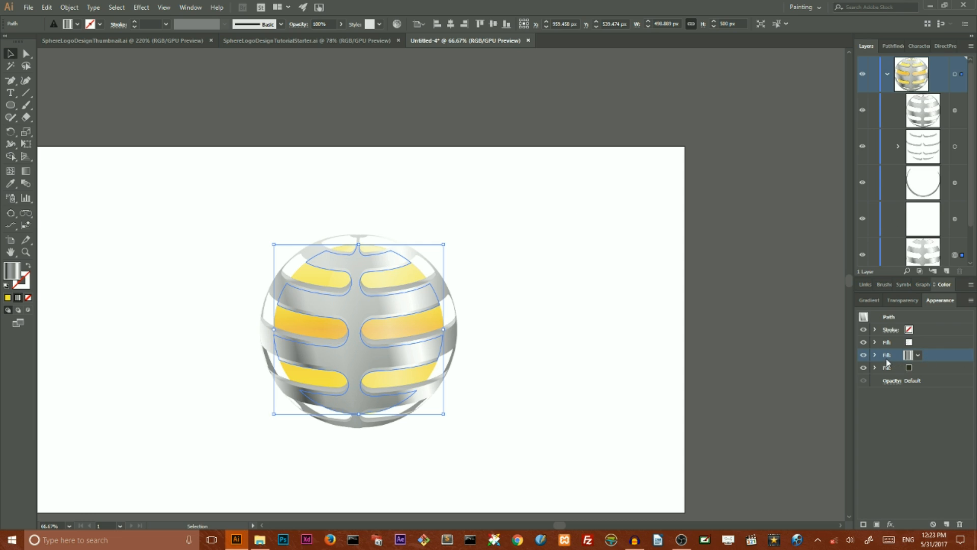
click(959, 524)
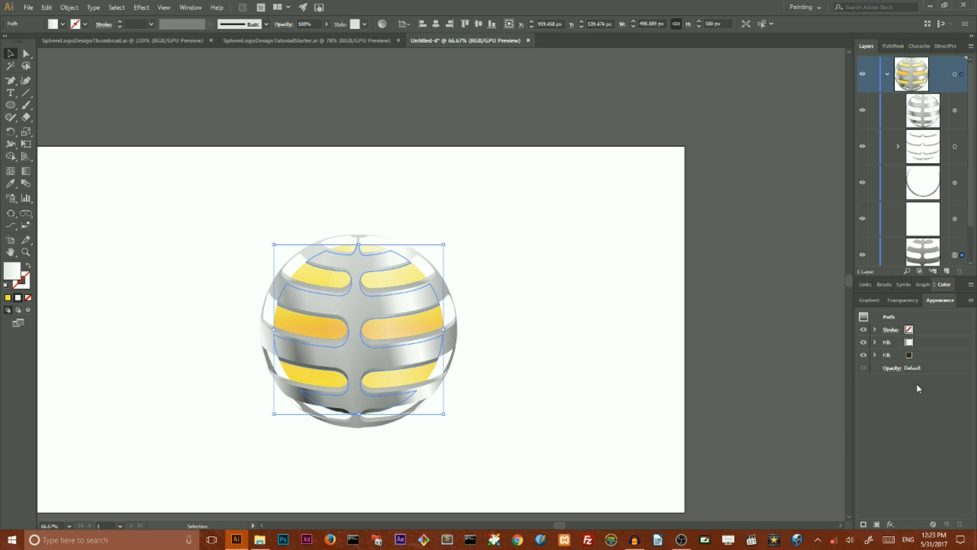
click(927, 345)
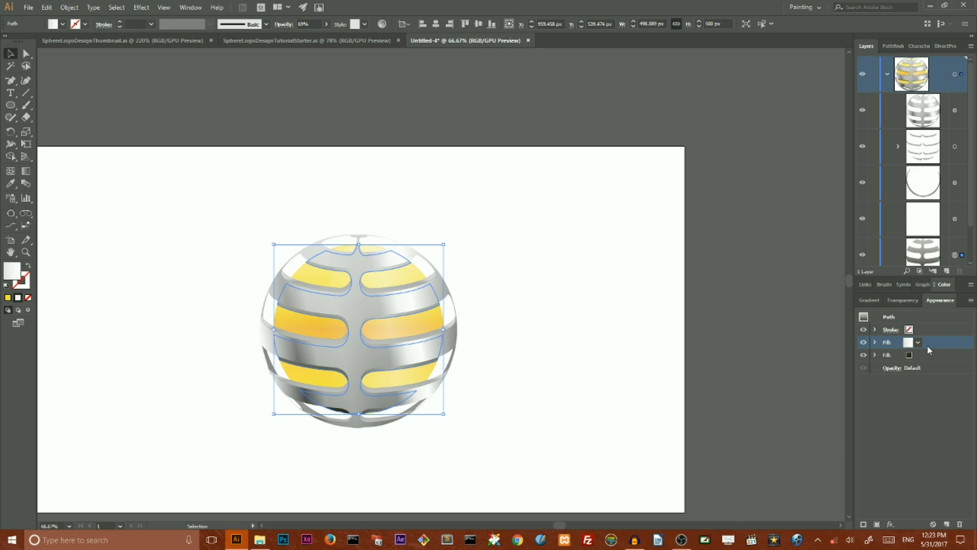
click(959, 524)
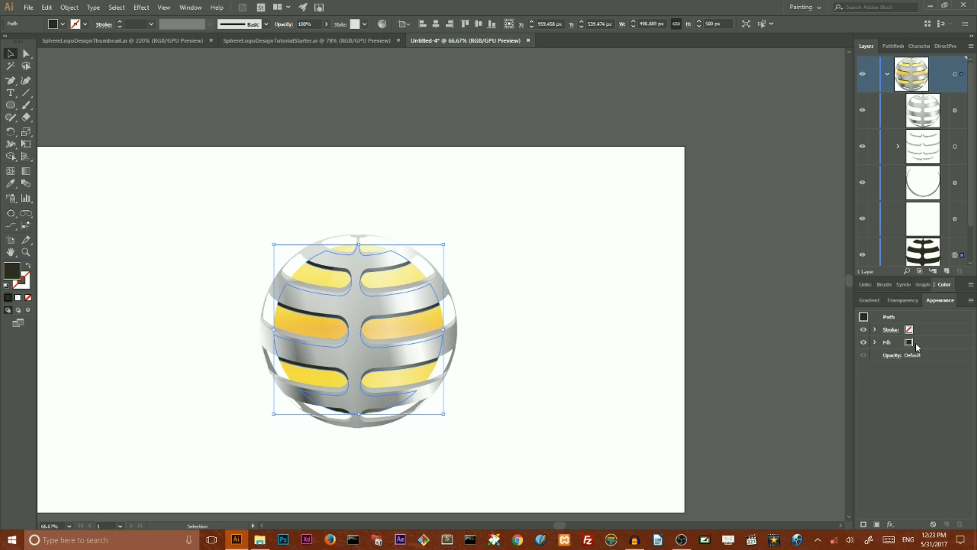
Step: Change the intersected shape's remaining dark fill to light grey #d1d1d1
double_click(13, 275)
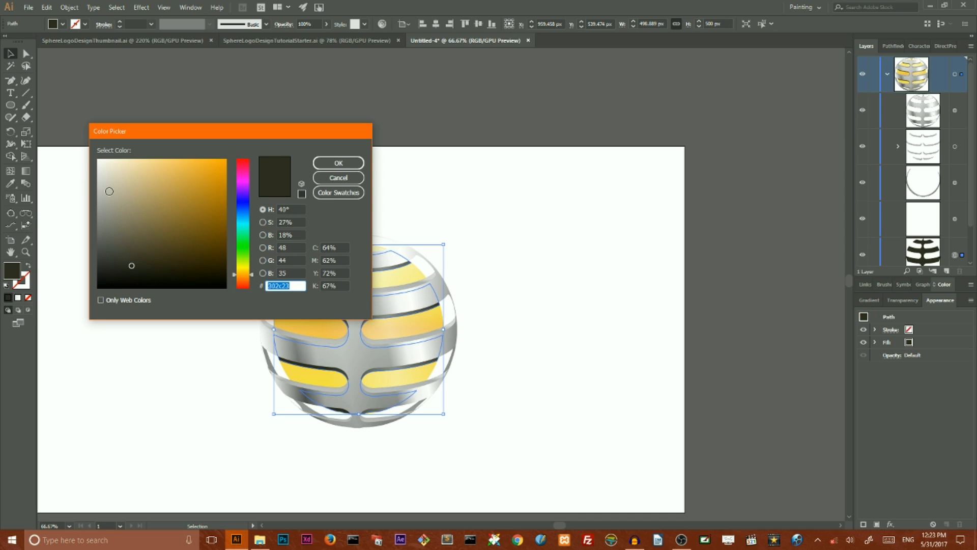
mouse_move(100, 183)
mouse_down()
mouse_move(85, 196)
mouse_move(98, 182)
mouse_up()
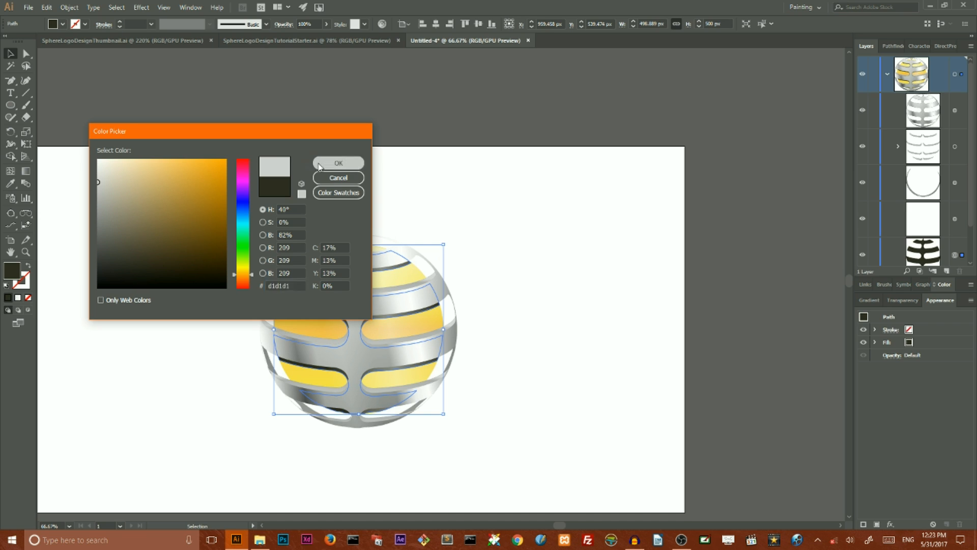
click(320, 166)
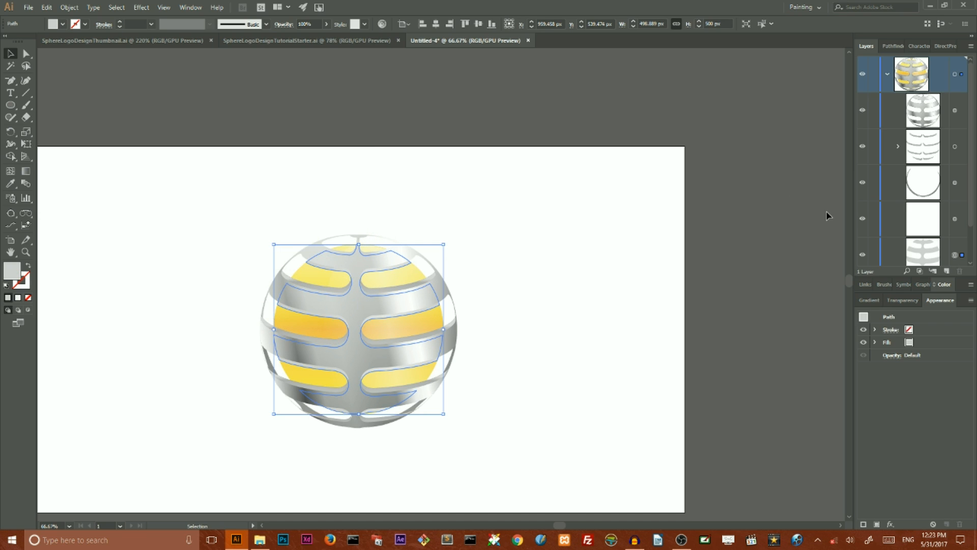
Step: Set the grey band shadow's blending mode to Multiply and deselect it
click(904, 301)
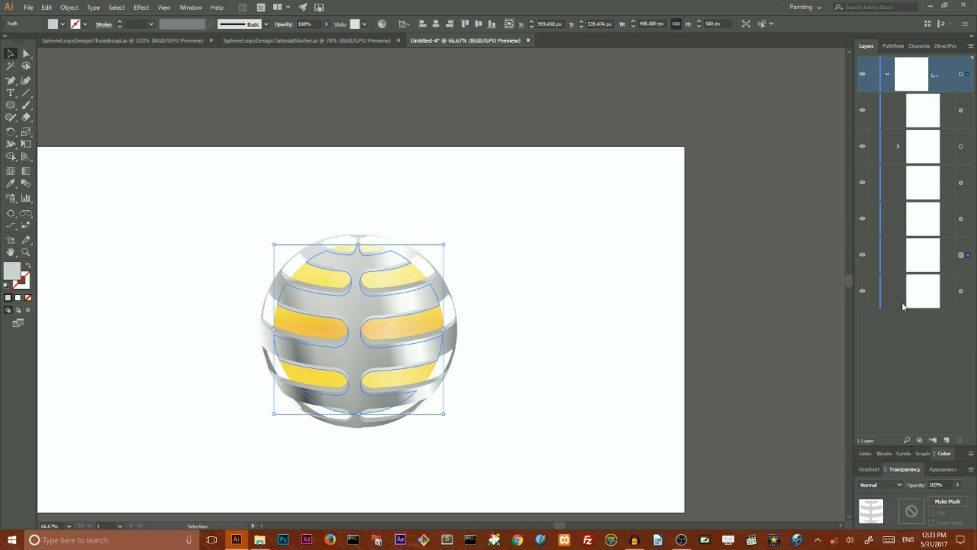
click(878, 485)
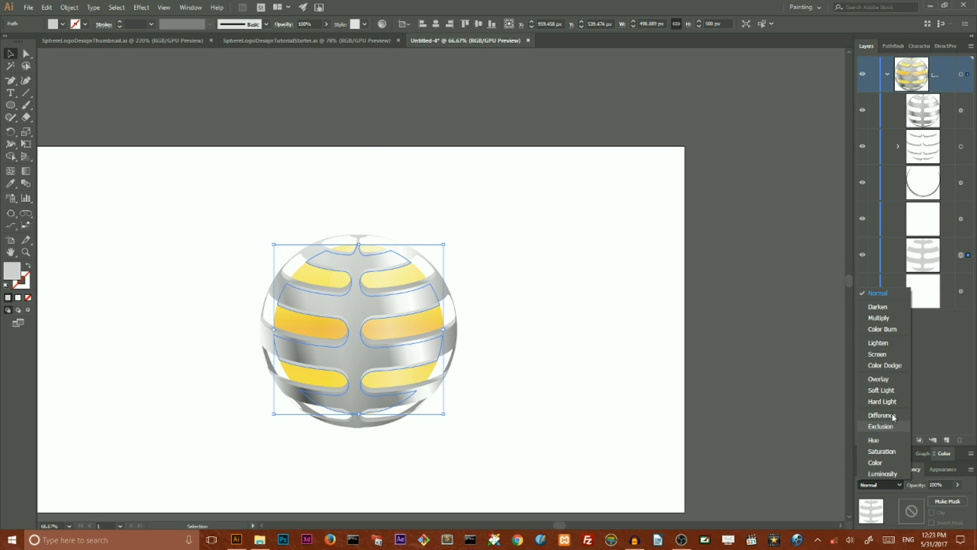
click(882, 318)
click(564, 226)
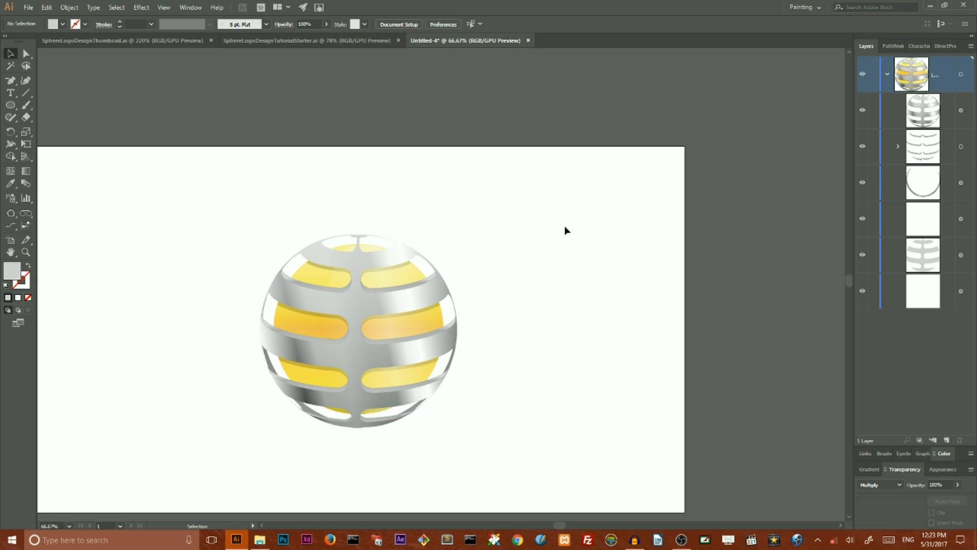
Step: Select all parts of the sphere artwork and group them
drag(210, 178, 534, 460)
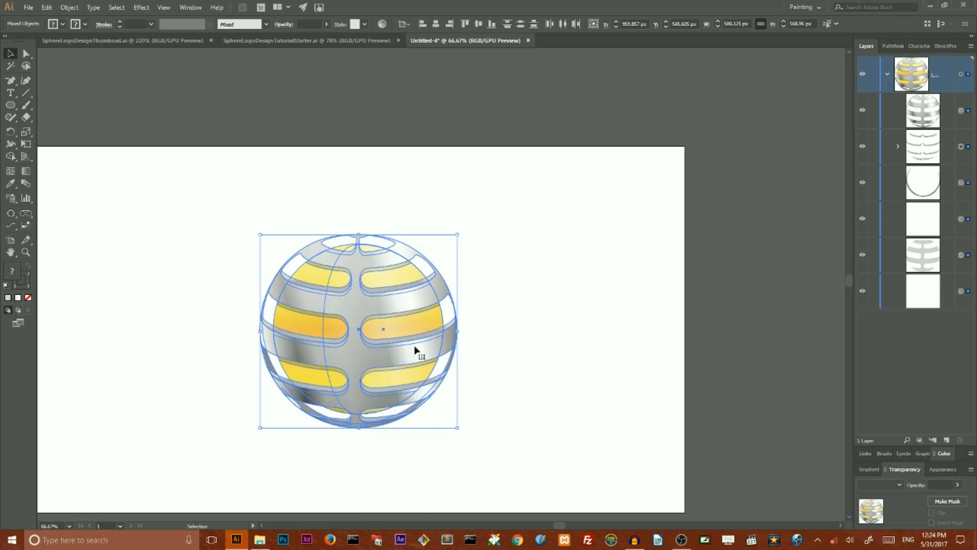
right_click(396, 296)
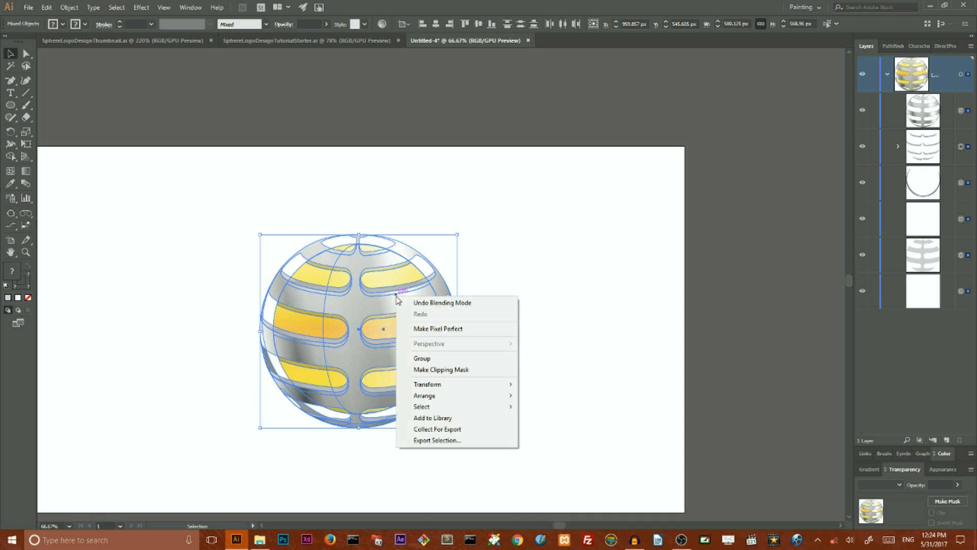
click(415, 358)
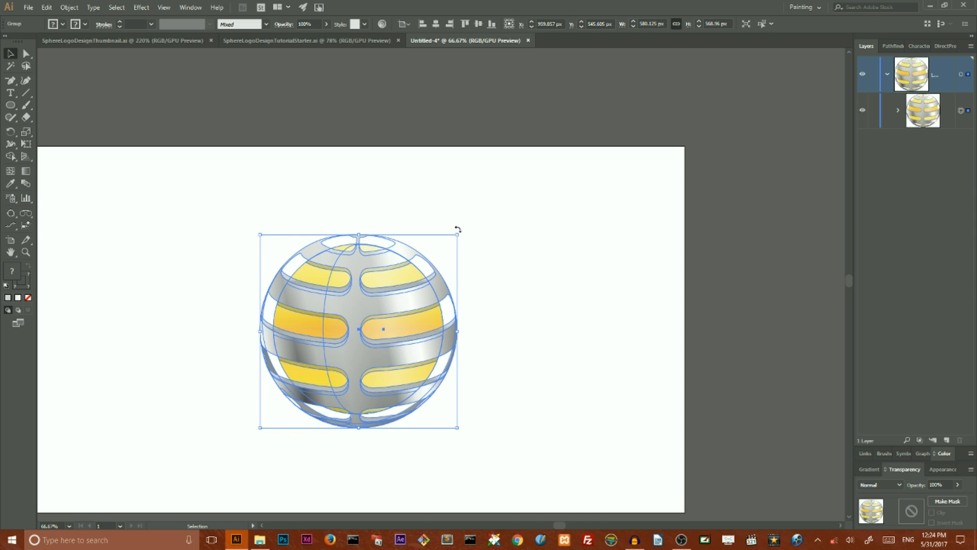
Step: Rotate the grouped sphere counterclockwise by about 30° and deselect it
drag(458, 230, 390, 209)
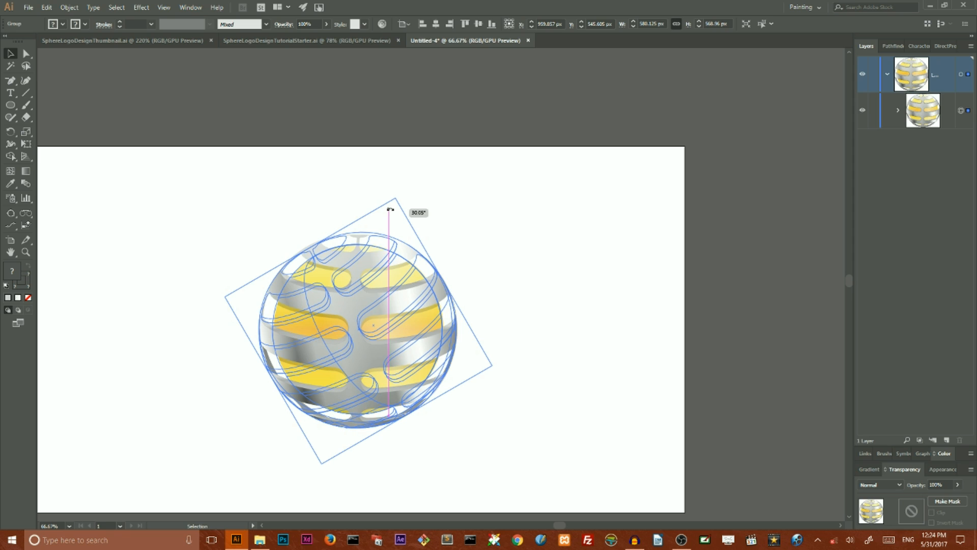
drag(390, 209, 391, 209)
click(475, 212)
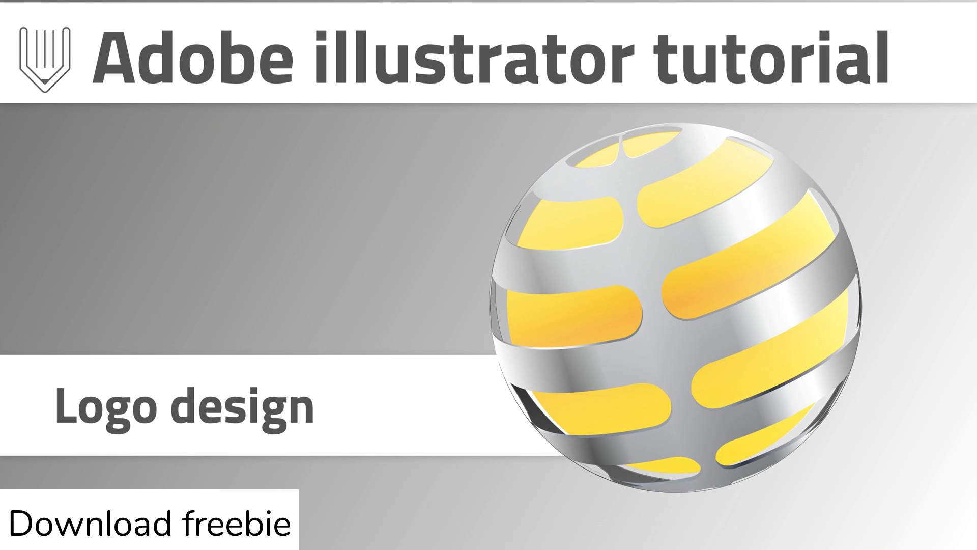